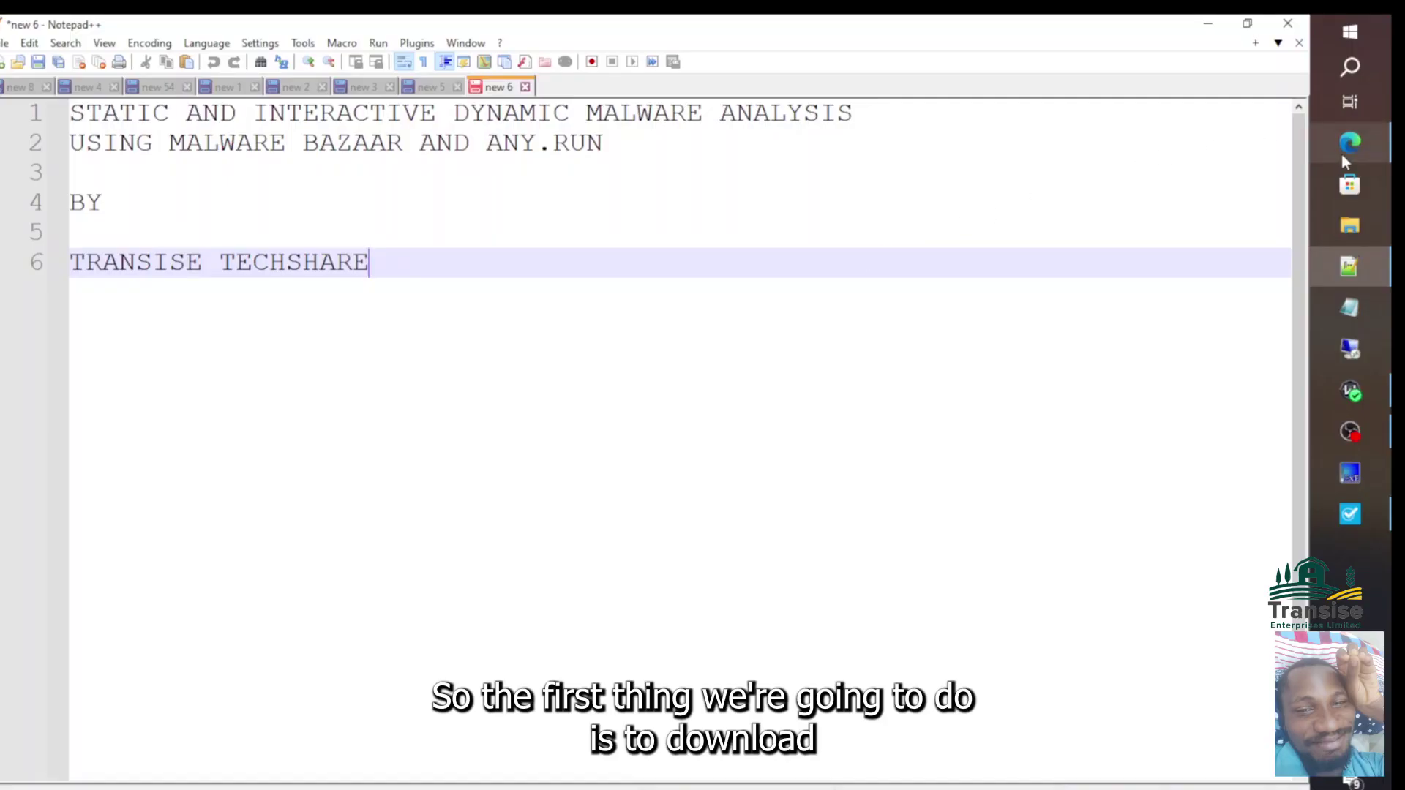
- Switch to the Edge InPrivate window and load bazaar.abuse.ch in a new tab
{"action": "left_click", "coordinate": [1348, 143]}
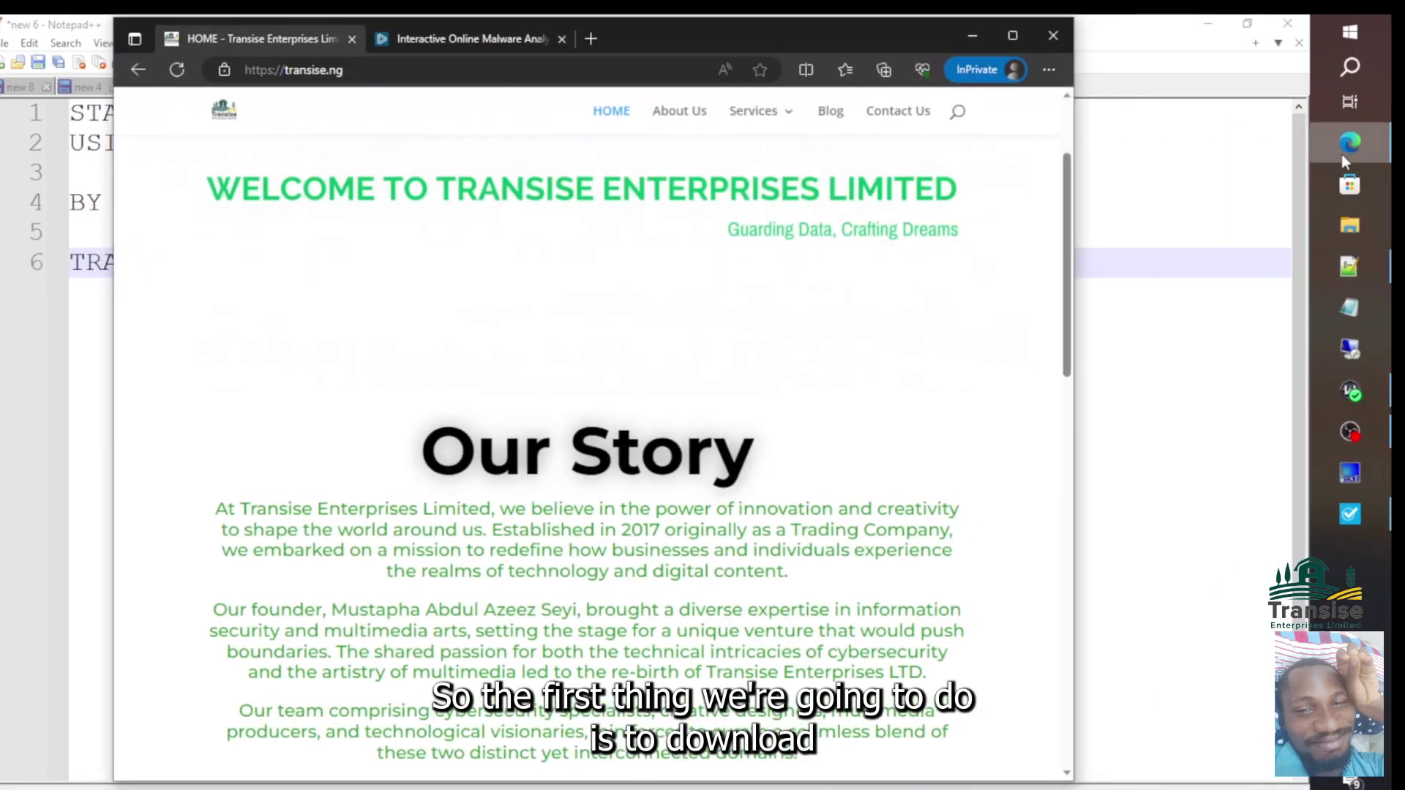
{"action": "left_click", "coordinate": [426, 42]}
{"action": "left_click", "coordinate": [587, 38]}
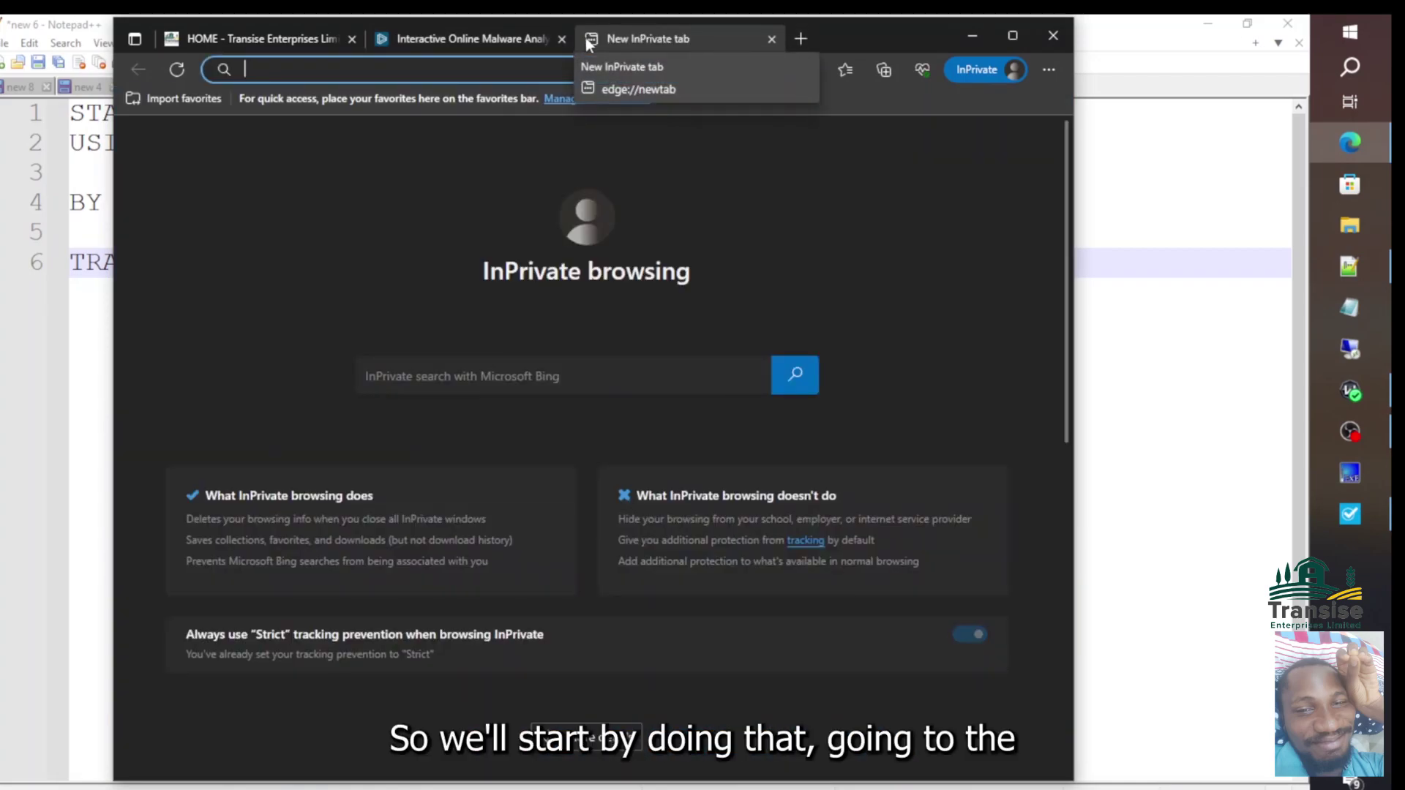
{"action": "type", "text": "baza"}
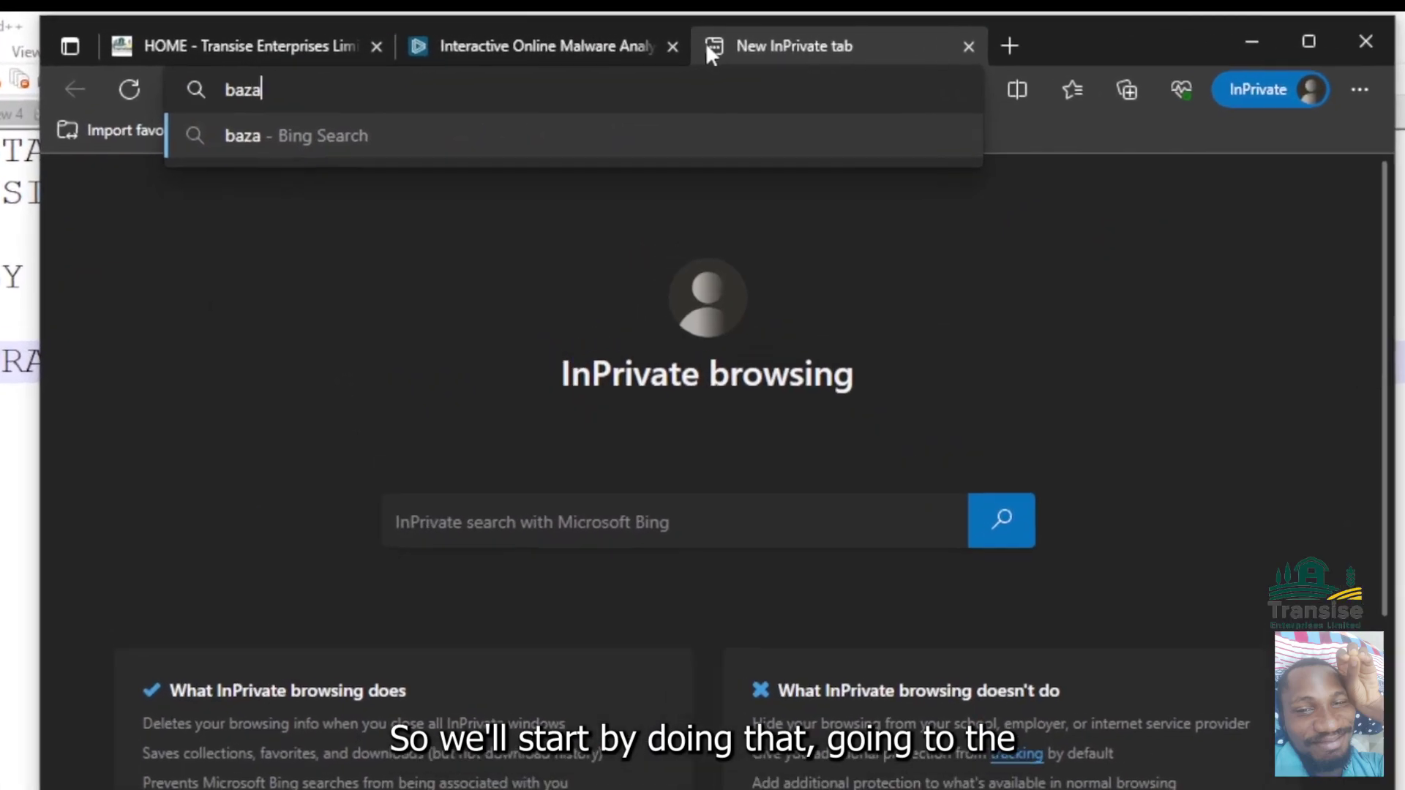
{"action": "type", "text": "ar.a"}
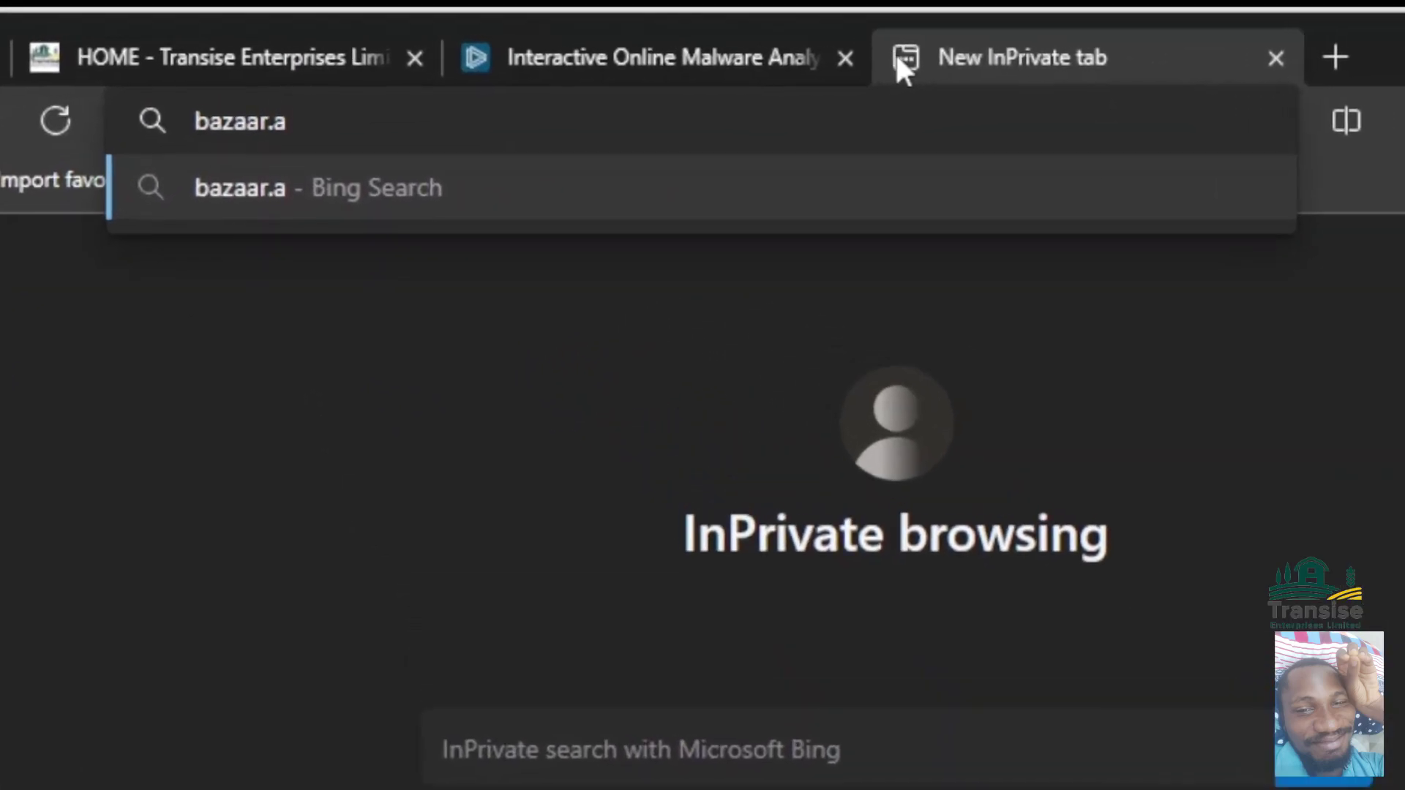
{"action": "type", "text": "buse.c"}
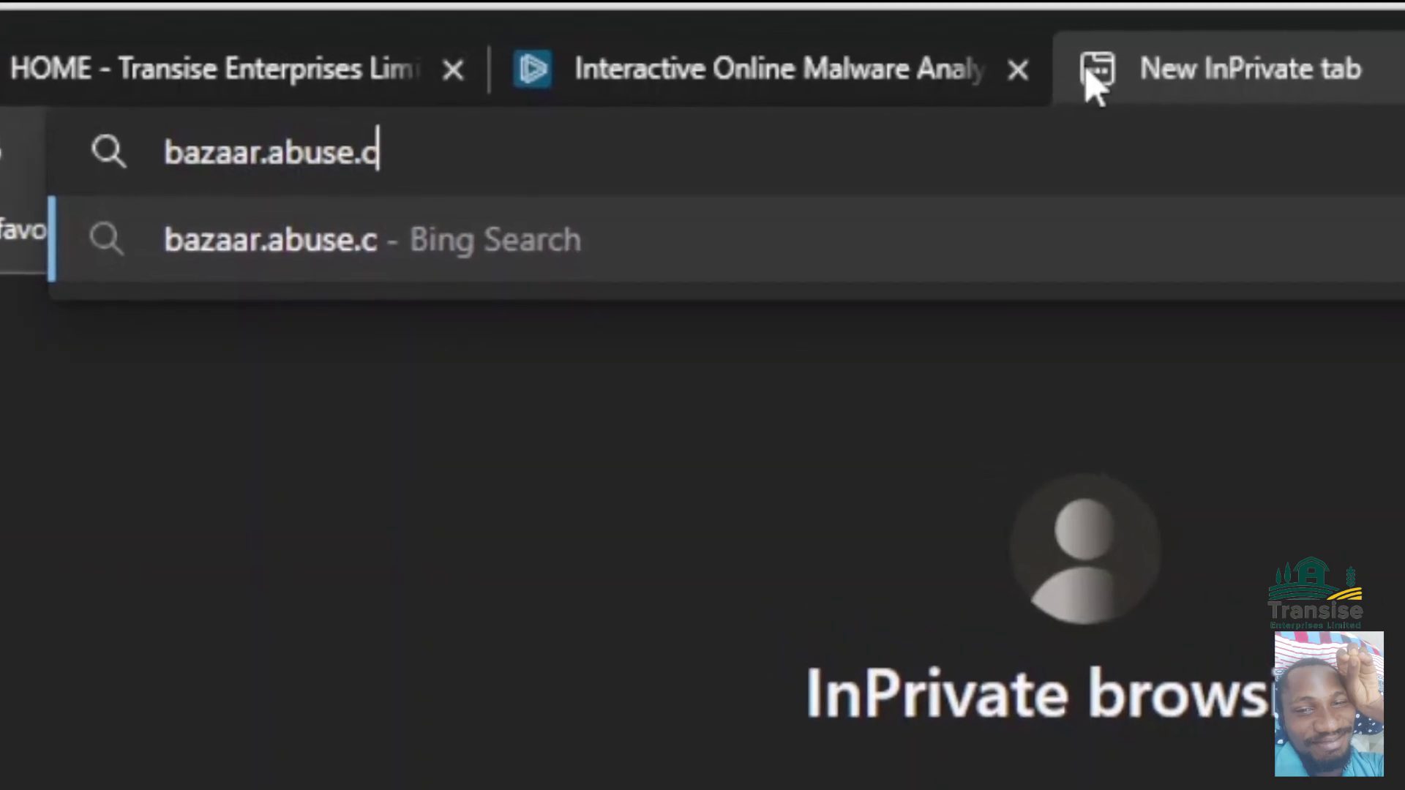
{"action": "type", "text": "h"}
{"action": "key", "text": "Return"}
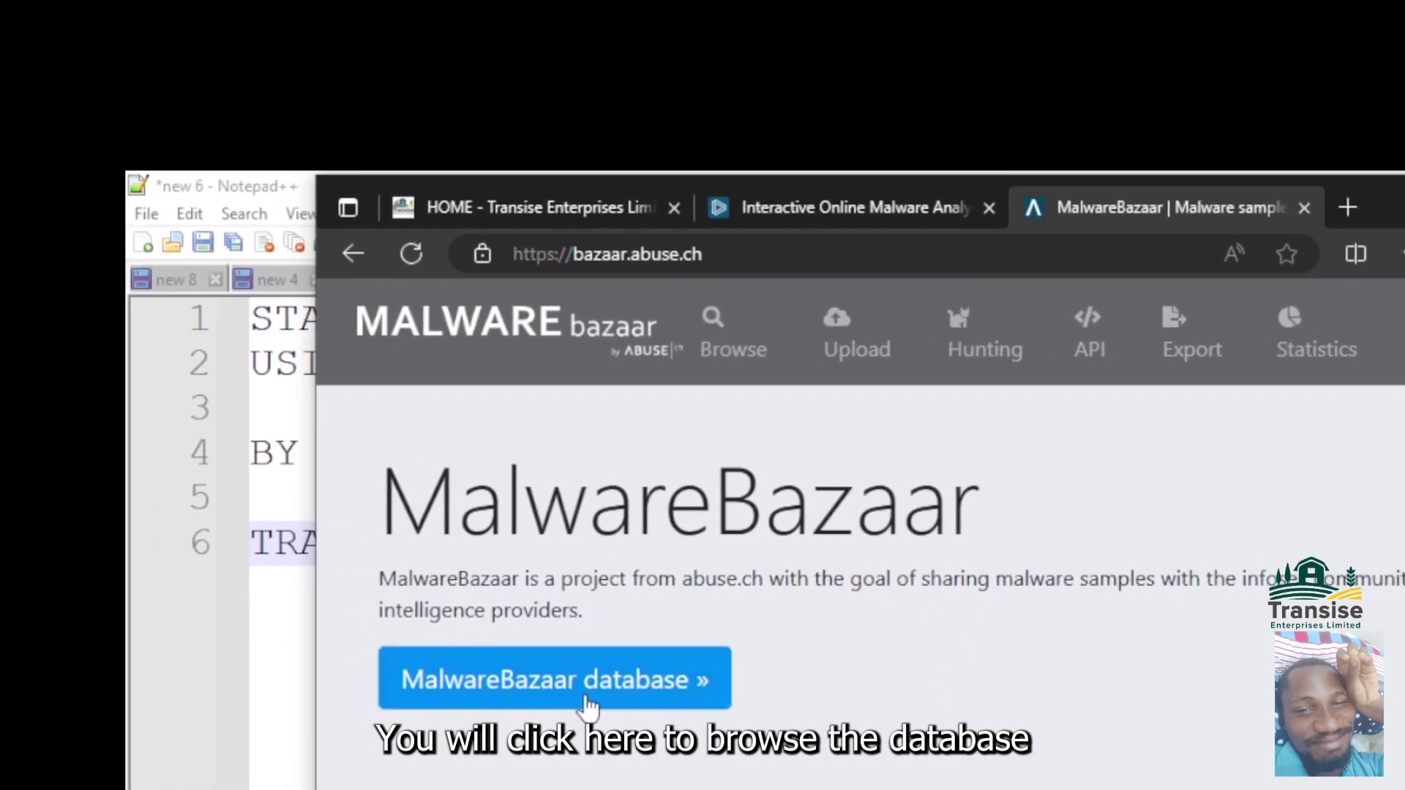
- Open the MalwareBazaar database for browsing and complete the CAPTCHA check
{"action": "left_click", "coordinate": [585, 701]}
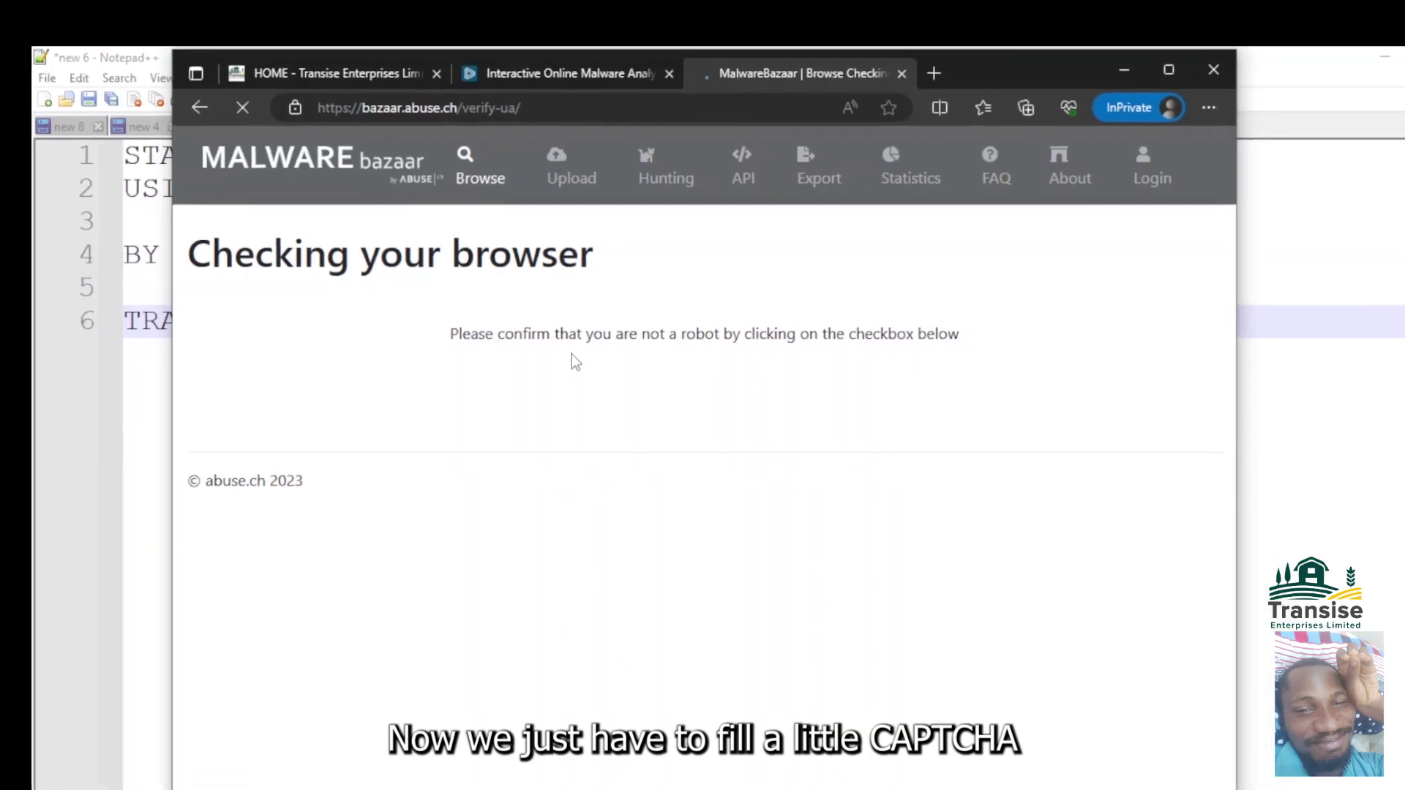
{"action": "left_click", "coordinate": [584, 397]}
{"action": "left_click", "coordinate": [1006, 627]}
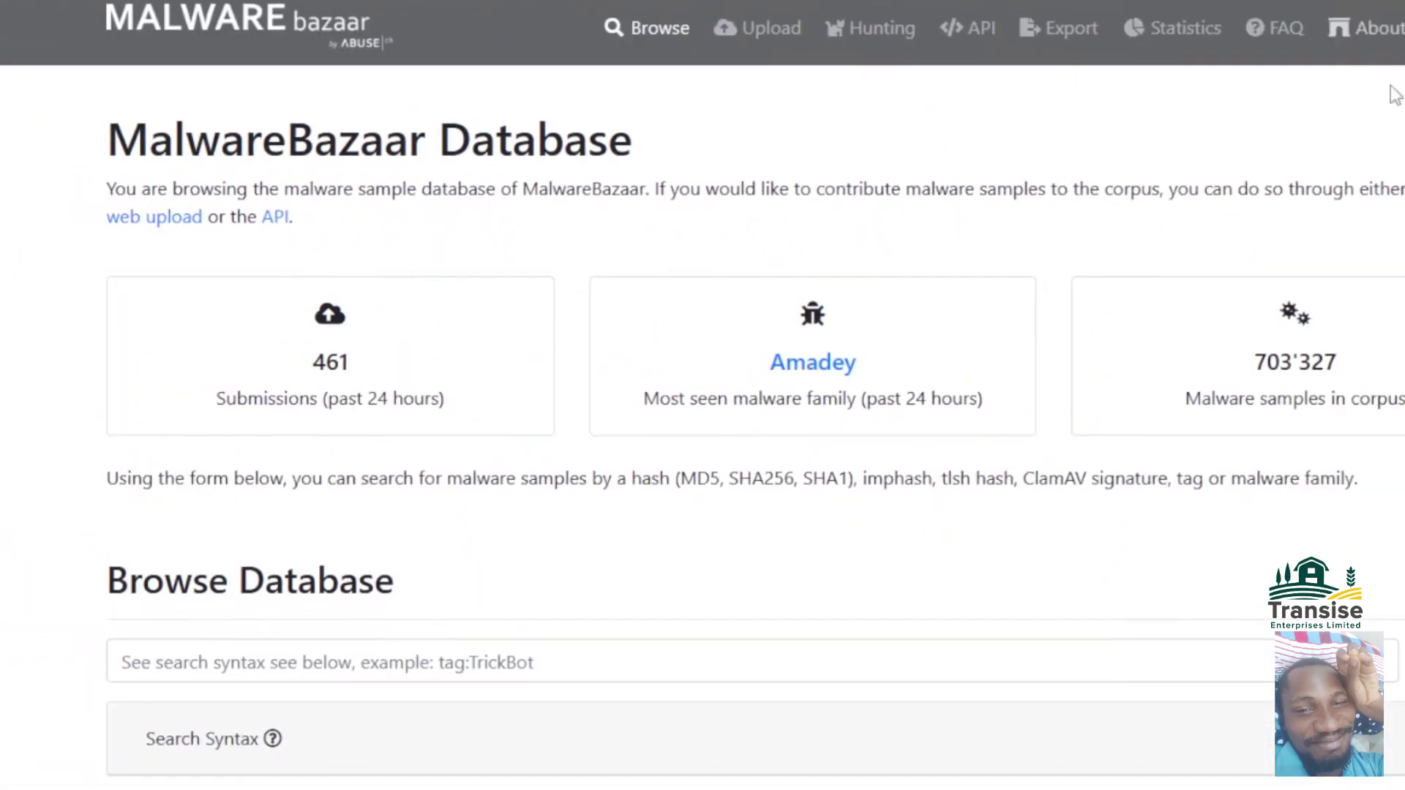
- Look through the database's sample list, examining the file types, signatures and tags of recent submissions
{"action": "scroll", "coordinate": [702, 439], "scroll_direction": "down", "scroll_amount": 7}
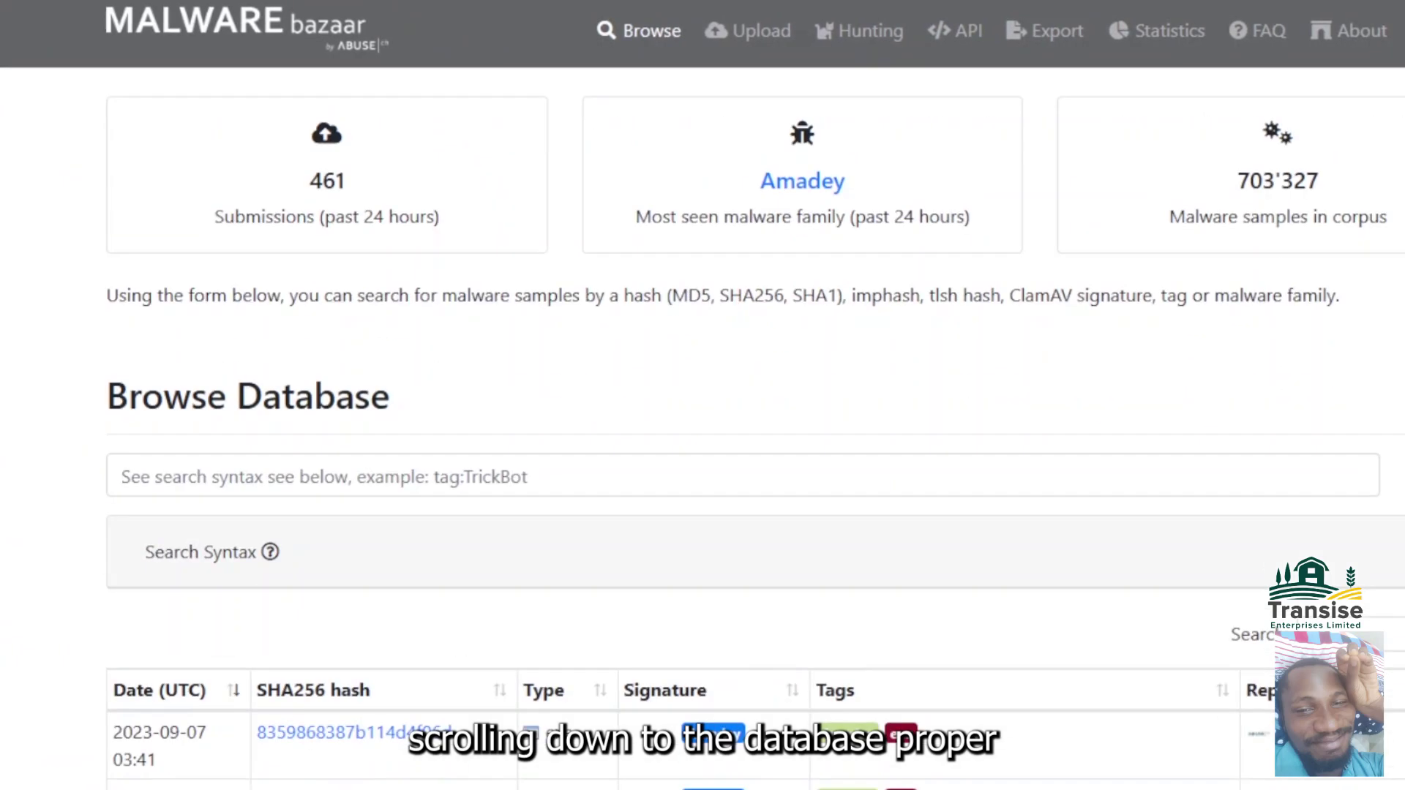
{"action": "scroll", "coordinate": [2, 272], "scroll_direction": "down", "scroll_amount": 4}
{"action": "scroll", "coordinate": [2, 273], "scroll_direction": "up", "scroll_amount": 2}
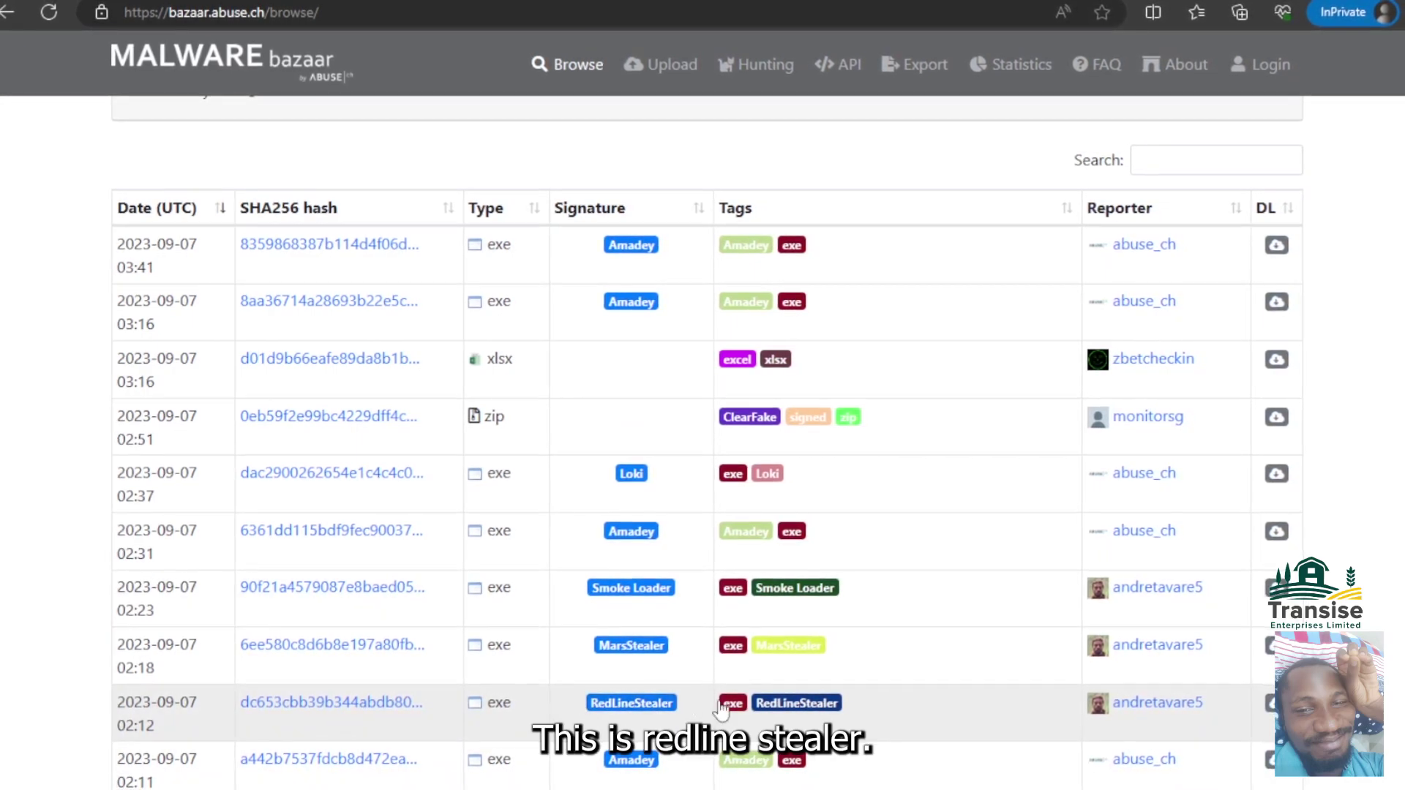
{"action": "scroll", "coordinate": [702, 454], "scroll_direction": "down", "scroll_amount": 15}
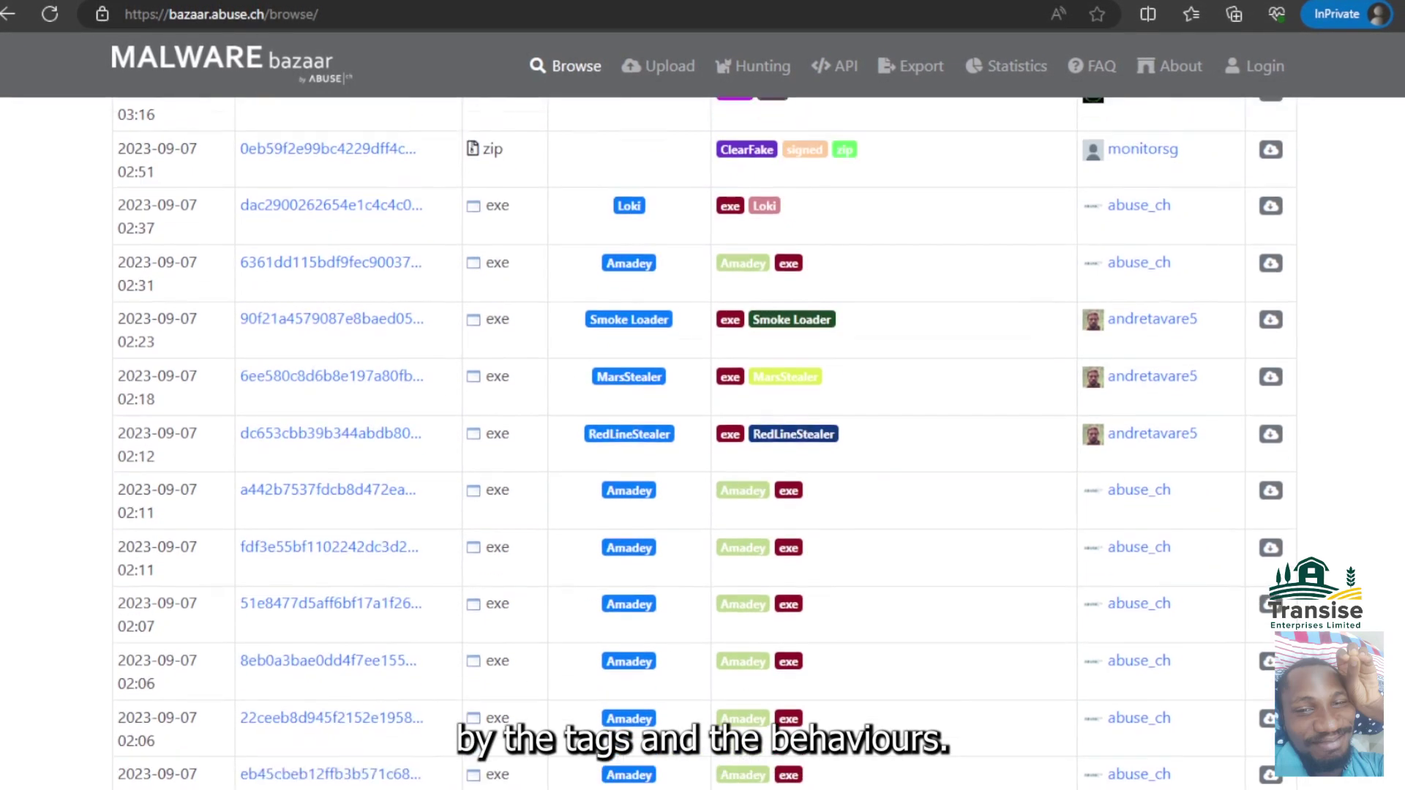
{"action": "scroll", "coordinate": [921, 444], "scroll_direction": "down", "scroll_amount": 3}
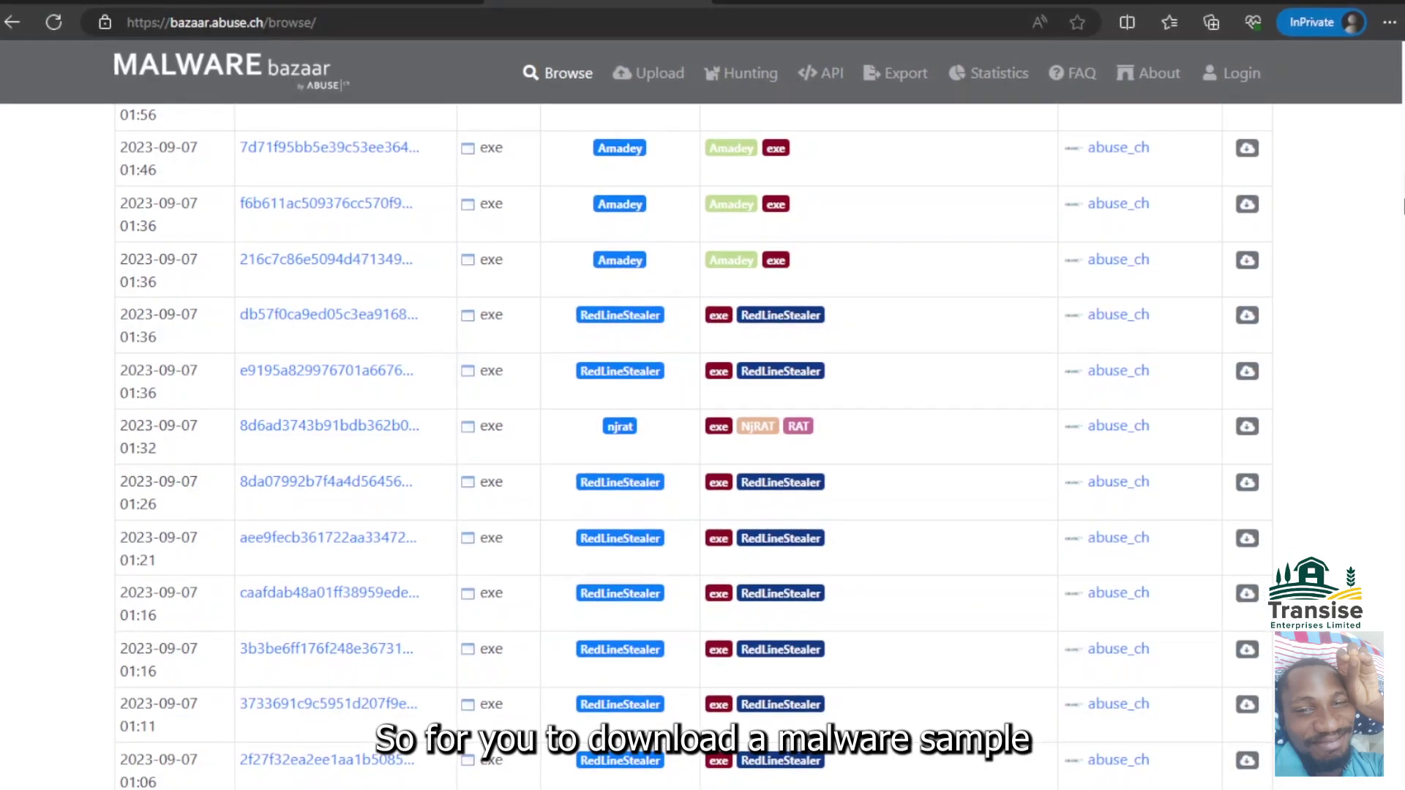
{"action": "scroll", "coordinate": [1386, 219], "scroll_direction": "up", "scroll_amount": 3}
{"action": "scroll", "coordinate": [1385, 219], "scroll_direction": "down", "scroll_amount": 6}
{"action": "scroll", "coordinate": [1385, 220], "scroll_direction": "down", "scroll_amount": 9}
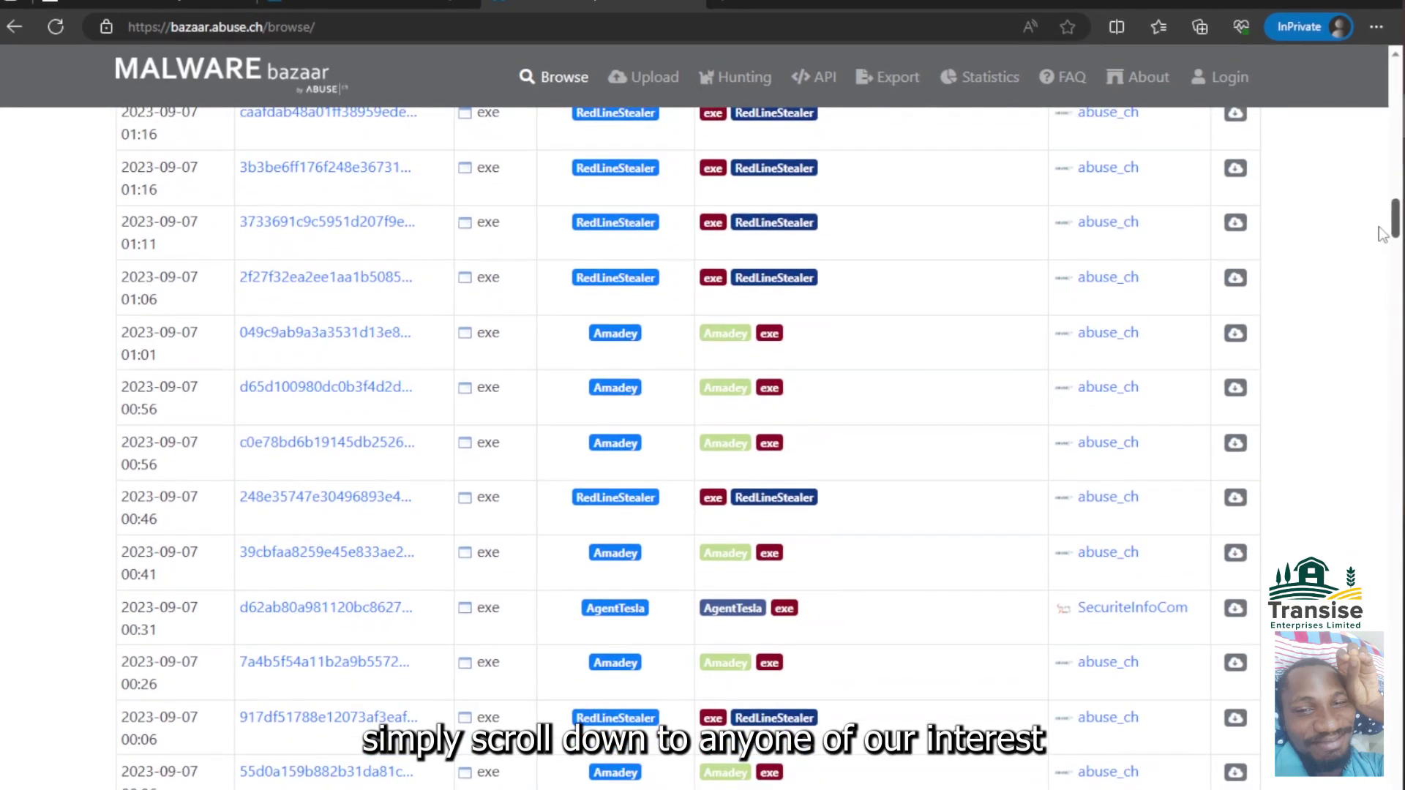
{"action": "scroll", "coordinate": [1372, 256], "scroll_direction": "down", "scroll_amount": 7}
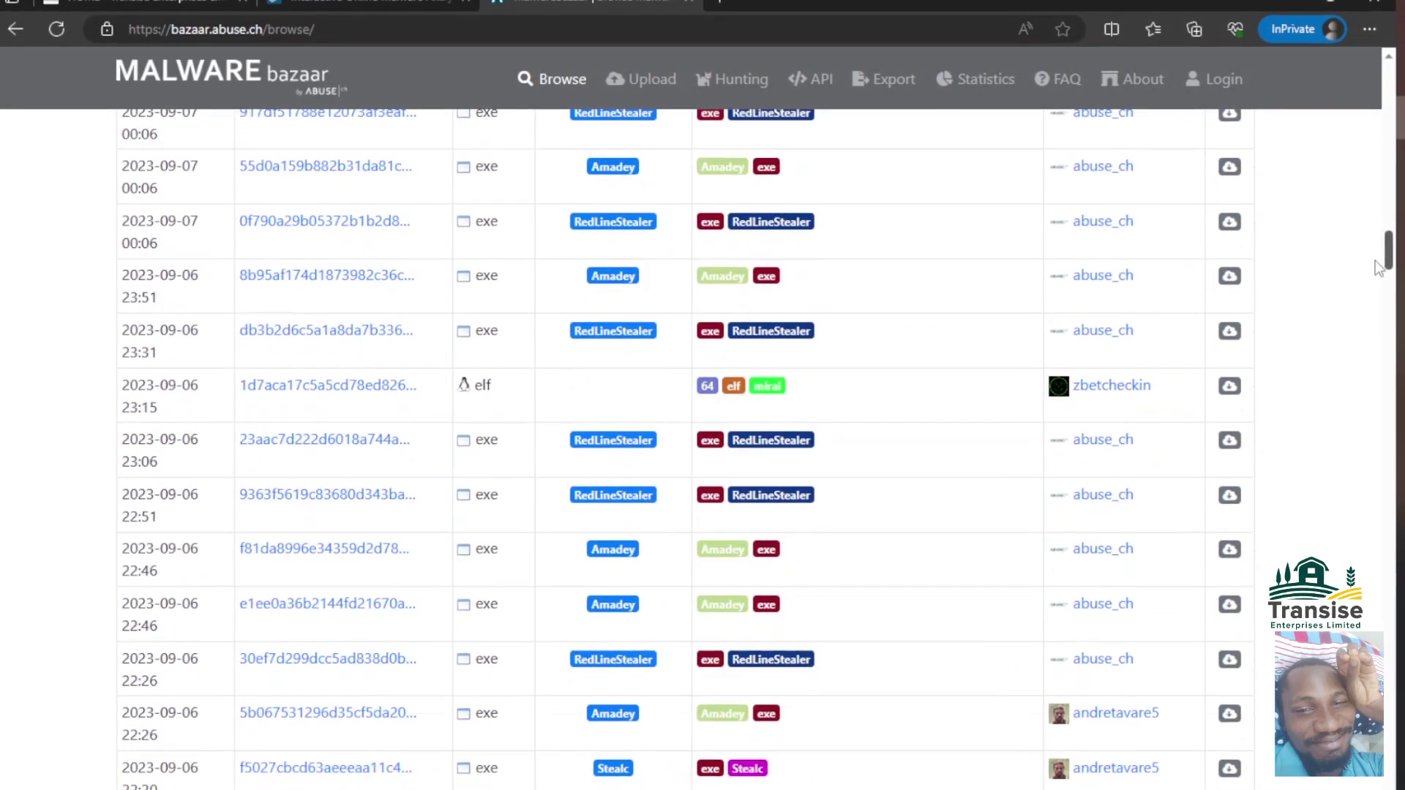
{"action": "left_click_drag", "start_coordinate": [1378, 285], "coordinate": [1369, 381]}
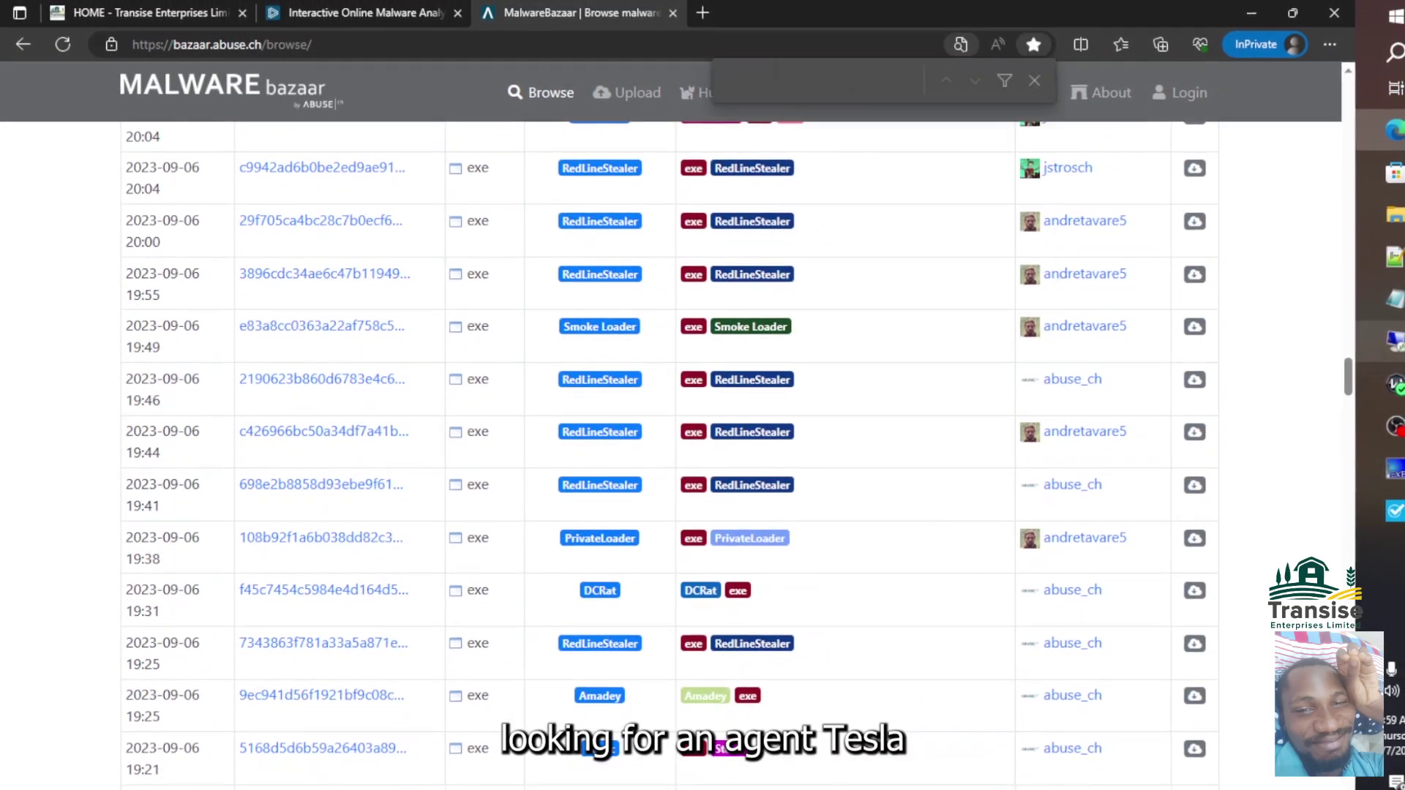
- Search the sample list page for "agent"
{"action": "key", "text": "ctrl+d"}
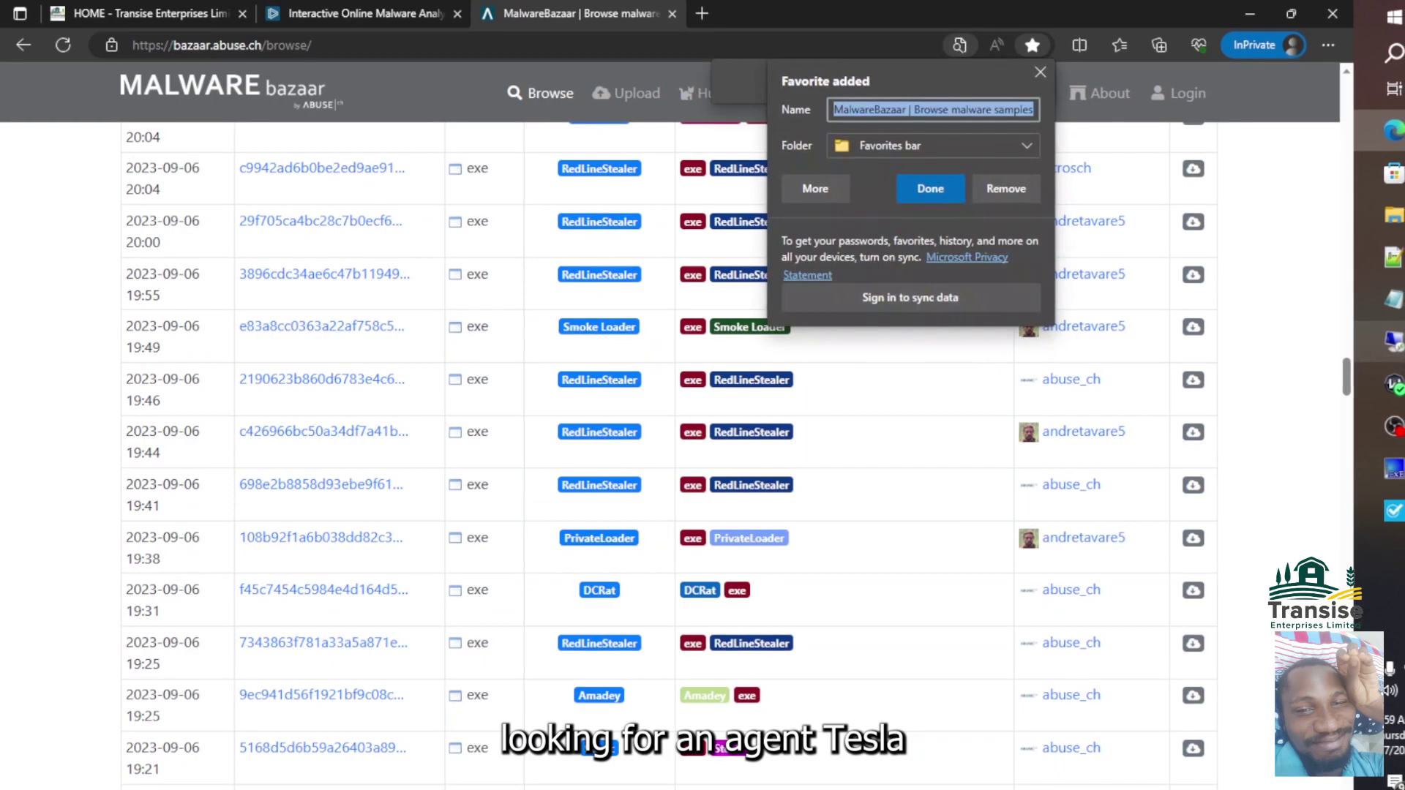
{"action": "left_click", "coordinate": [990, 195]}
{"action": "key", "text": "ctrl+f"}
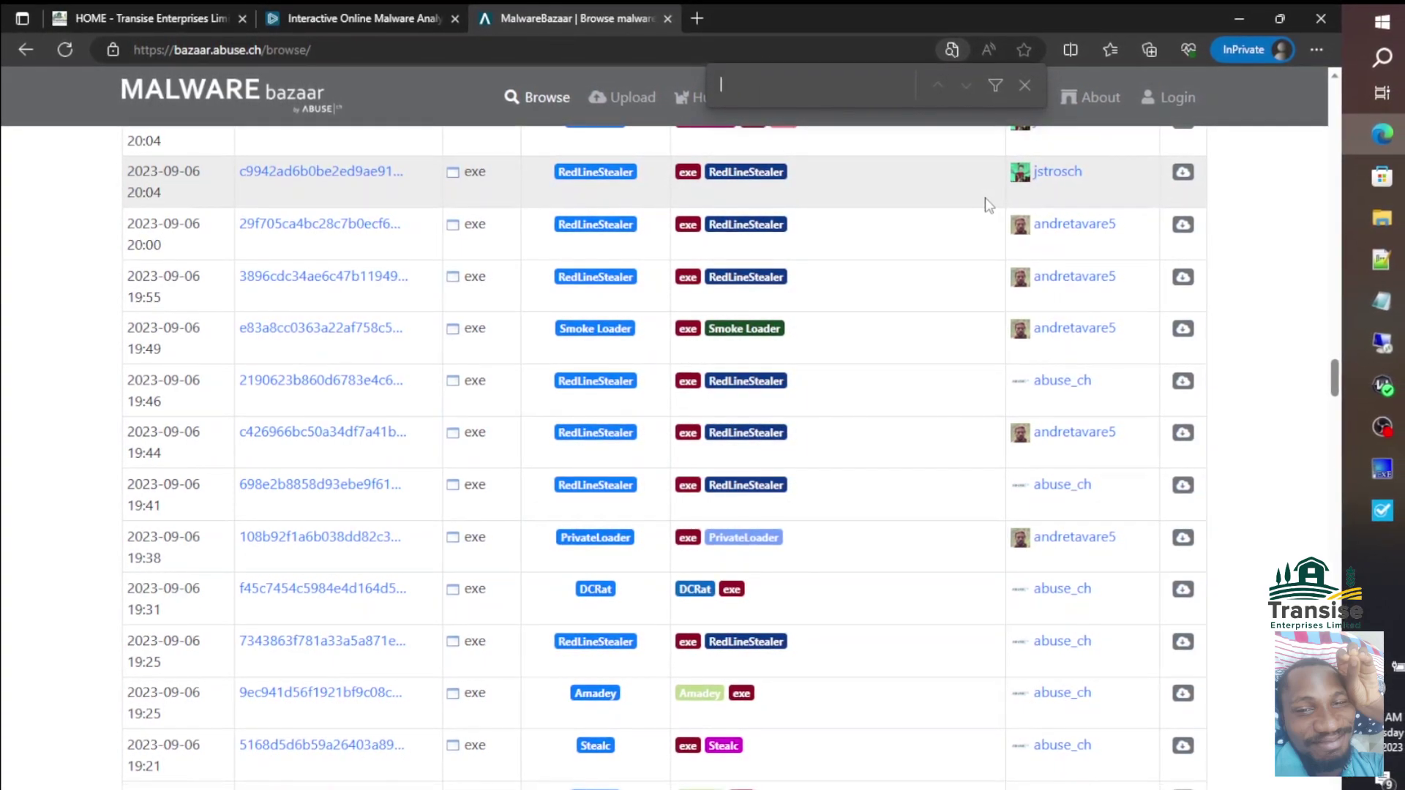
{"action": "type", "text": "agent"}
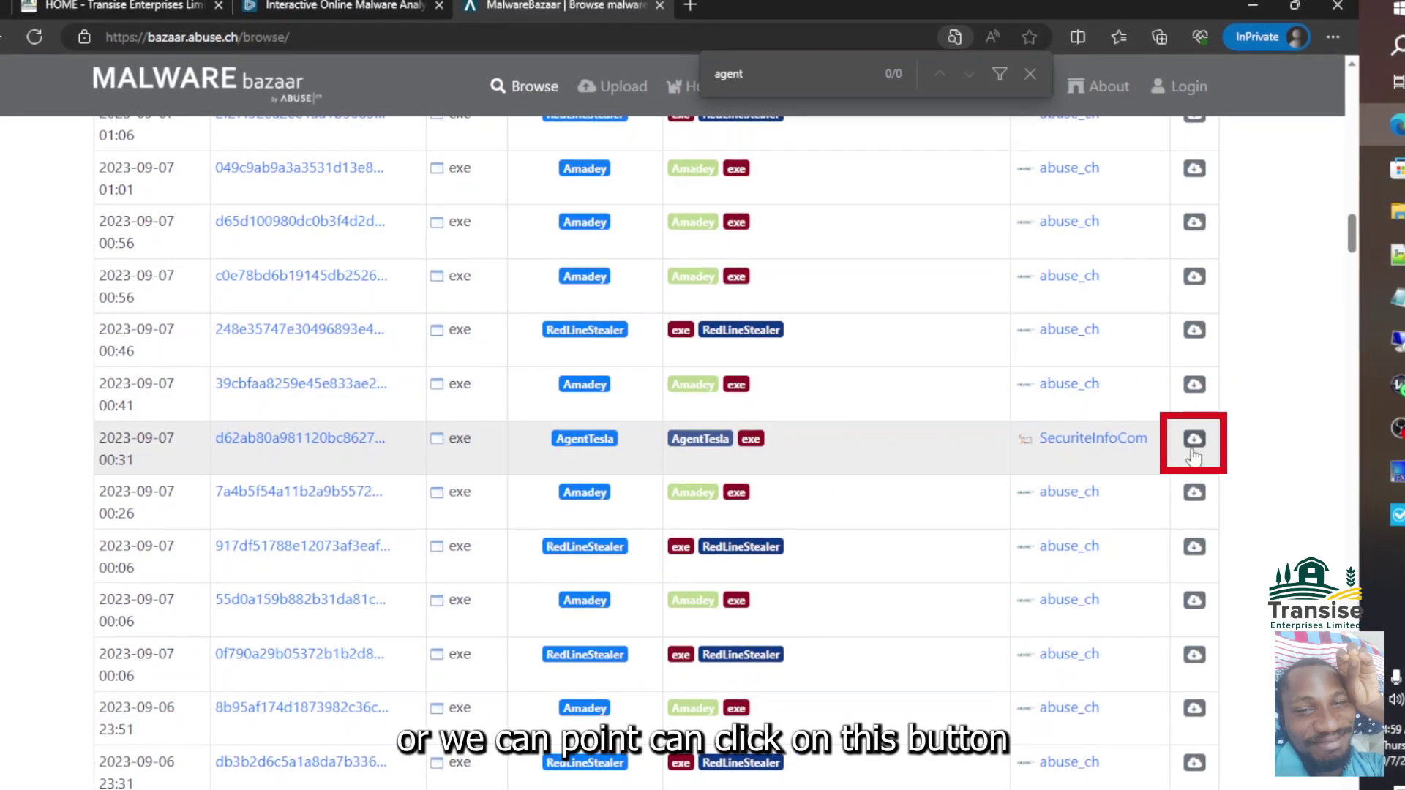
{"action": "right_click", "coordinate": [333, 444]}
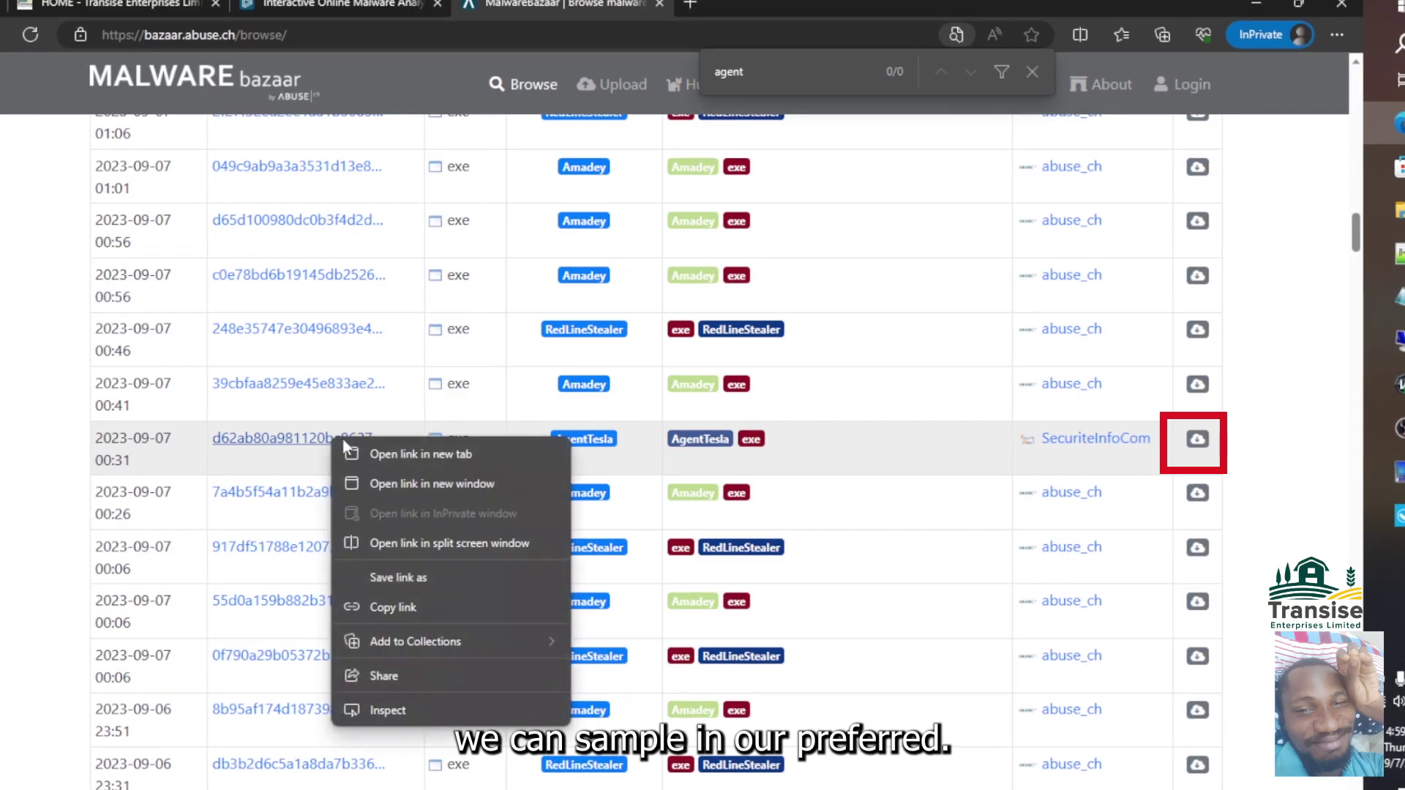
{"action": "left_click", "coordinate": [371, 452]}
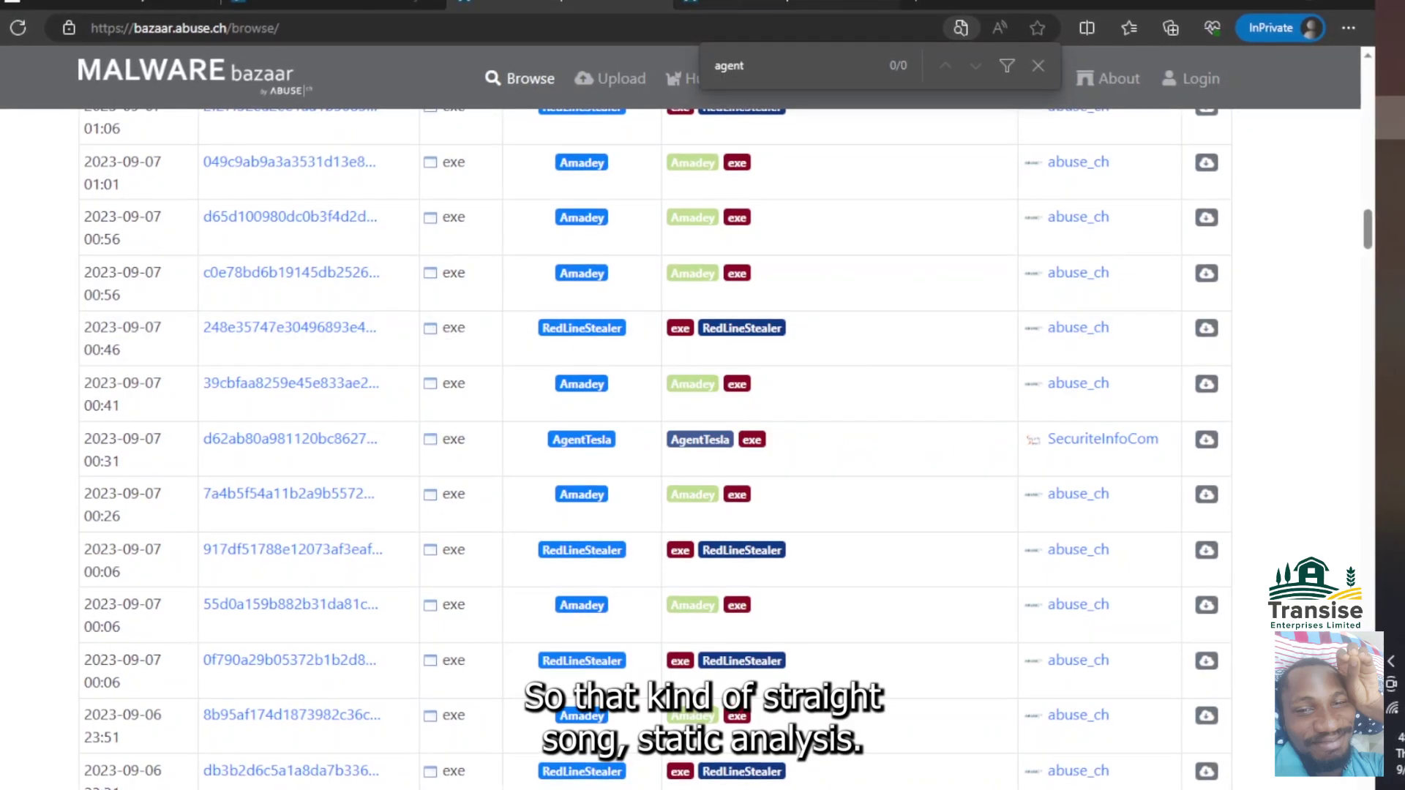
{"action": "key", "text": "ctrl+Tab"}
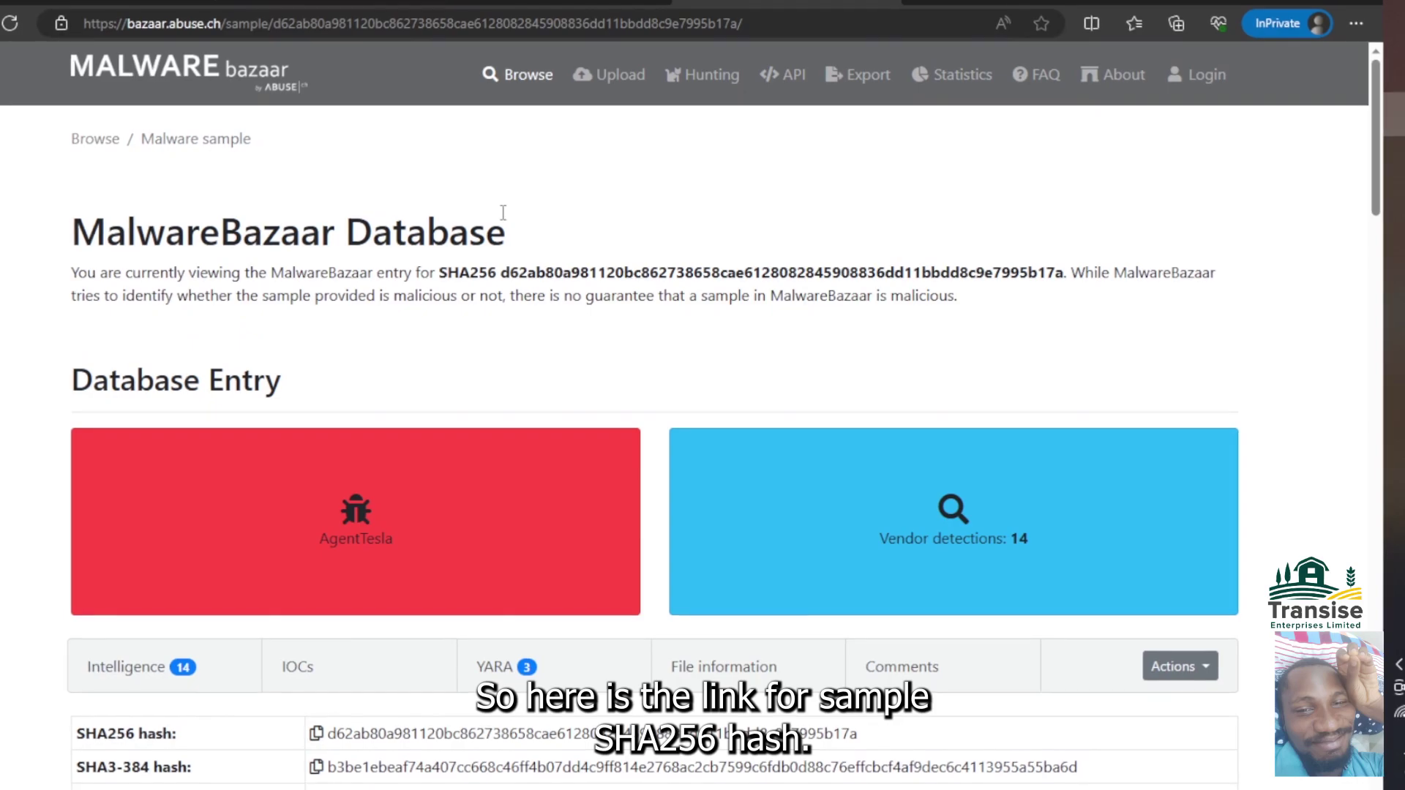
{"action": "double_click", "coordinate": [510, 273]}
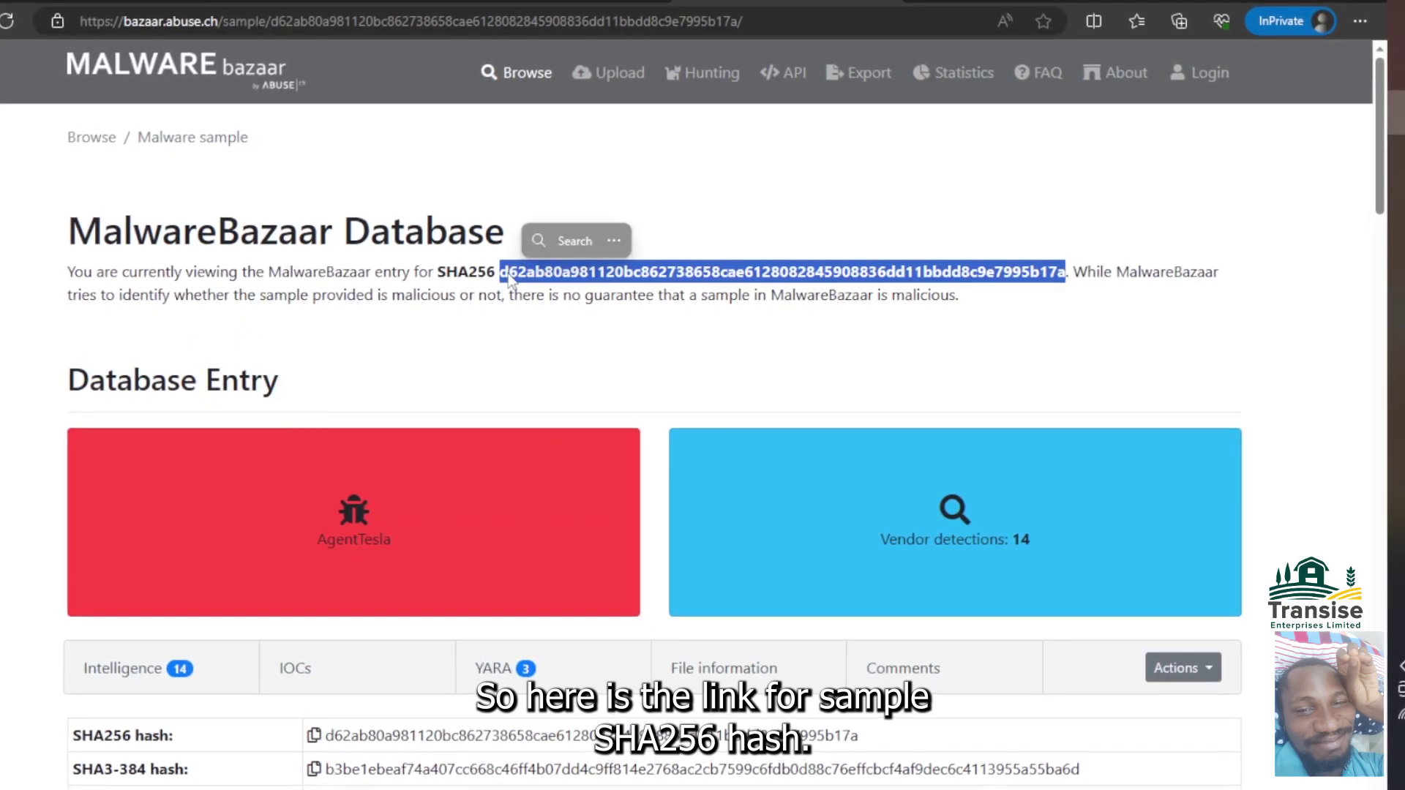
{"action": "key", "text": "ctrl+shift+Tab"}
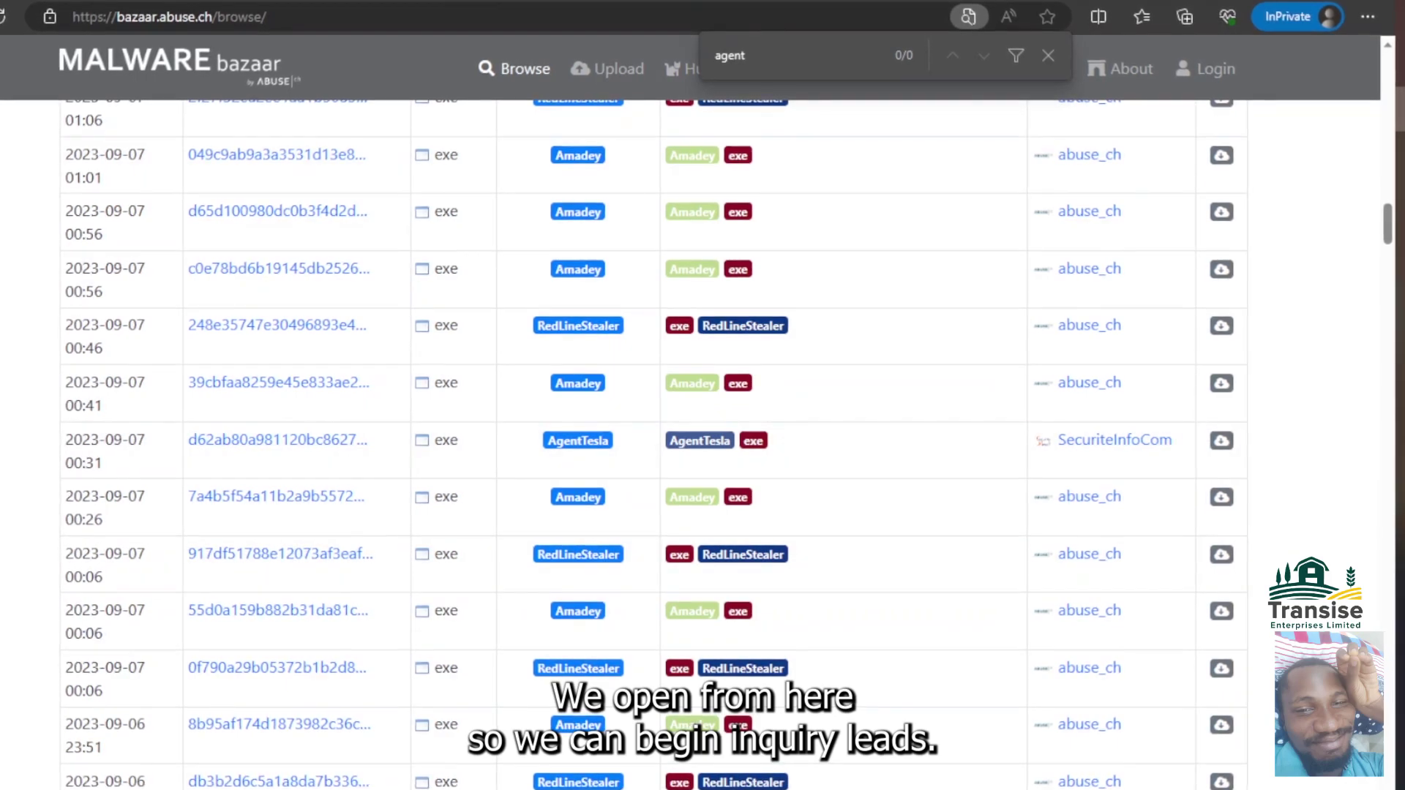
{"action": "key", "text": "ctrl+Tab"}
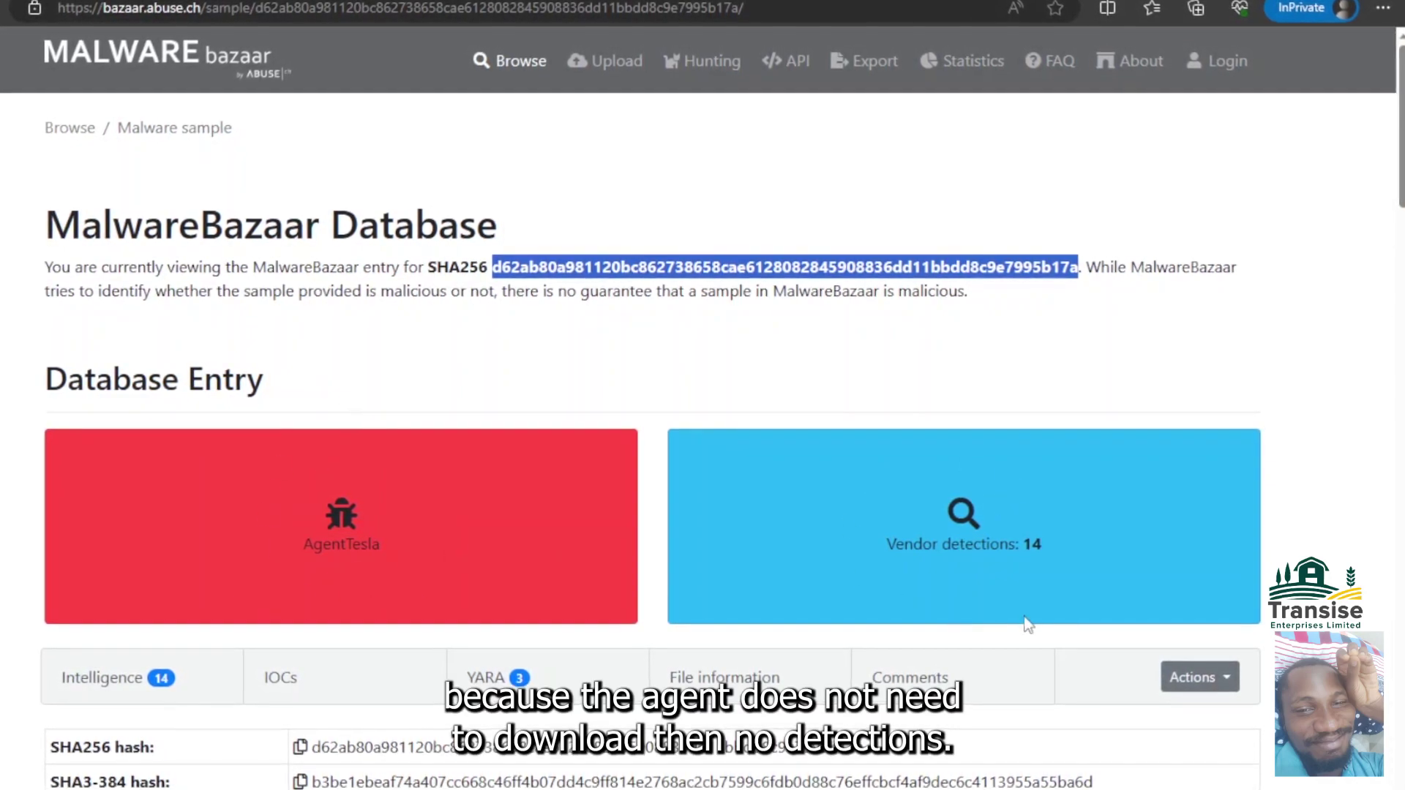
- Examine the AgentTesla entry's hashes, file size, file type, tags, file origin and vendor threat intelligence
{"action": "scroll", "coordinate": [452, 583], "scroll_direction": "down", "scroll_amount": 5}
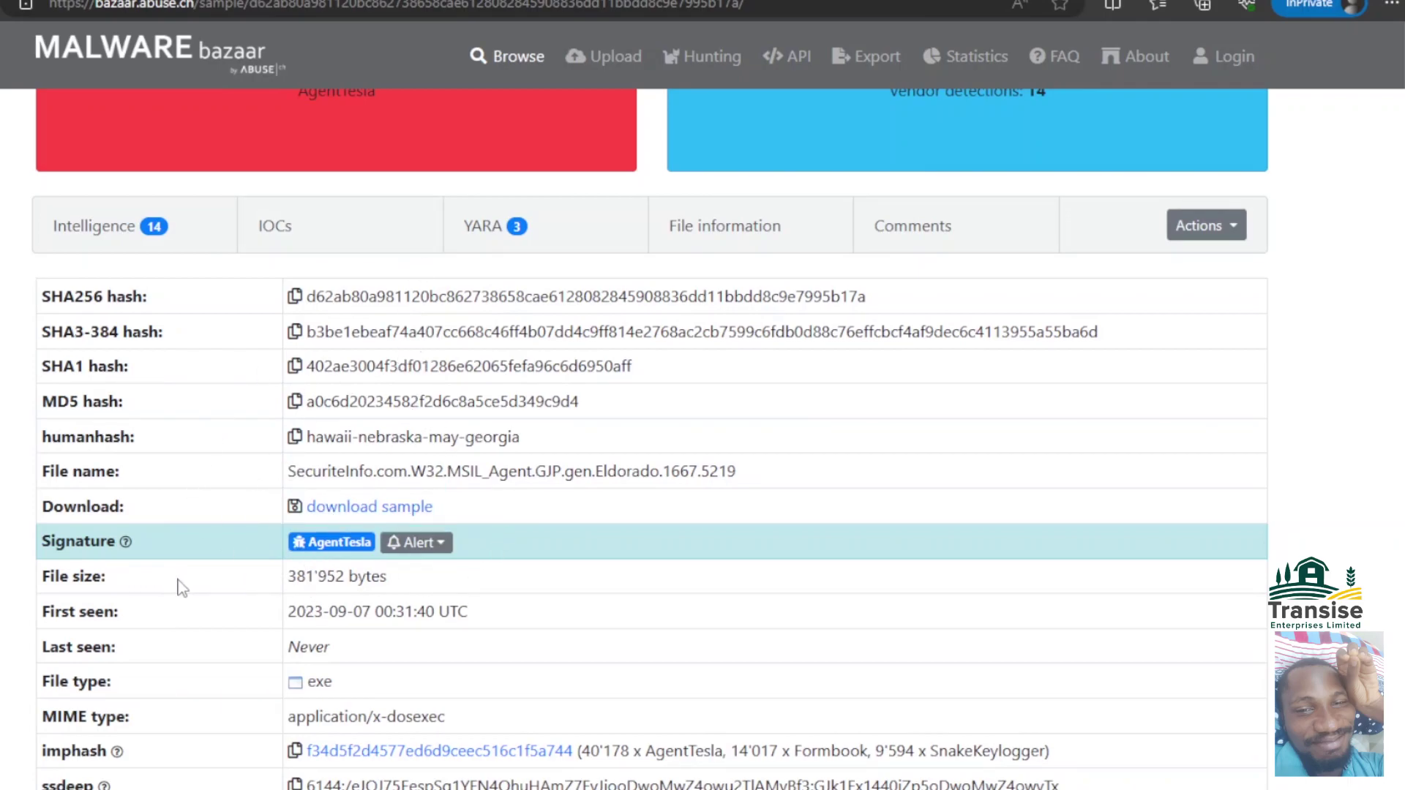
{"action": "left_click_drag", "start_coordinate": [412, 592], "coordinate": [288, 584]}
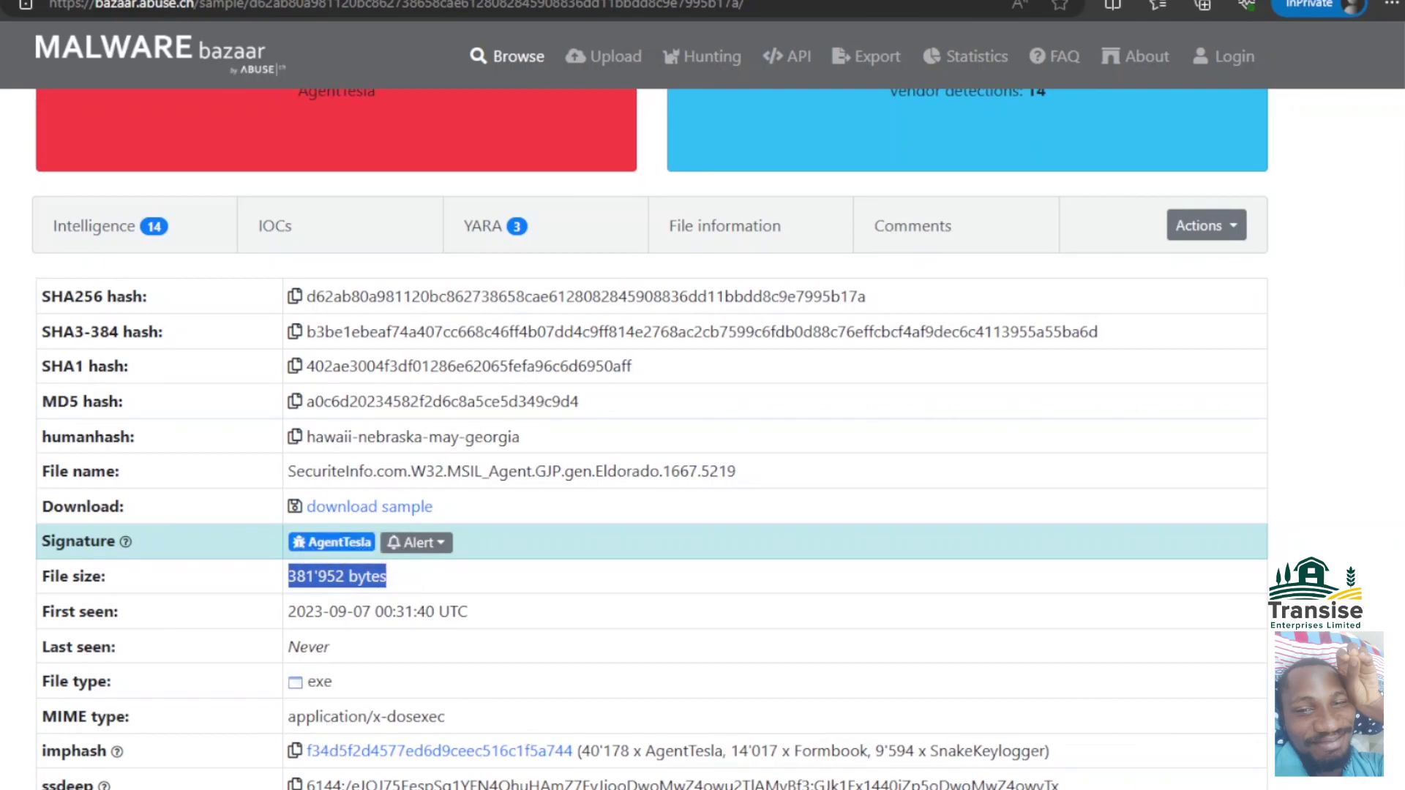
{"action": "scroll", "coordinate": [1393, 413], "scroll_direction": "down", "scroll_amount": 7}
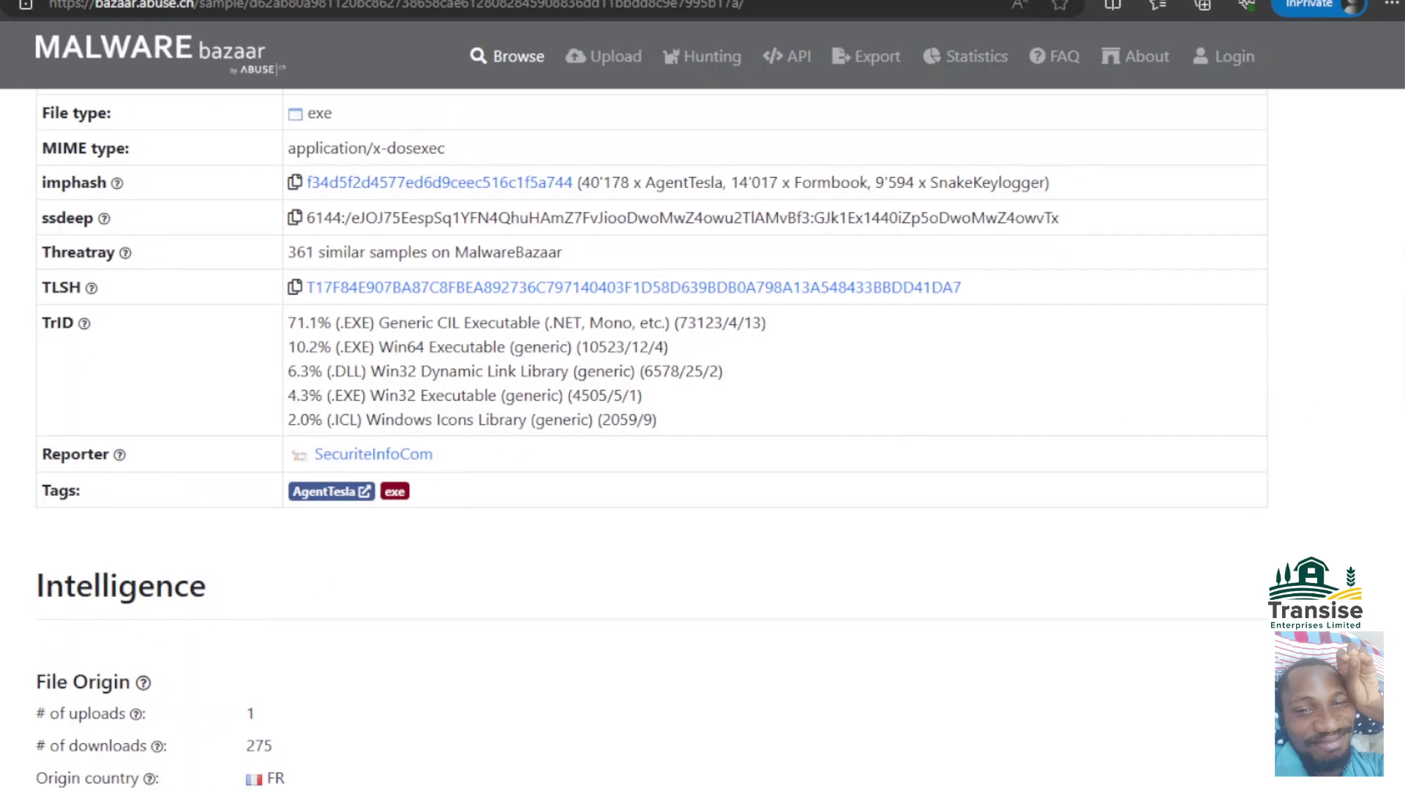
{"action": "scroll", "coordinate": [703, 439], "scroll_direction": "down", "scroll_amount": 4}
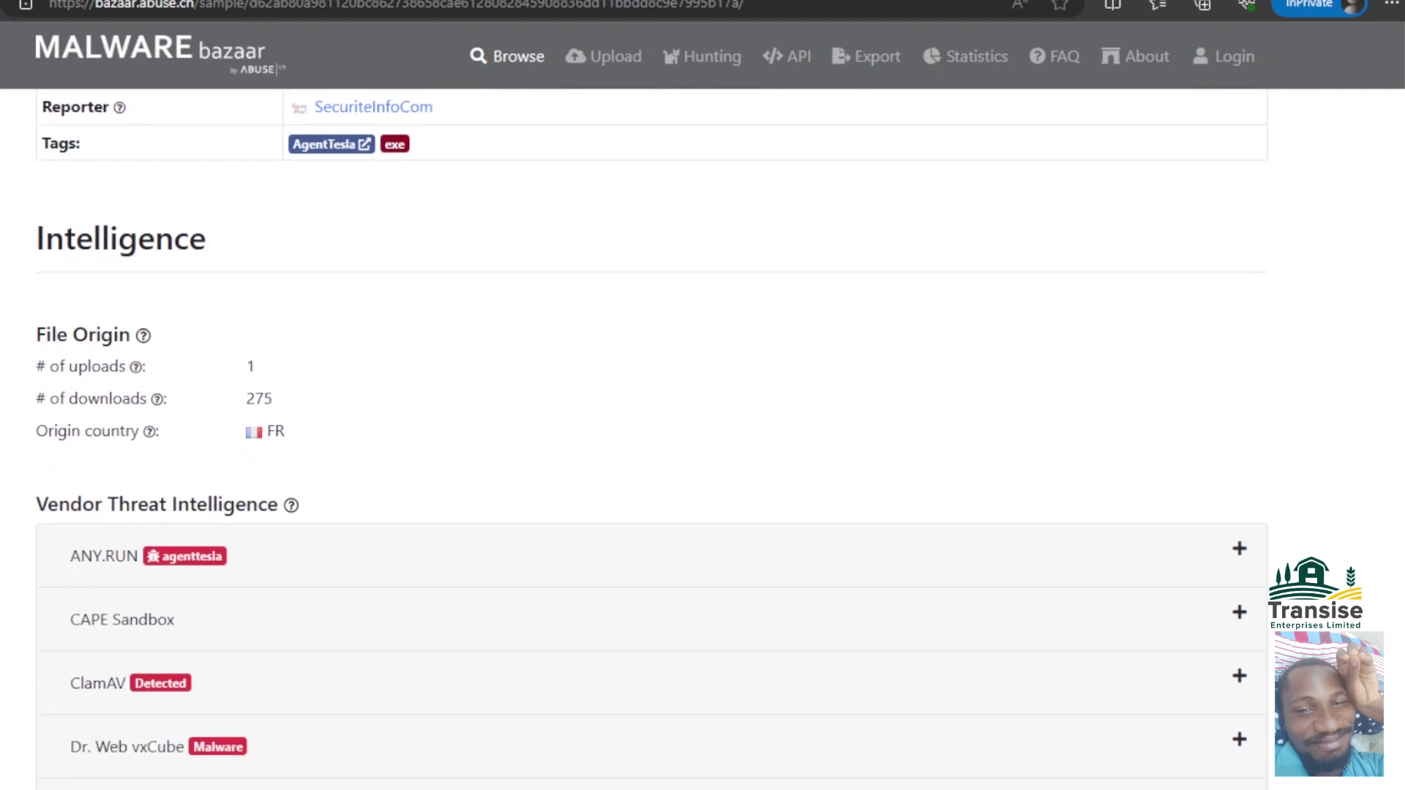
{"action": "scroll", "coordinate": [1243, 402], "scroll_direction": "down", "scroll_amount": 1}
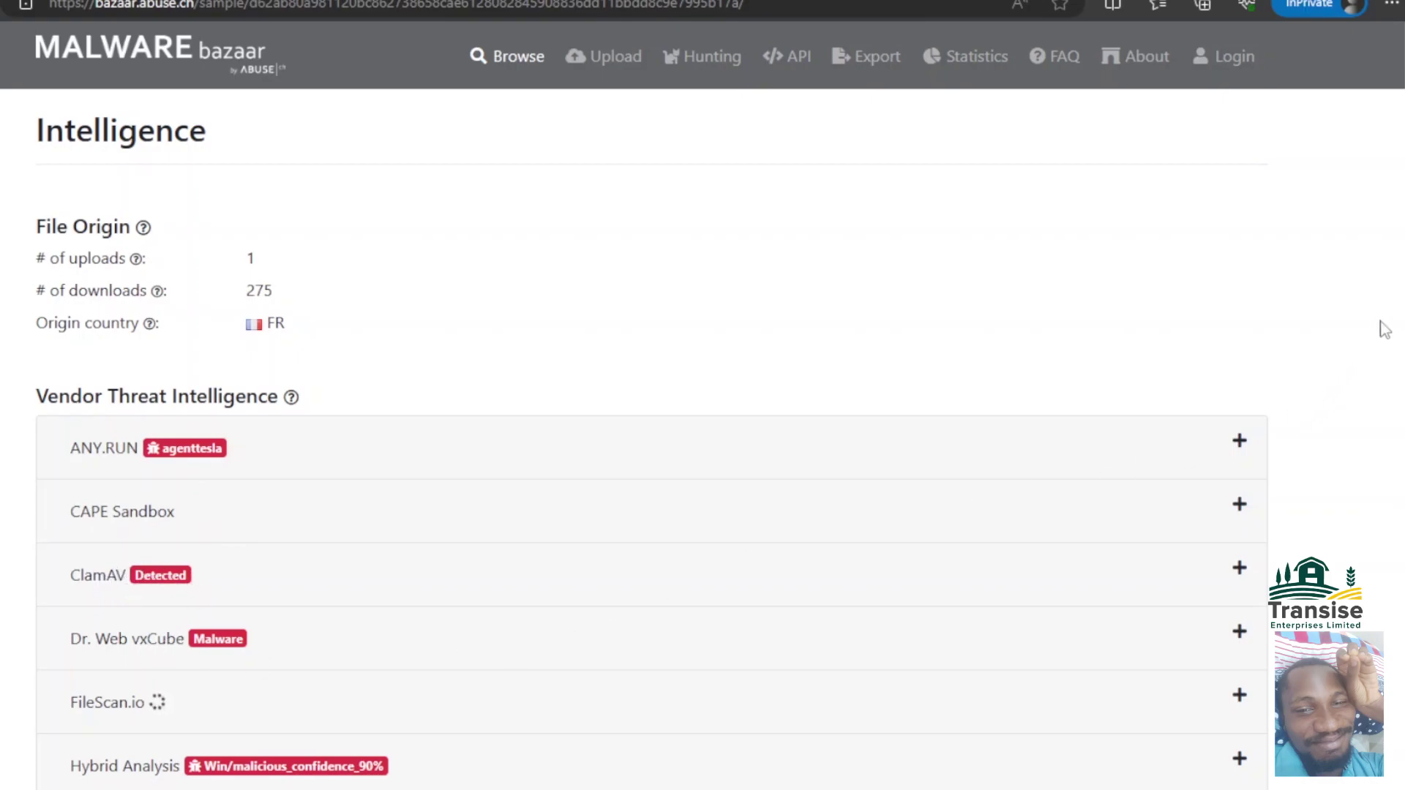
{"action": "scroll", "coordinate": [651, 439], "scroll_direction": "down", "scroll_amount": 12}
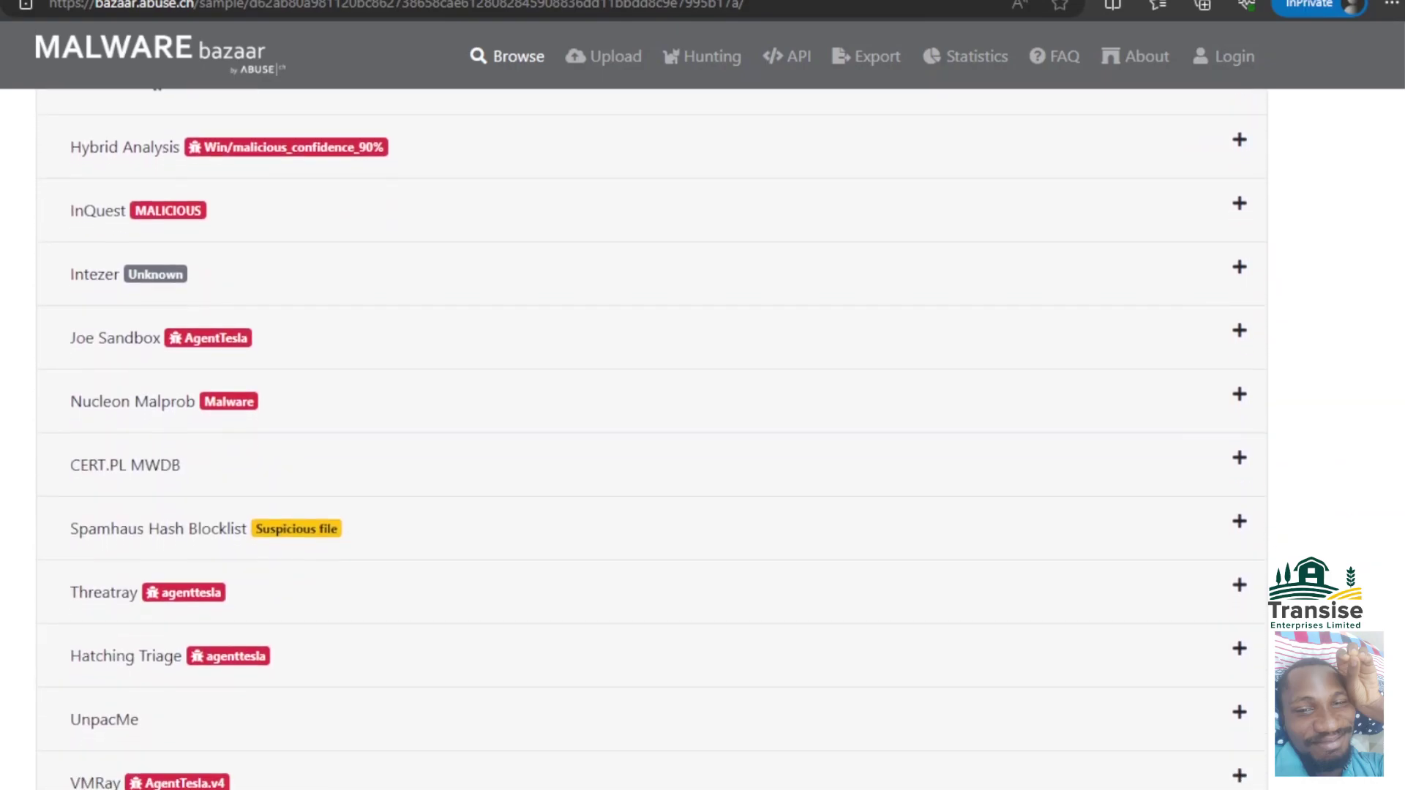
{"action": "scroll", "coordinate": [651, 439], "scroll_direction": "down", "scroll_amount": 3}
{"action": "scroll", "coordinate": [651, 439], "scroll_direction": "up", "scroll_amount": 17}
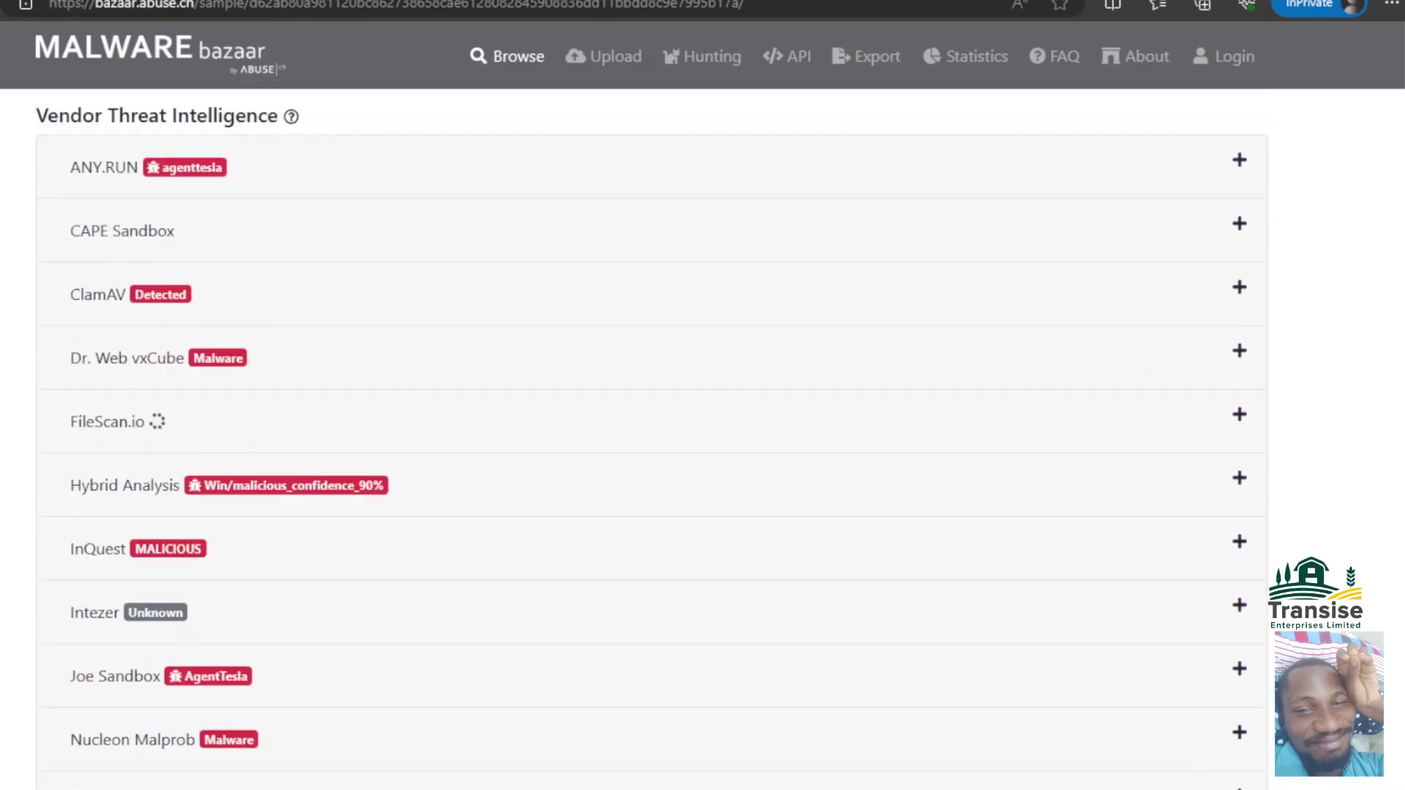
{"action": "scroll", "coordinate": [401, 524], "scroll_direction": "up", "scroll_amount": 12}
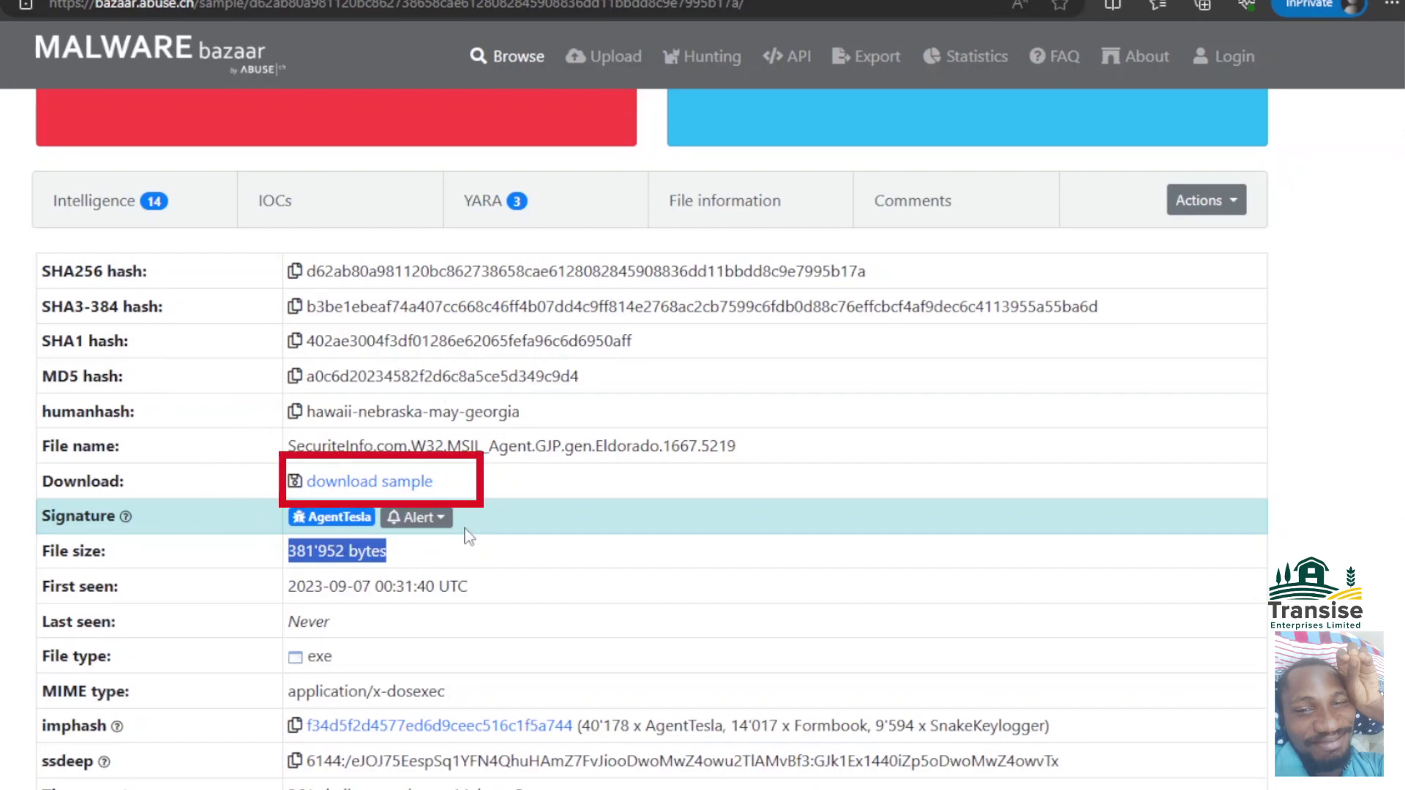
- Download the AgentTesla sample's ZIP archive from its entry and show it in the Downloads folder
{"action": "right_click", "coordinate": [358, 487]}
{"action": "left_click", "coordinate": [409, 497]}
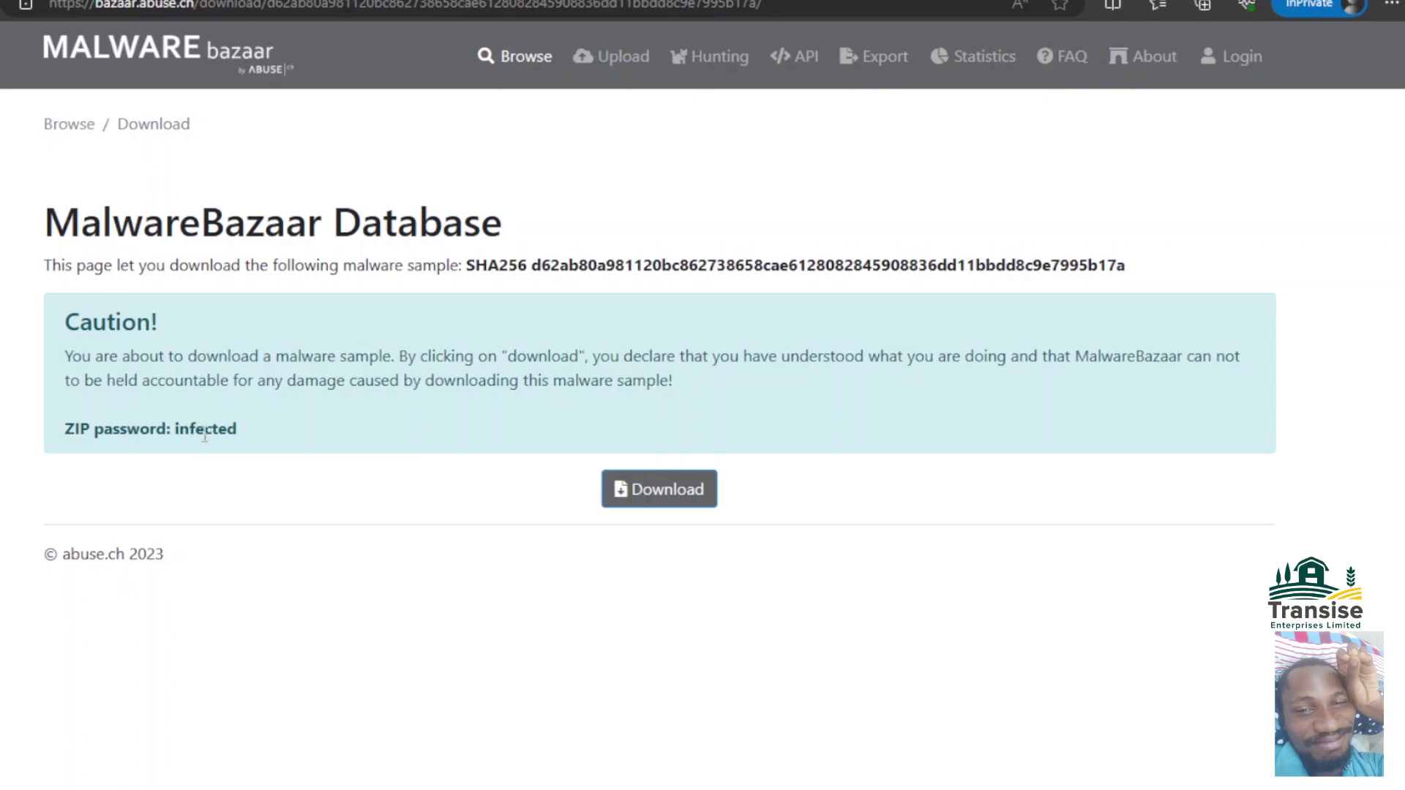
{"action": "left_click", "coordinate": [680, 493]}
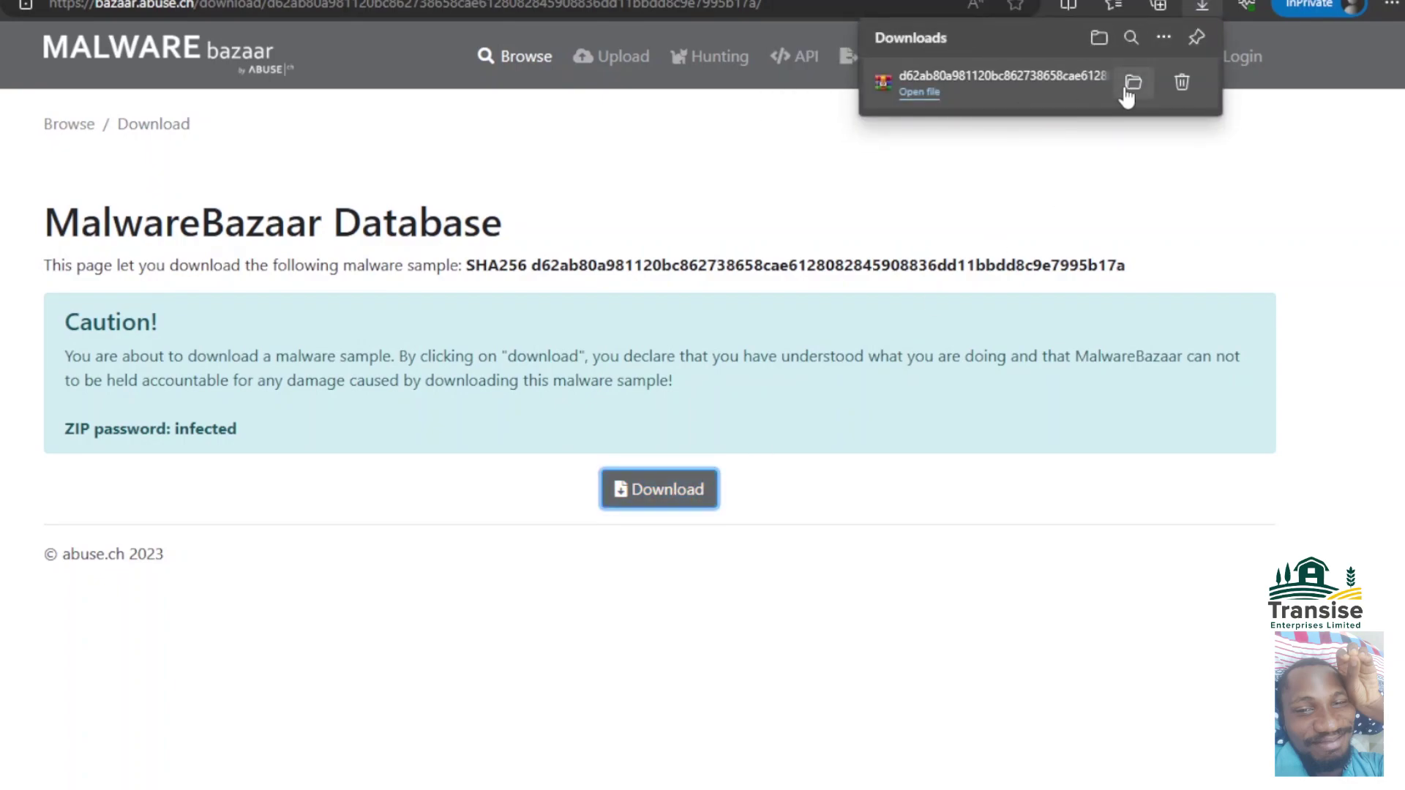
{"action": "left_click", "coordinate": [1133, 82]}
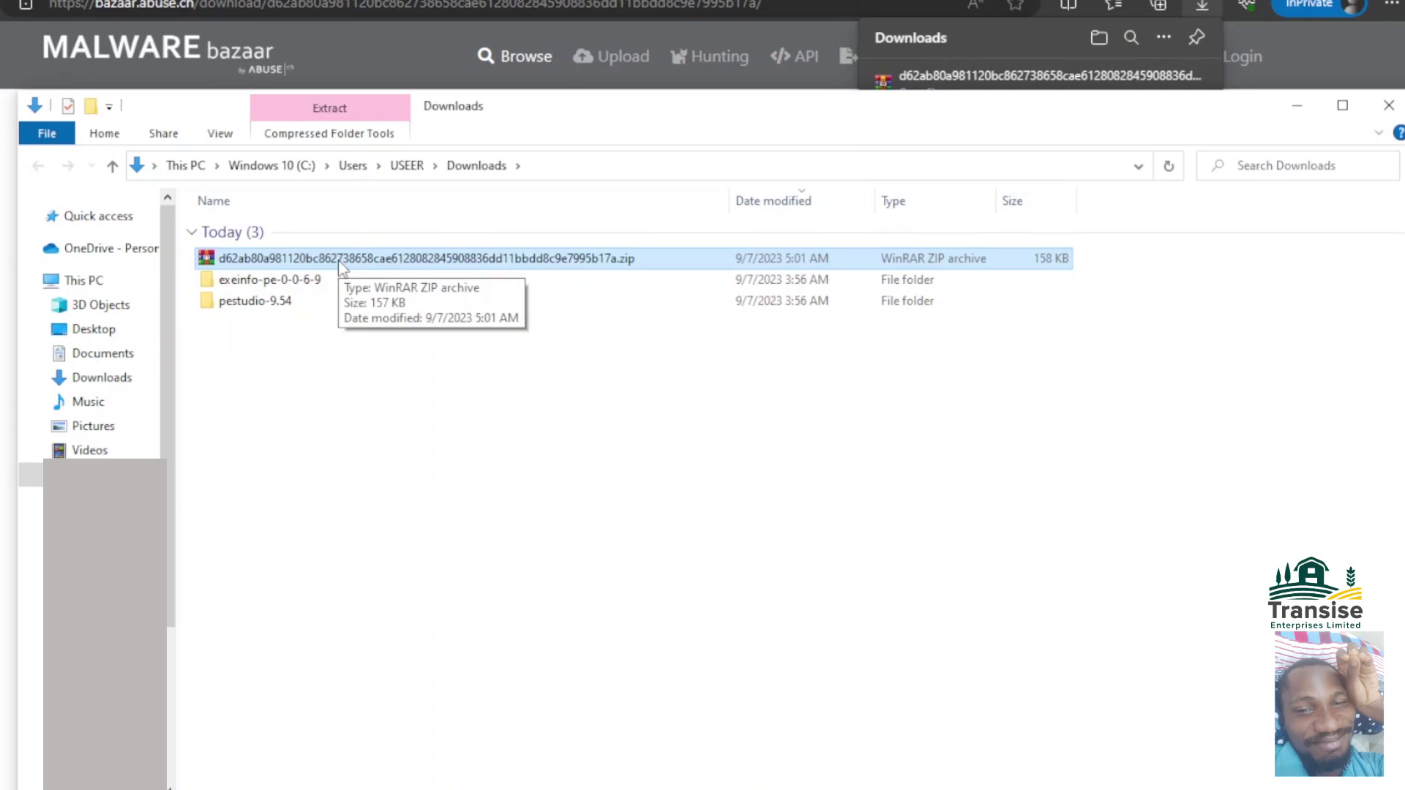
- Extract the downloaded sample ZIP into its own folder using the archive password, and open and refresh the extracted folder
{"action": "double_click", "coordinate": [398, 256]}
{"action": "right_click", "coordinate": [397, 251]}
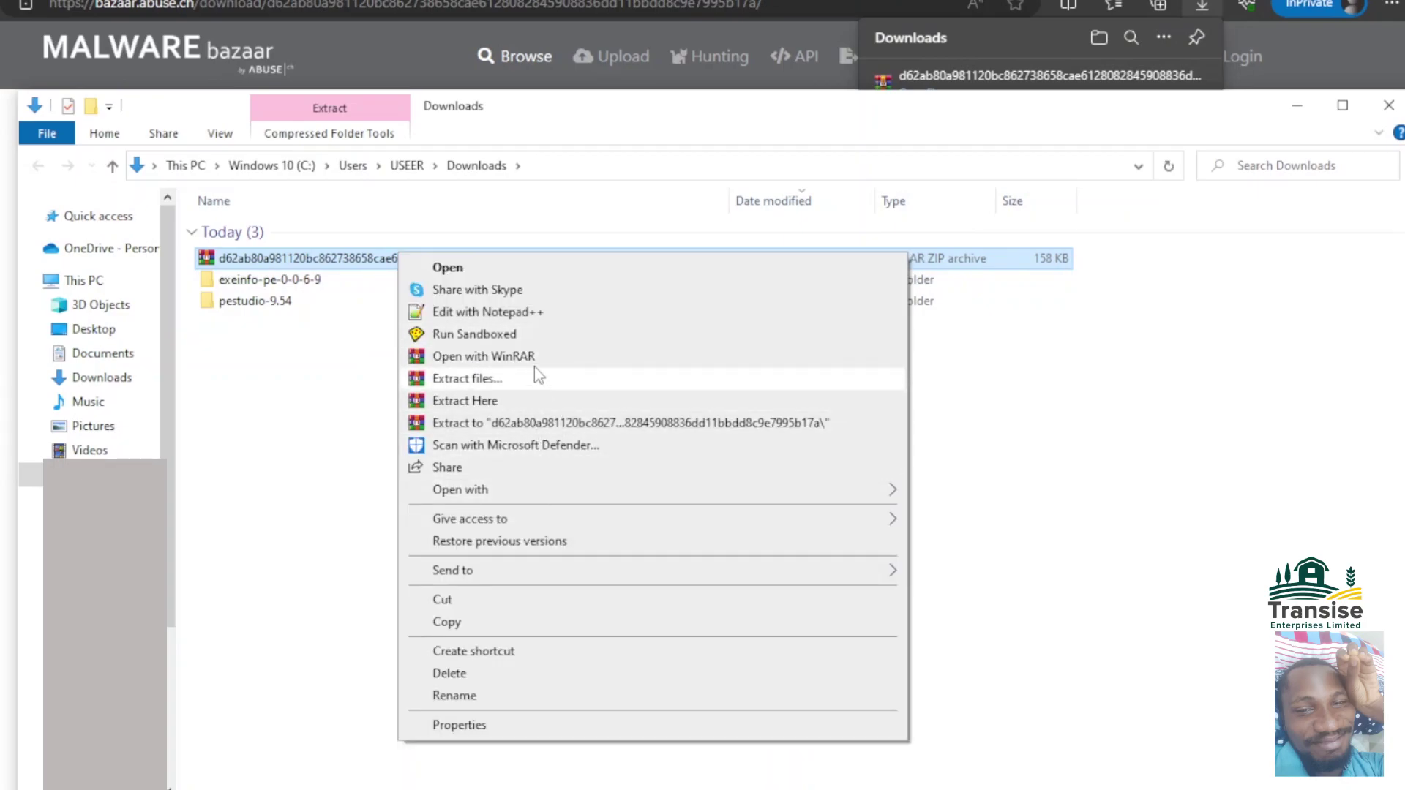
{"action": "left_click", "coordinate": [536, 426]}
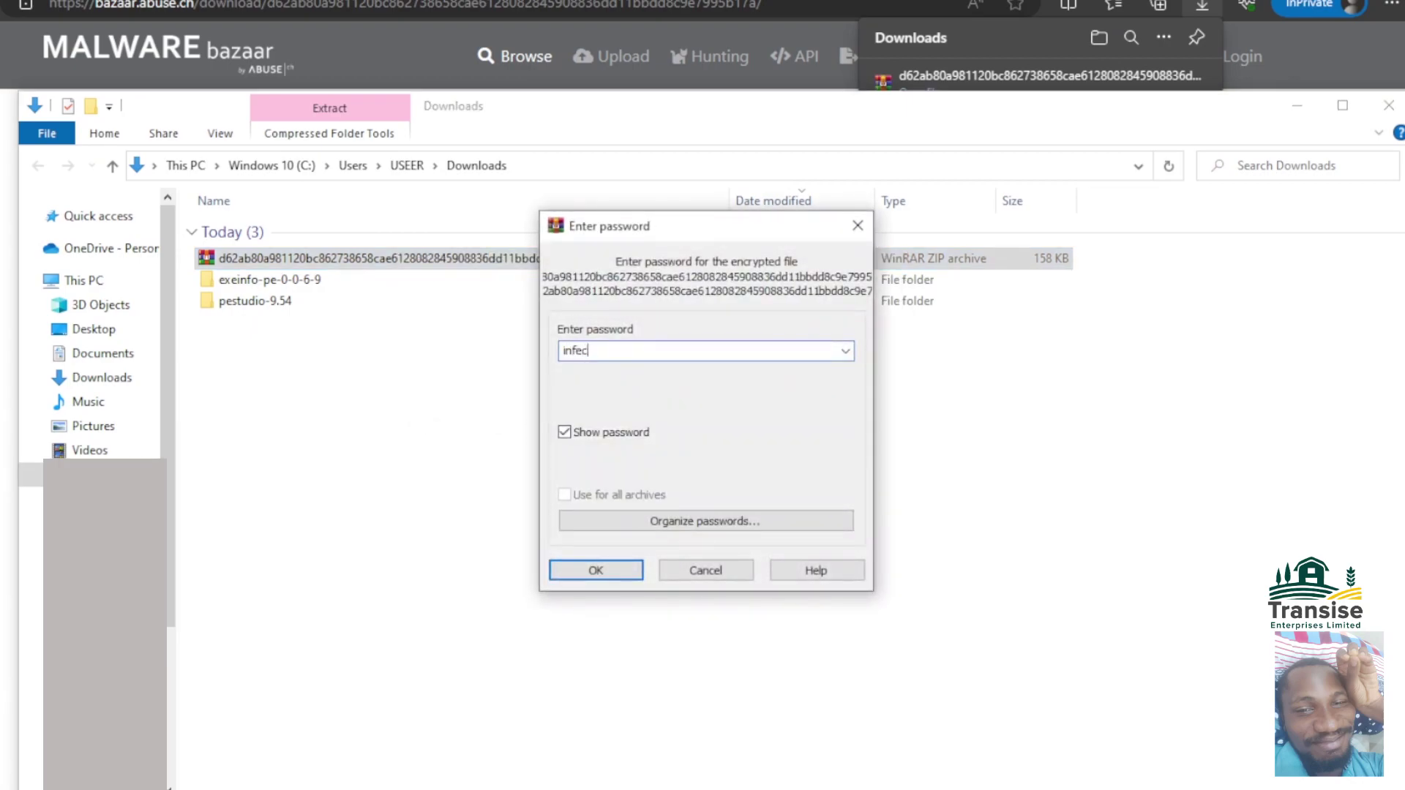
{"action": "type", "text": "infected"}
{"action": "left_click", "coordinate": [615, 570]}
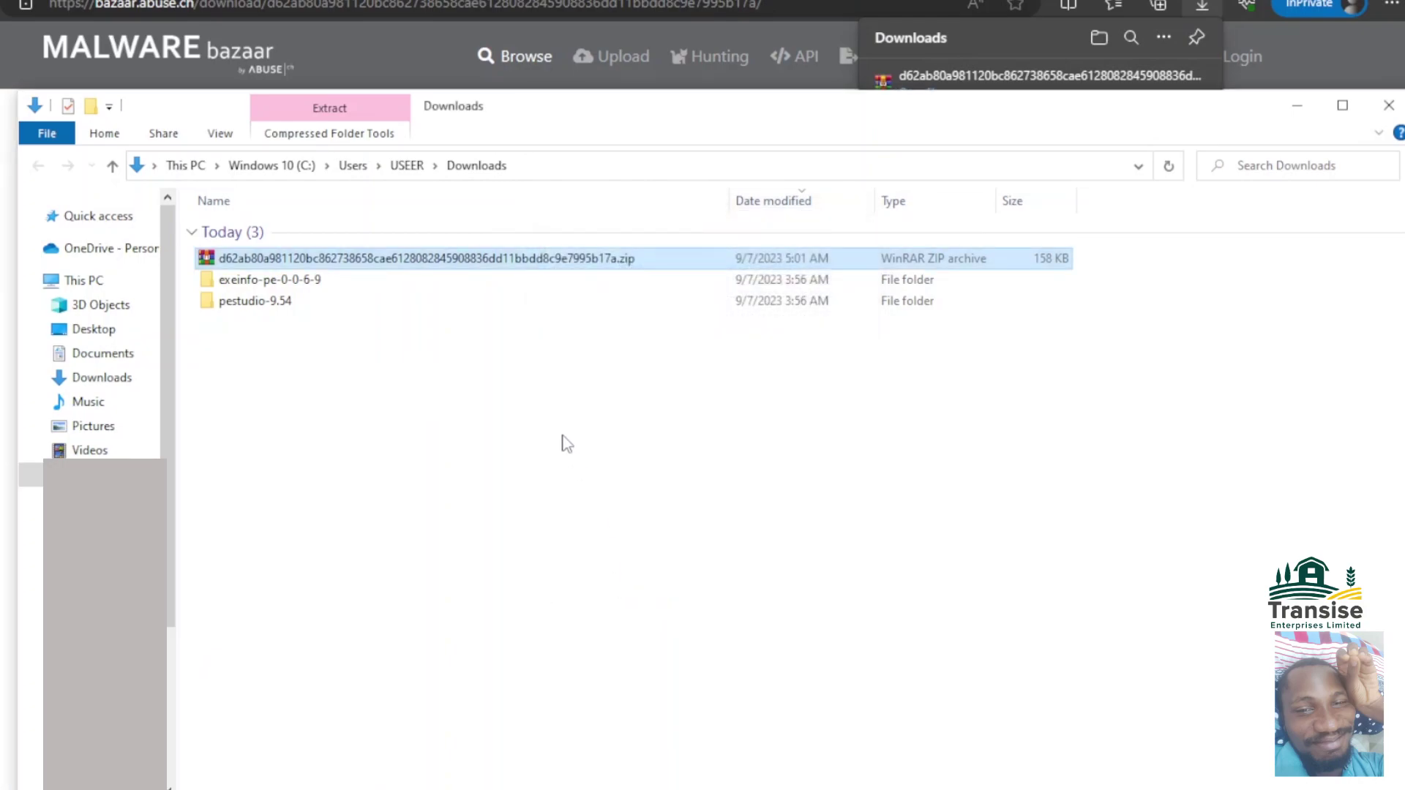
{"action": "left_click", "coordinate": [462, 286]}
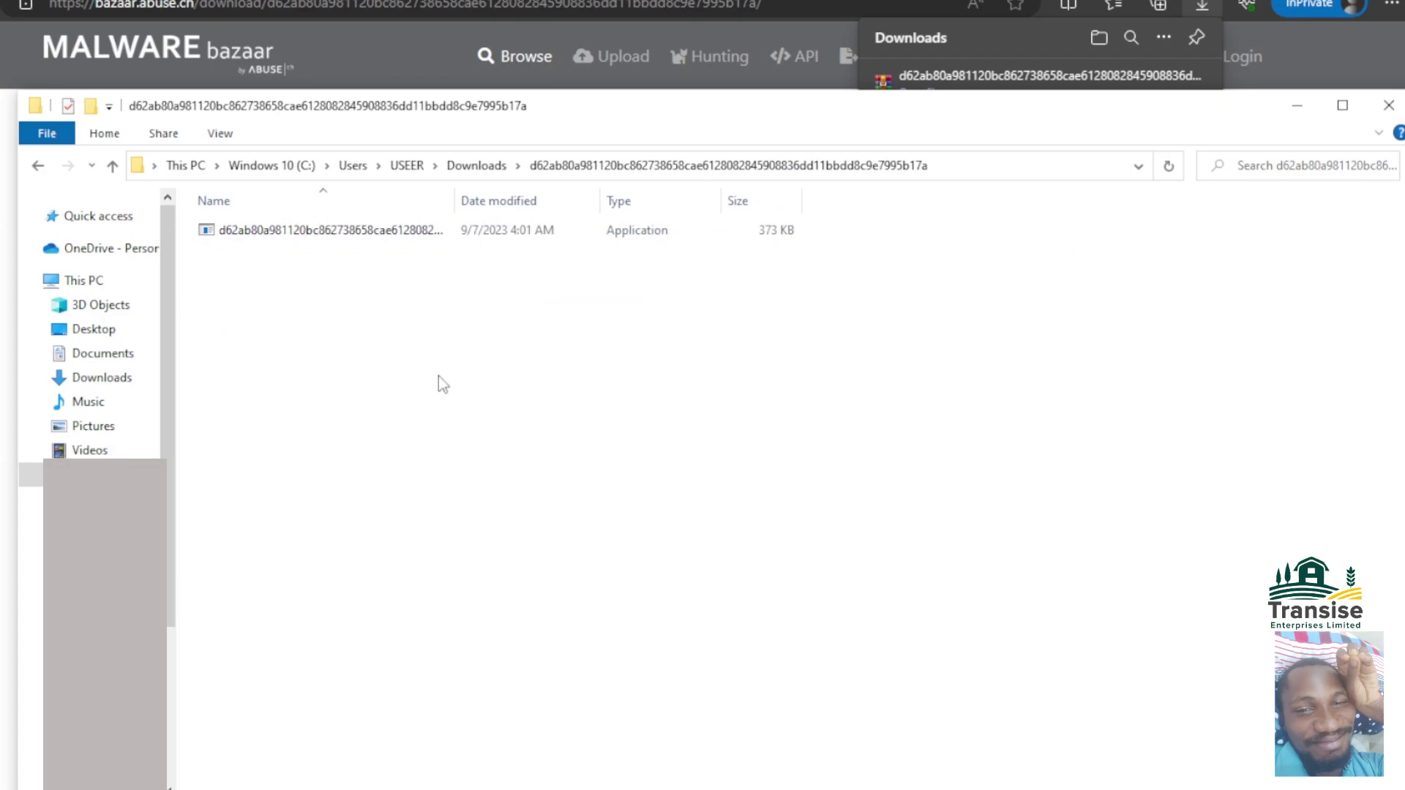
{"action": "right_click", "coordinate": [371, 291]}
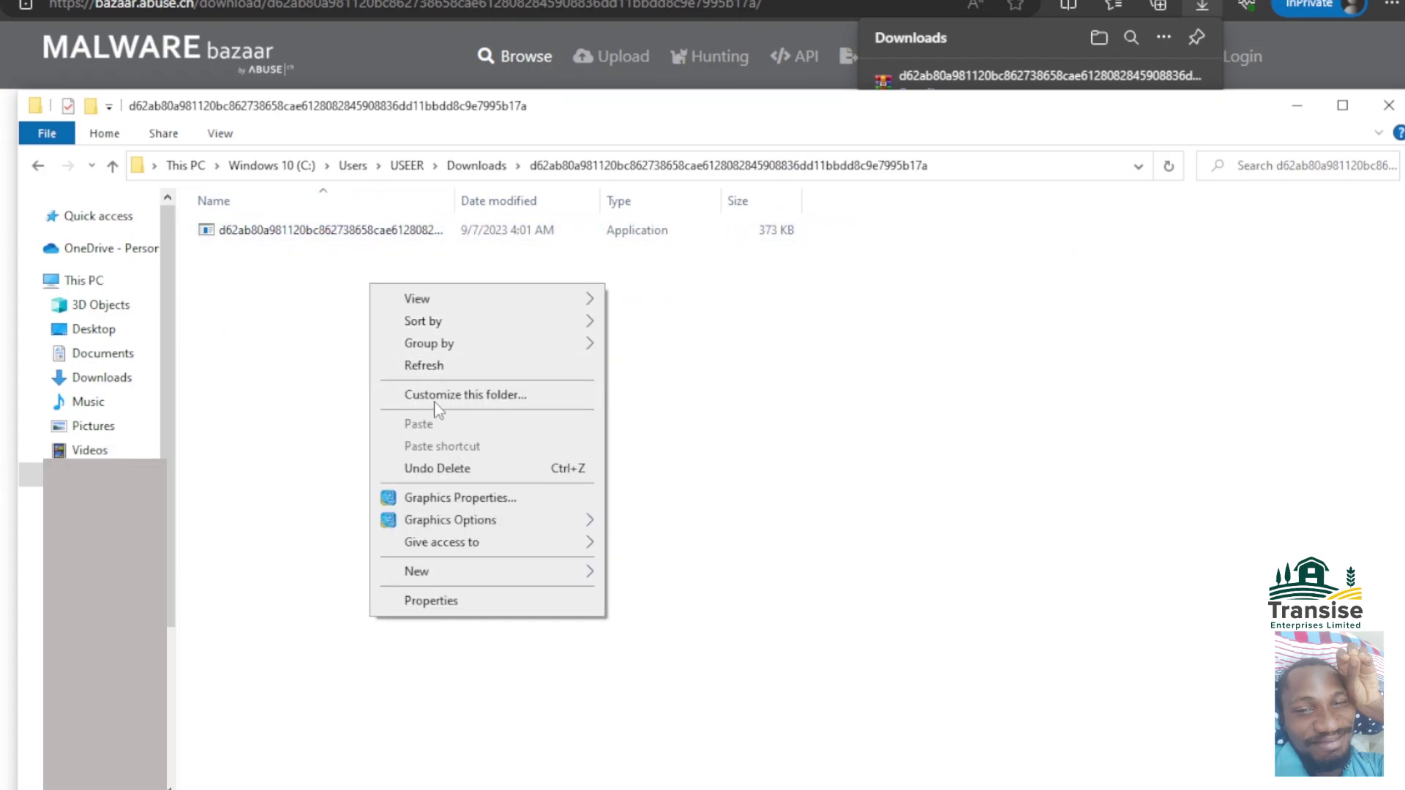
{"action": "left_click", "coordinate": [438, 374]}
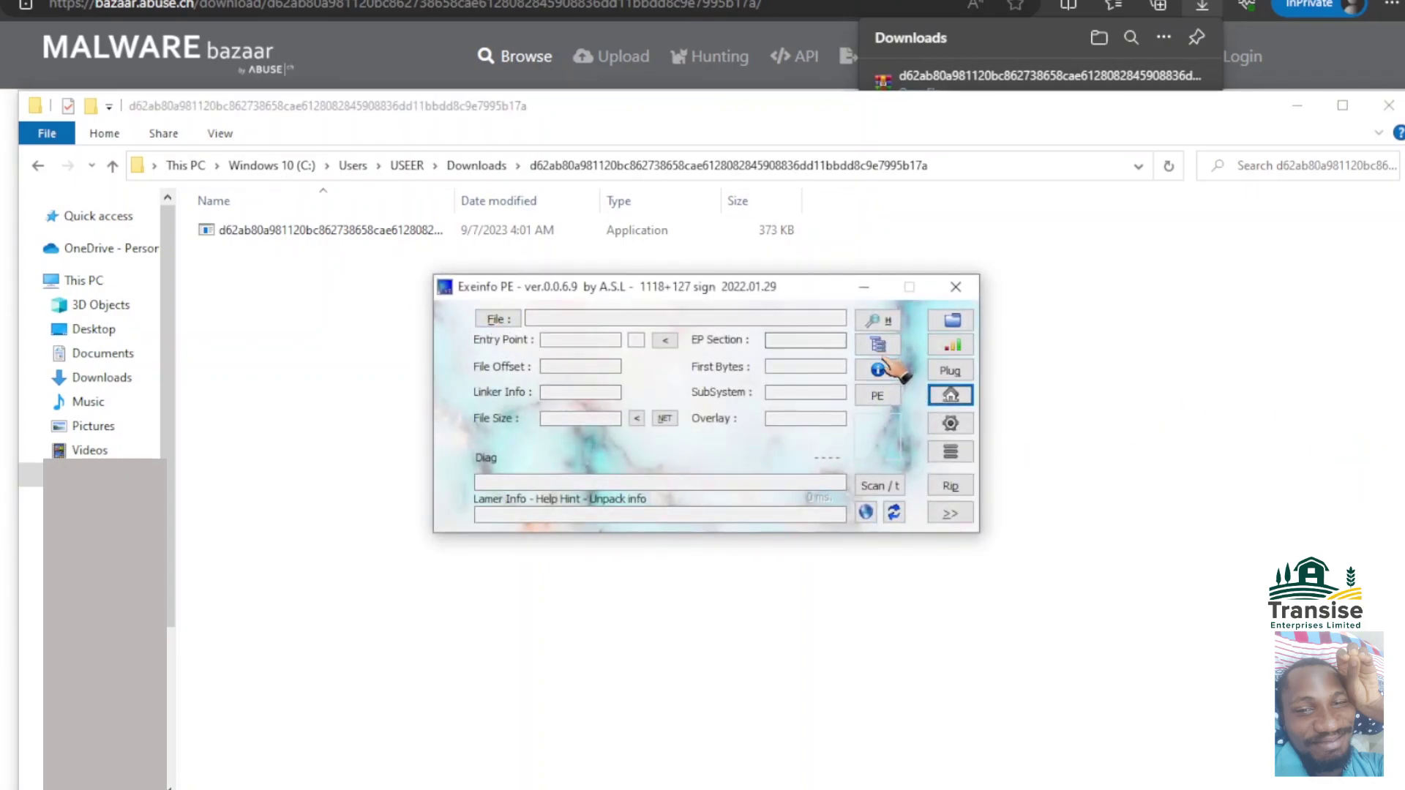
- Load the extracted sample executable in Exeinfo PE to inspect its compiler and header details, and close the tool
{"action": "left_click", "coordinate": [960, 325]}
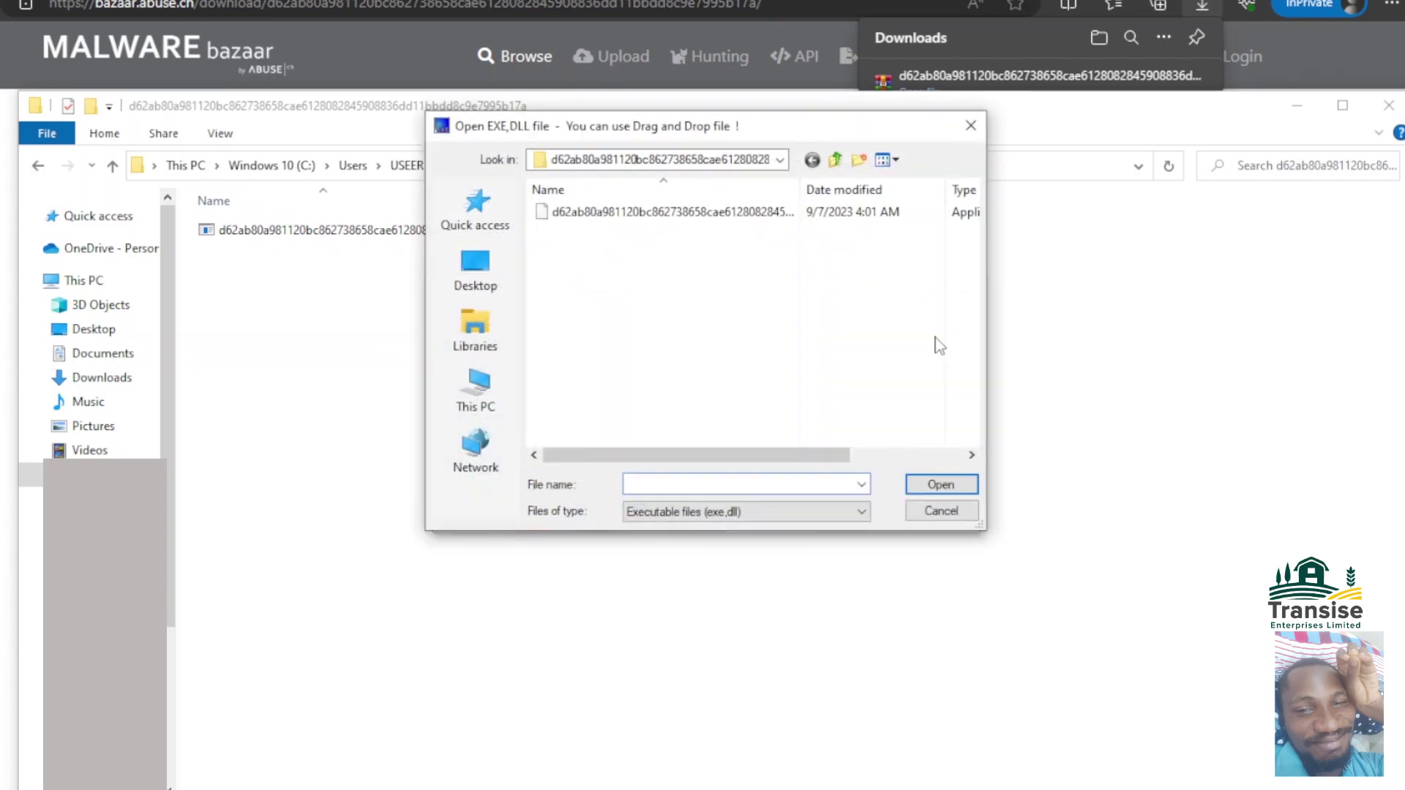
{"action": "left_click", "coordinate": [644, 222]}
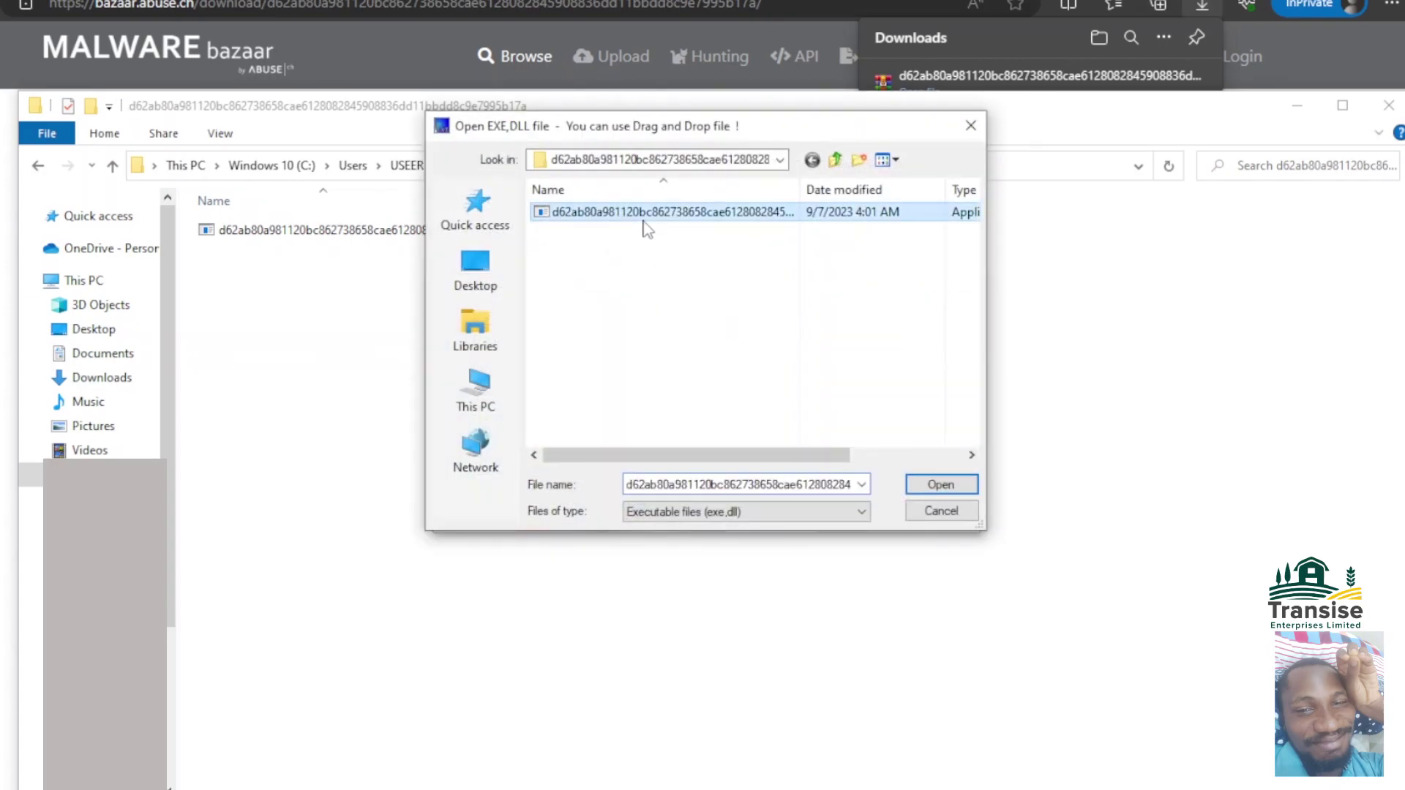
{"action": "left_click", "coordinate": [941, 484]}
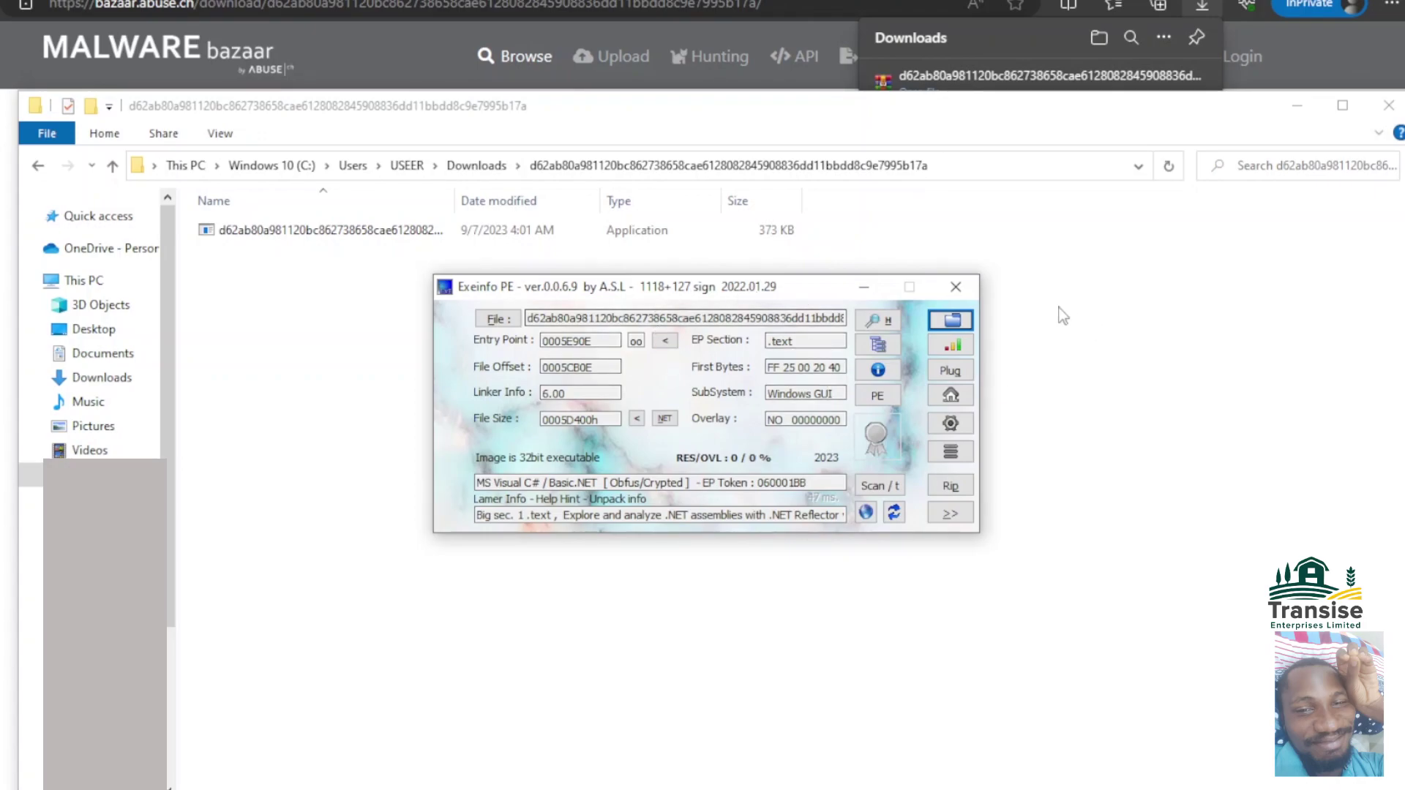
{"action": "left_click", "coordinate": [956, 288]}
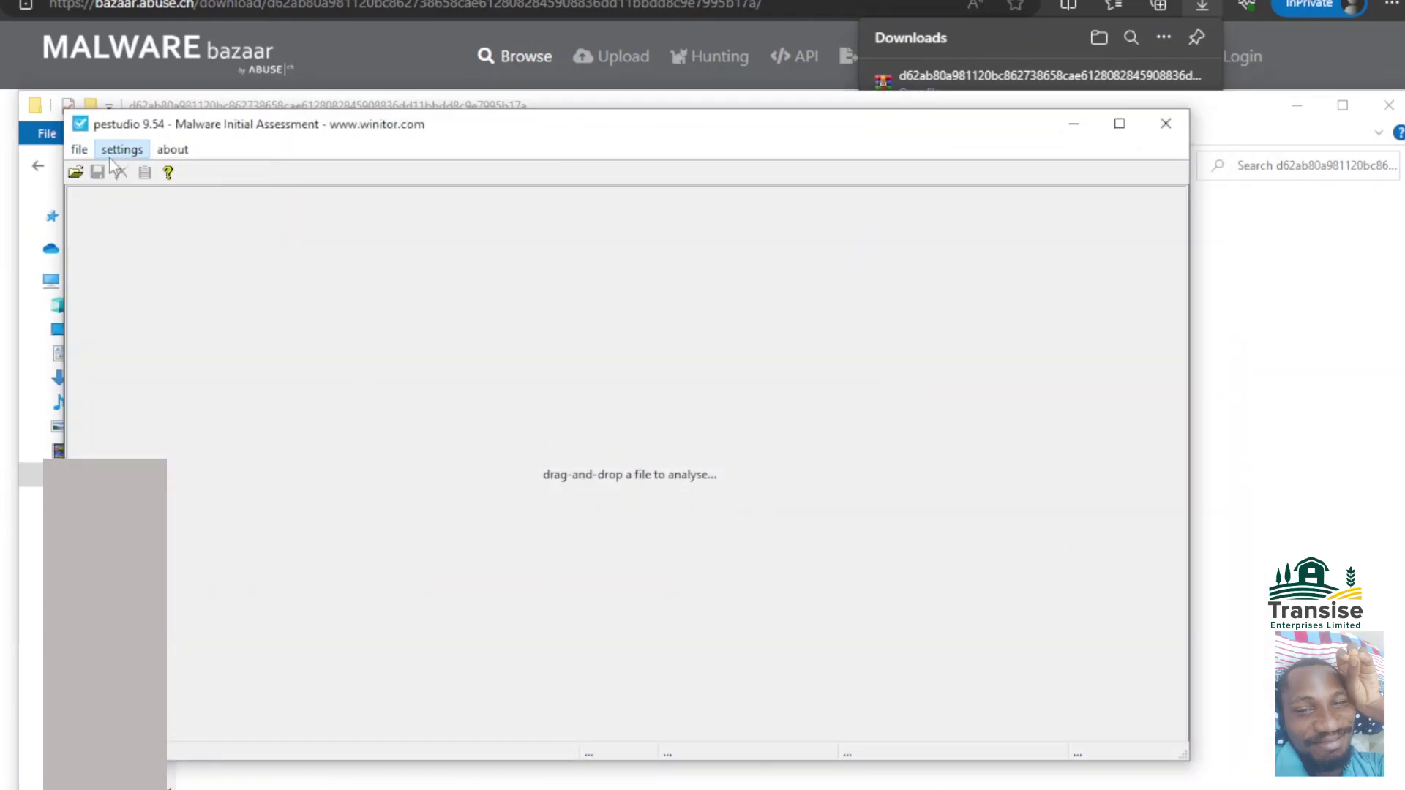
- Switch to pestudio and open the sample executable from its extracted folder in Downloads
{"action": "left_click", "coordinate": [79, 149]}
{"action": "left_click", "coordinate": [101, 175]}
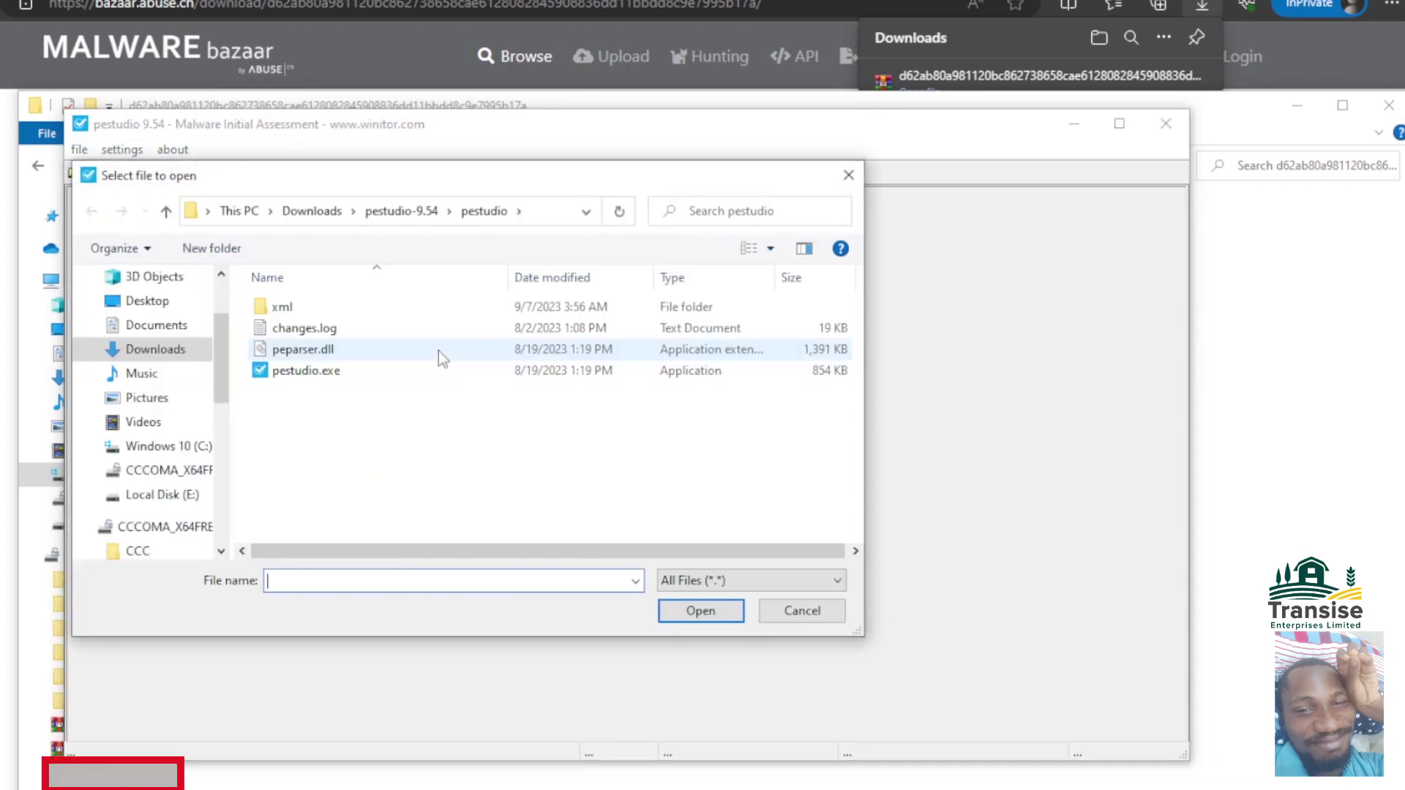
{"action": "left_click", "coordinate": [310, 211]}
{"action": "double_click", "coordinate": [370, 356]}
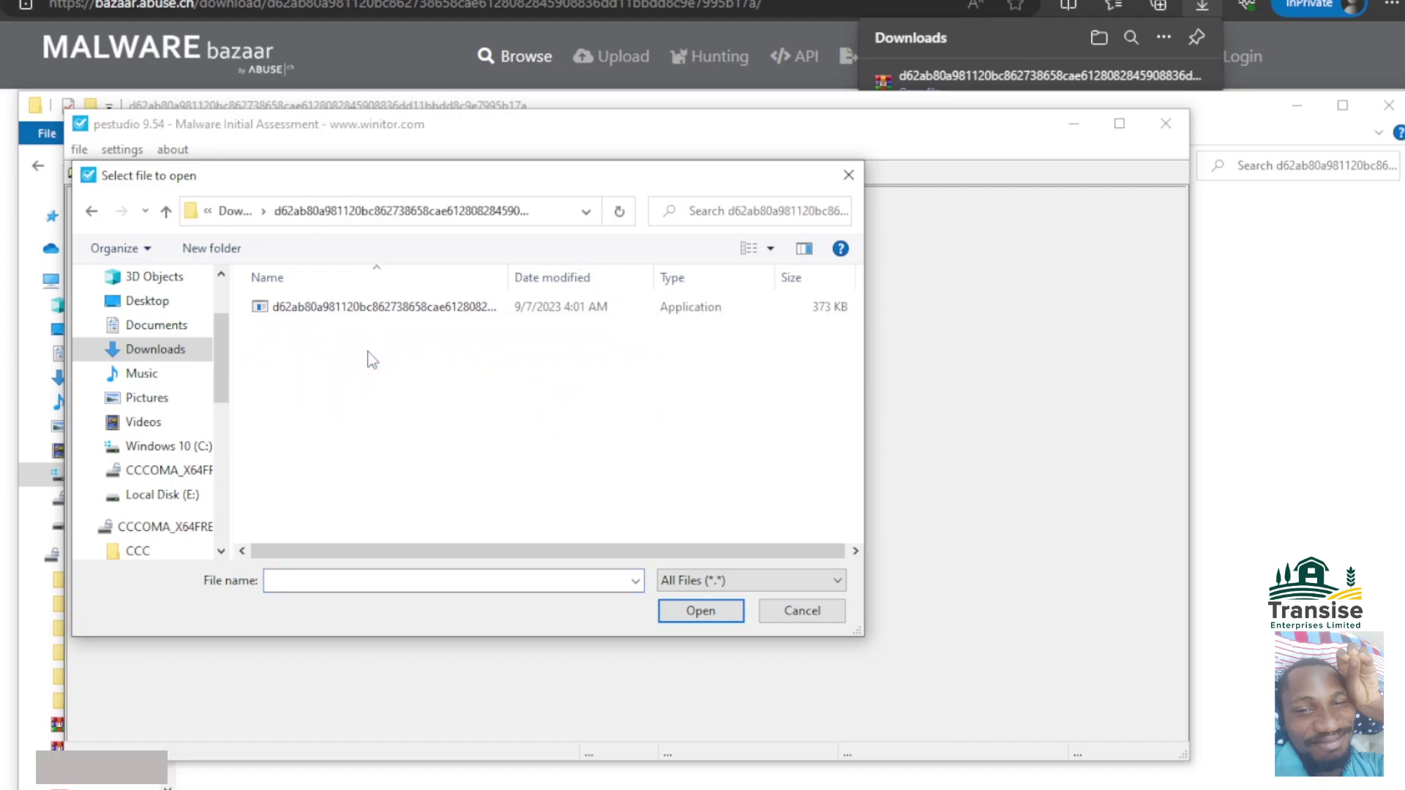
{"action": "left_click", "coordinate": [367, 311]}
{"action": "left_click", "coordinate": [729, 611]}
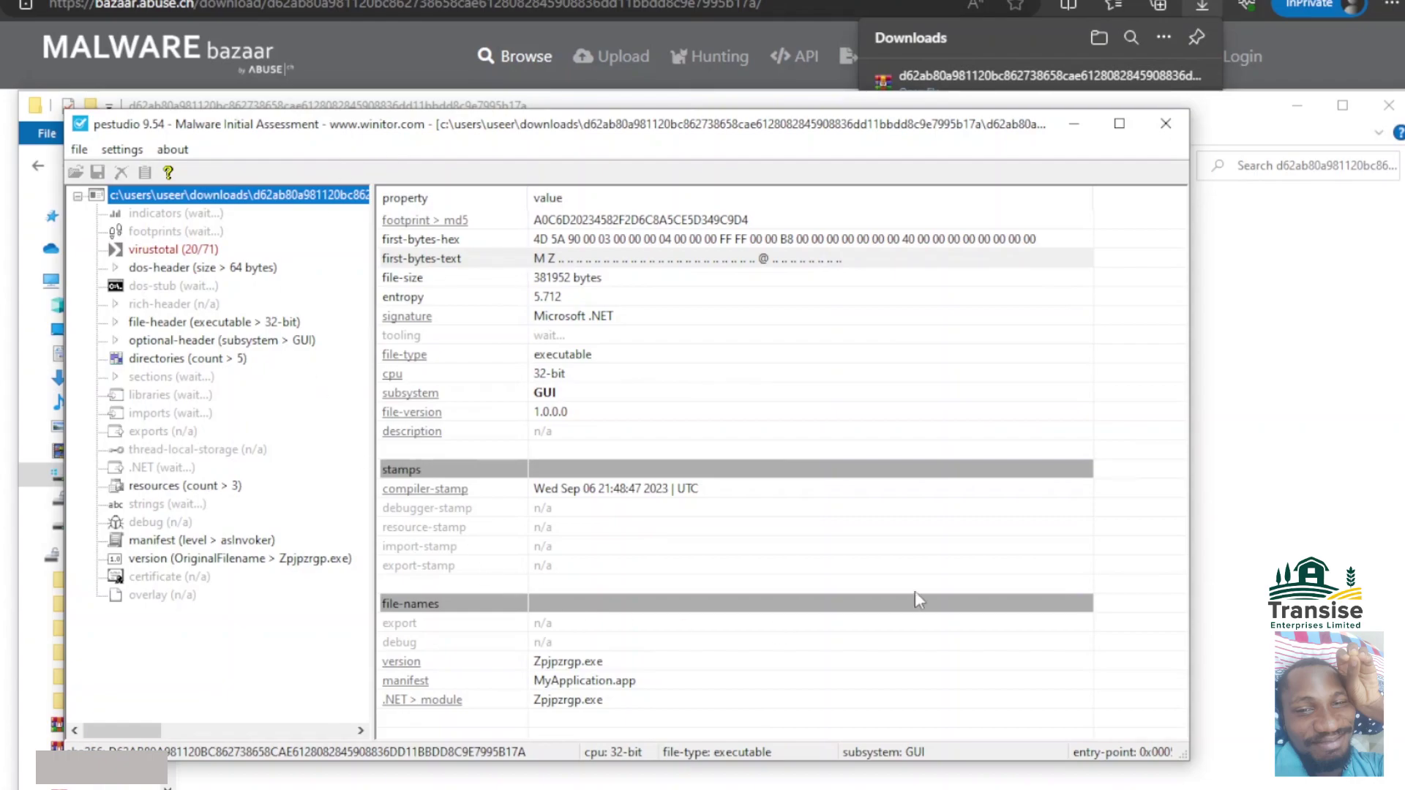
- Review the sample's VirusTotal engine scores in pestudio, and close pestudio and the File Explorer window
{"action": "mouse_move", "coordinate": [165, 728]}
{"action": "left_mouse_down"}
{"action": "mouse_move", "coordinate": [186, 726]}
{"action": "mouse_move", "coordinate": [150, 727]}
{"action": "left_mouse_up"}
{"action": "left_click", "coordinate": [201, 250]}
{"action": "left_click_drag", "start_coordinate": [1177, 229], "coordinate": [1184, 198]}
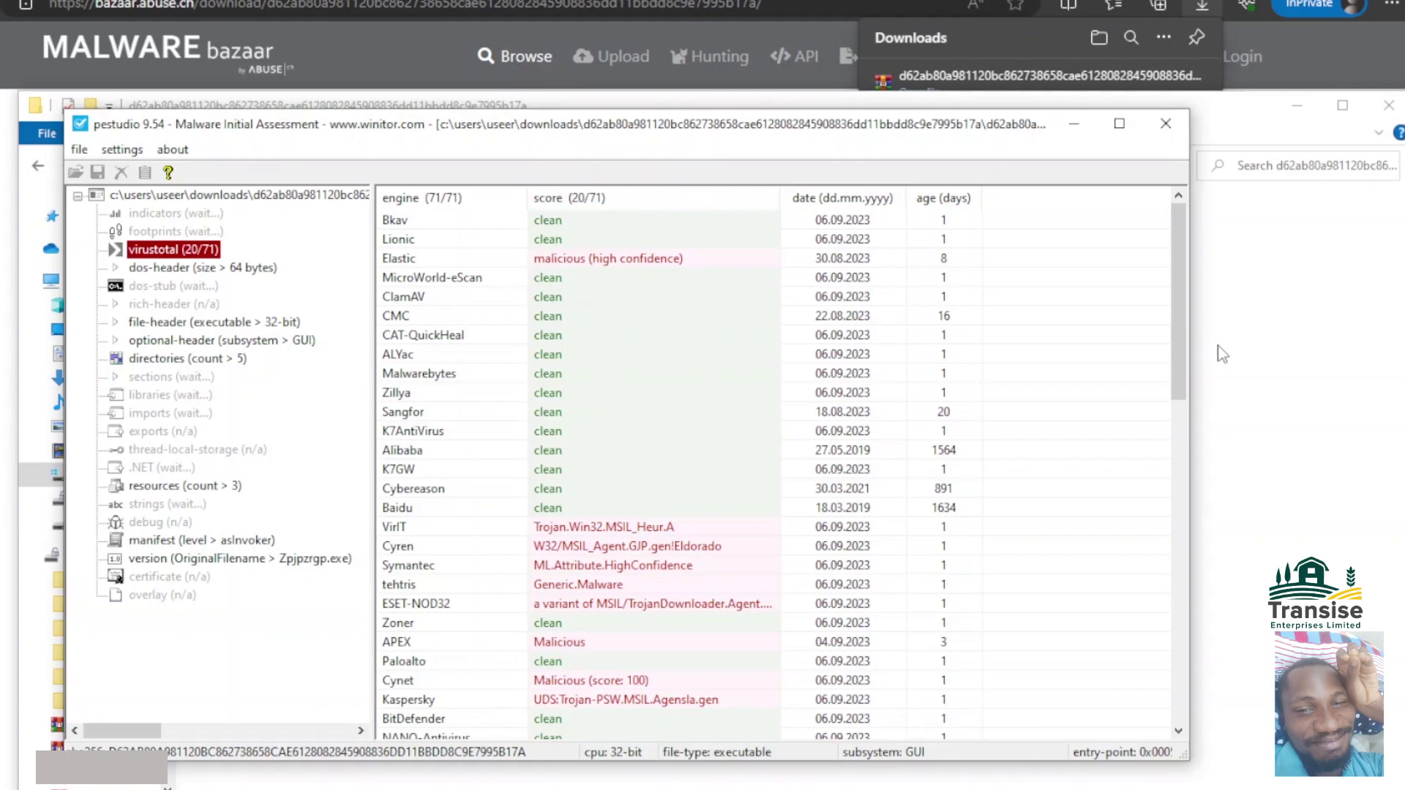
{"action": "left_click_drag", "start_coordinate": [1181, 317], "coordinate": [1171, 278]}
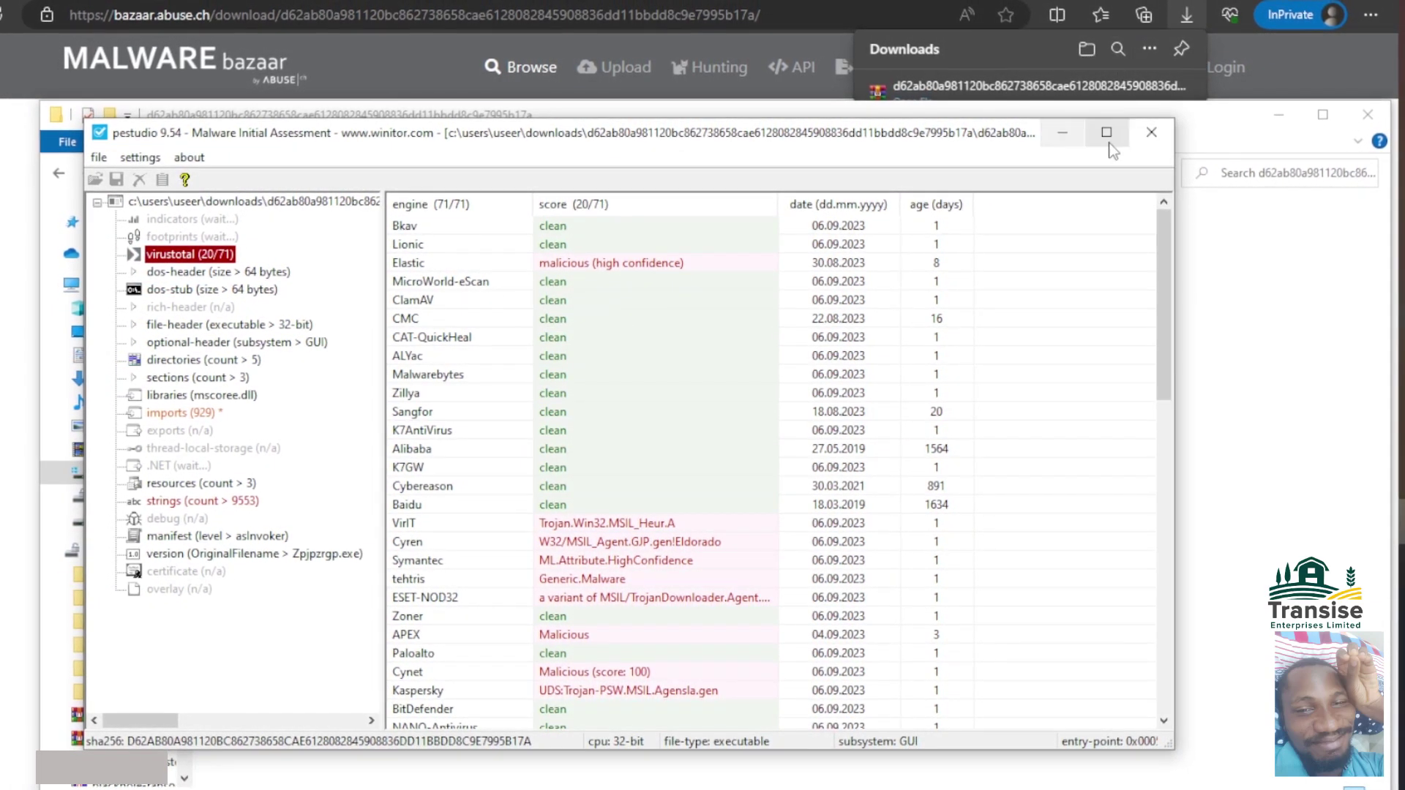
{"action": "left_click", "coordinate": [1149, 139]}
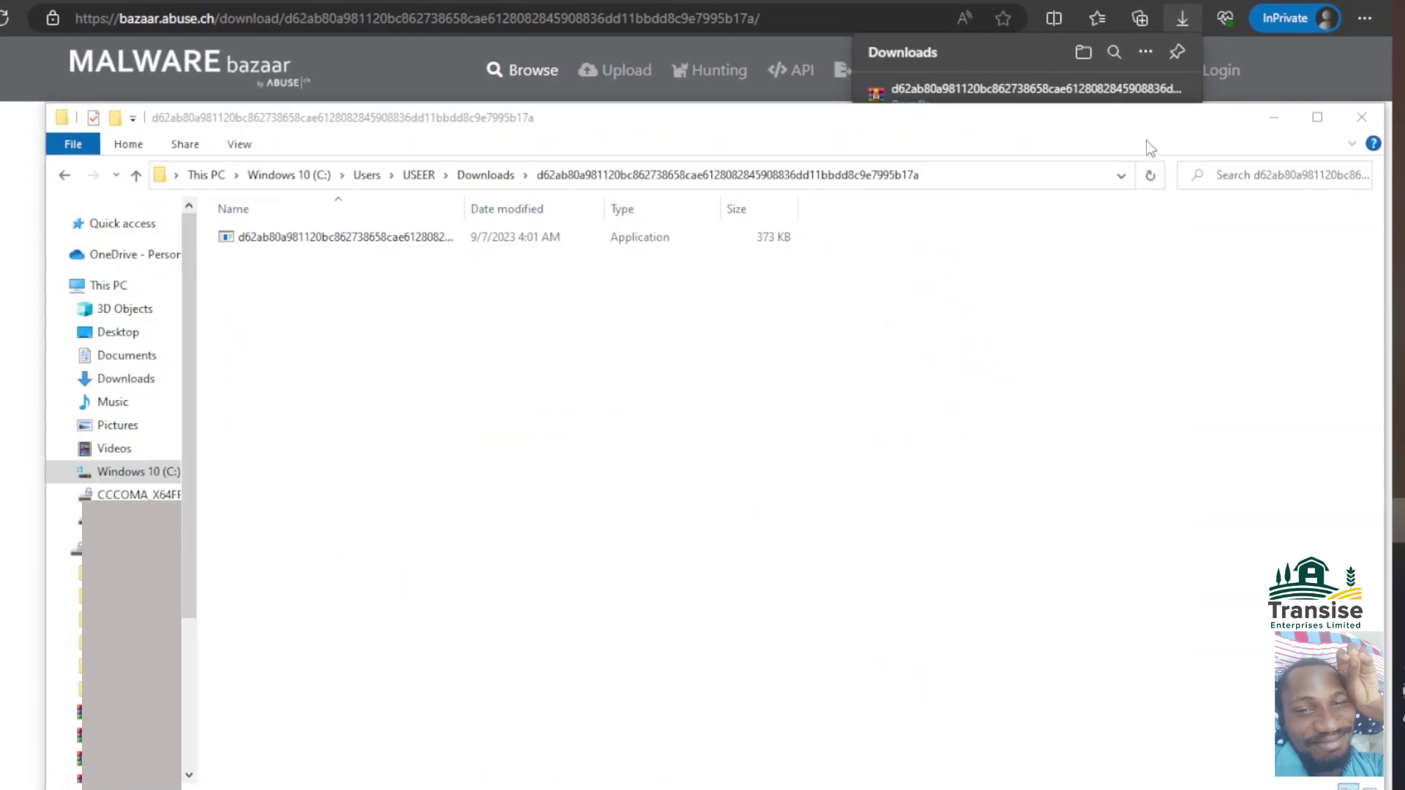
{"action": "left_click", "coordinate": [1359, 118]}
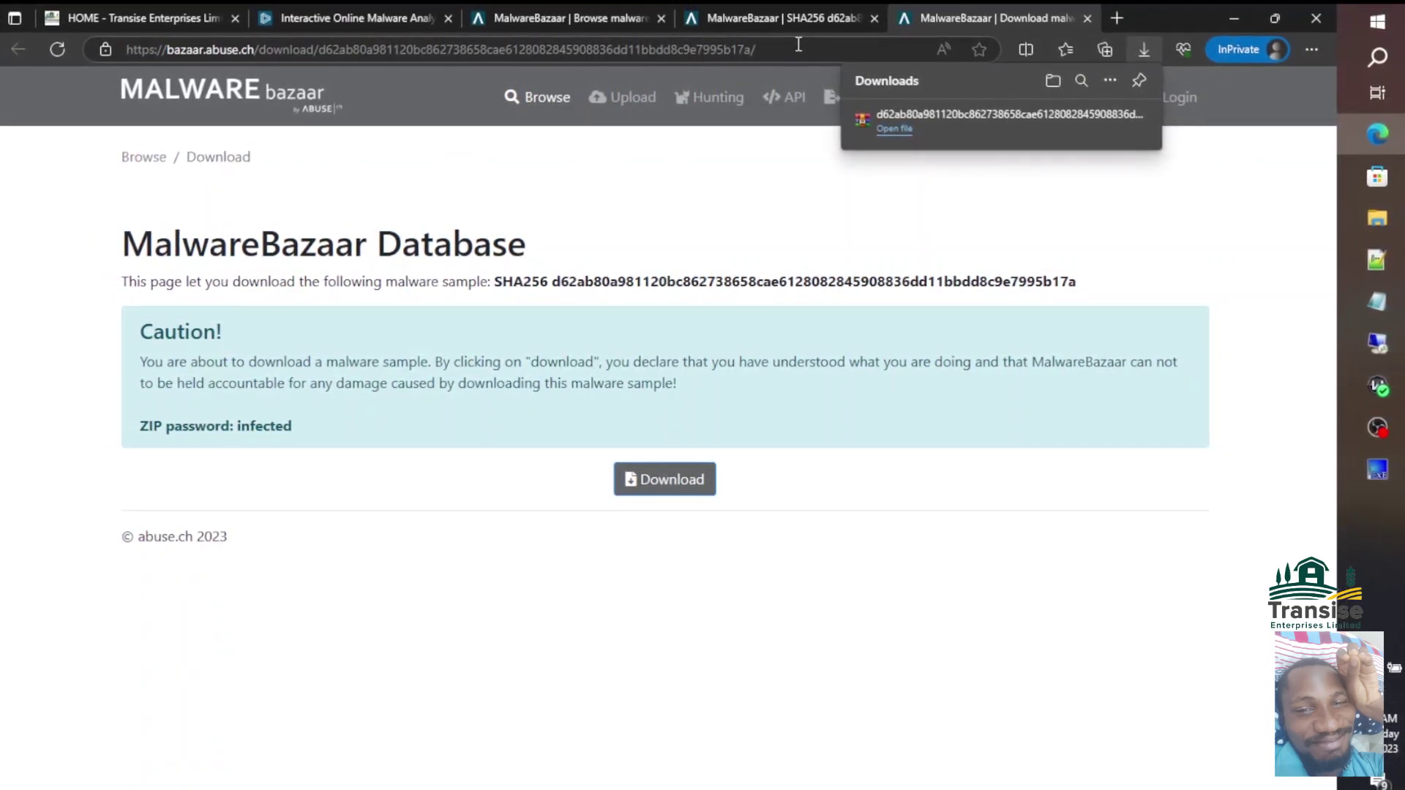
- Open app.any.run in a new browser tab
{"action": "left_click", "coordinate": [1113, 19]}
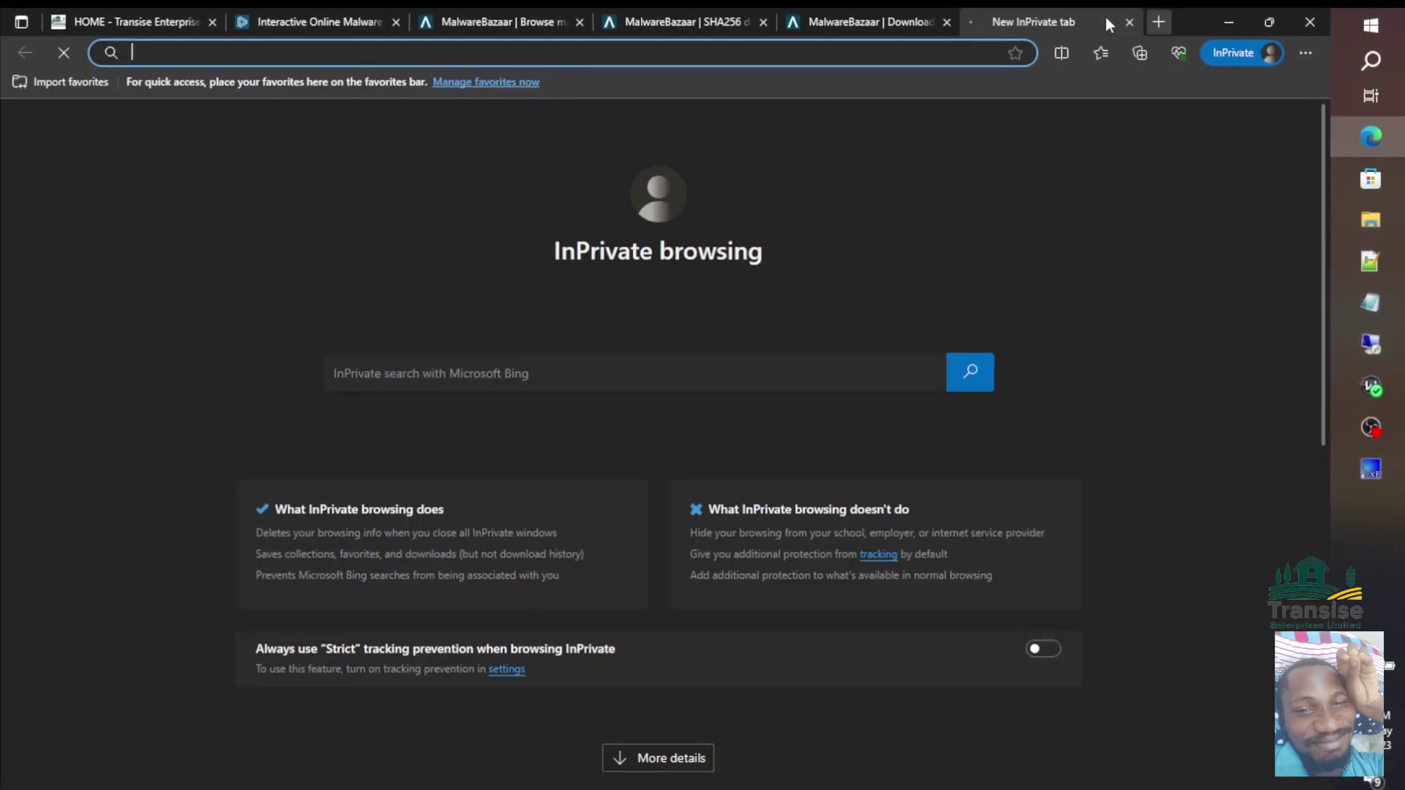
{"action": "type", "text": "app"}
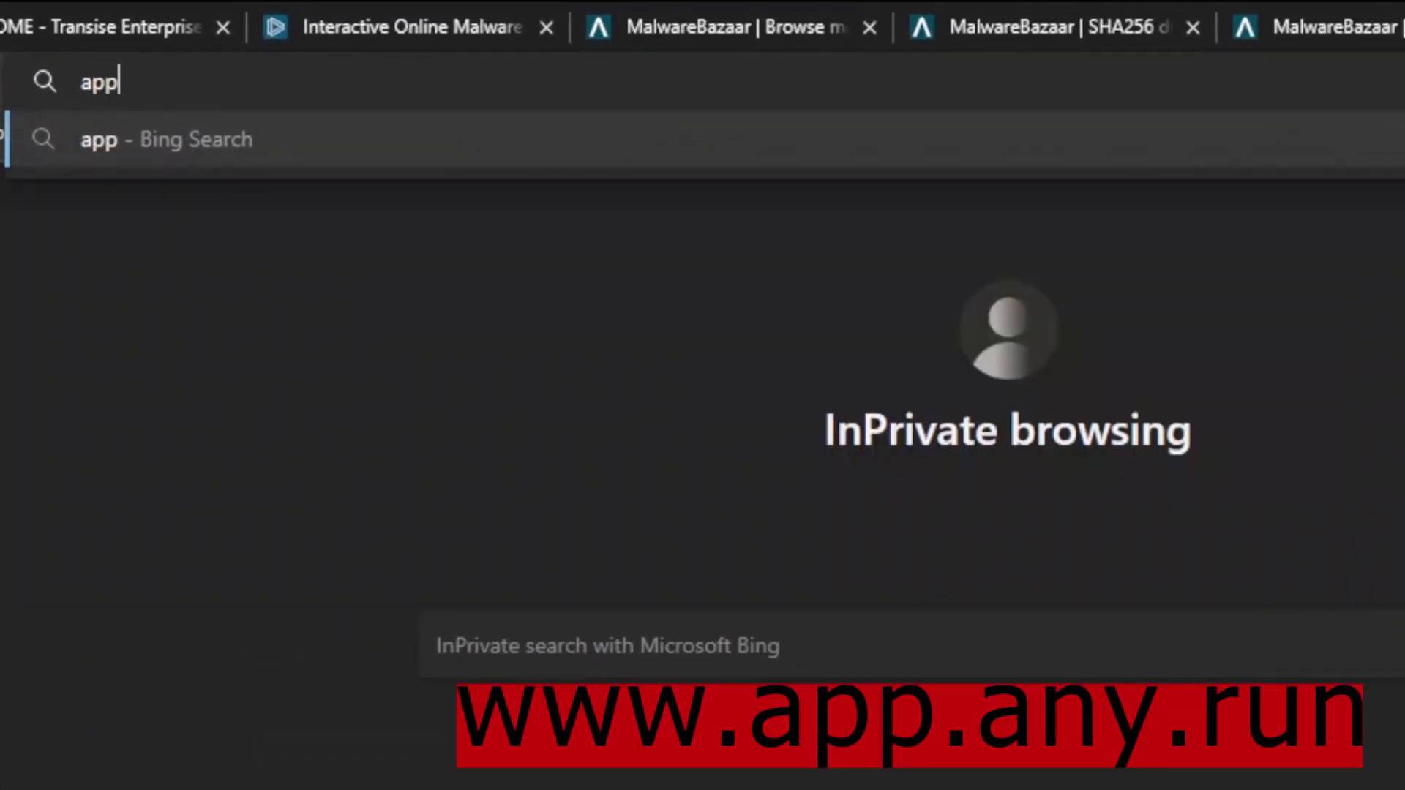
{"action": "type", "text": ".any.run"}
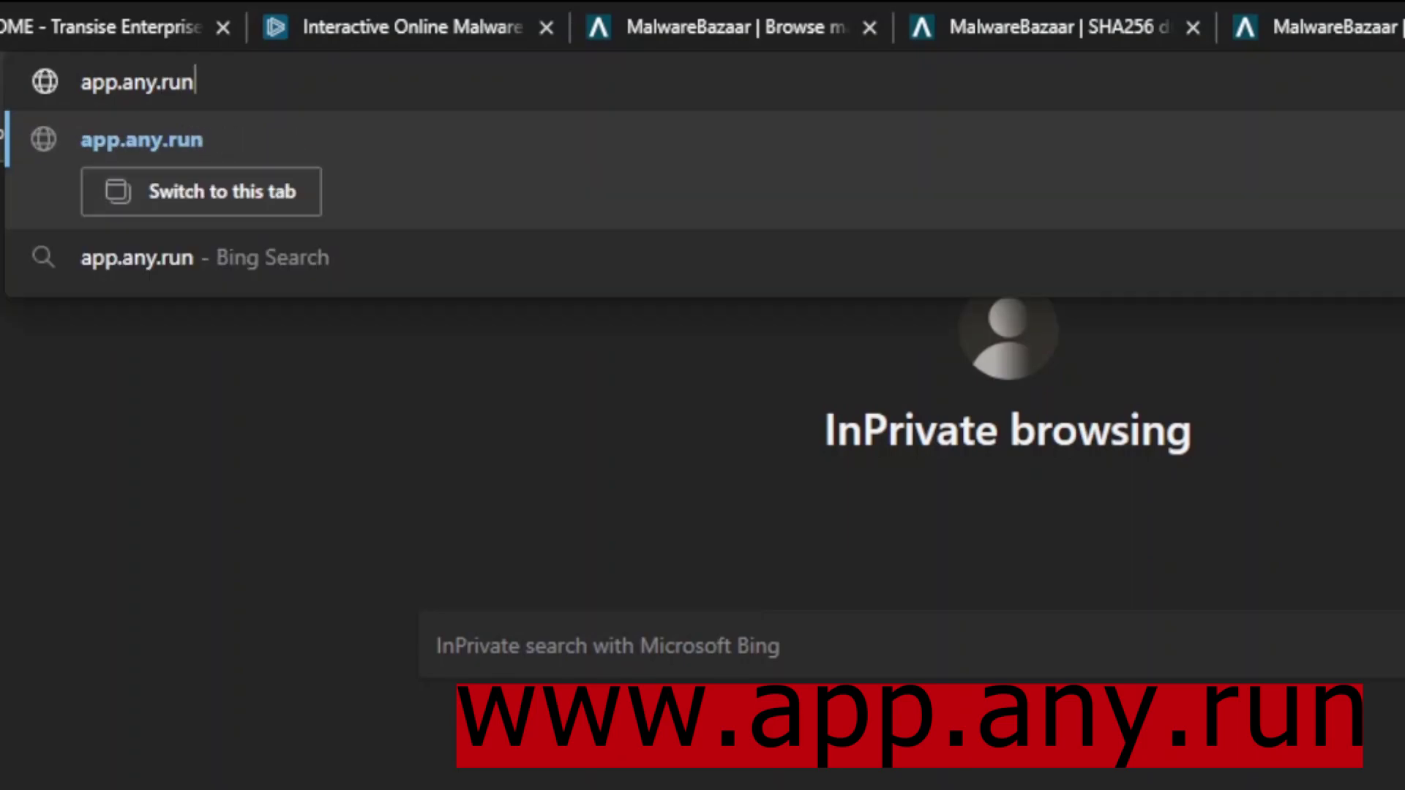
{"action": "key", "text": "Return"}
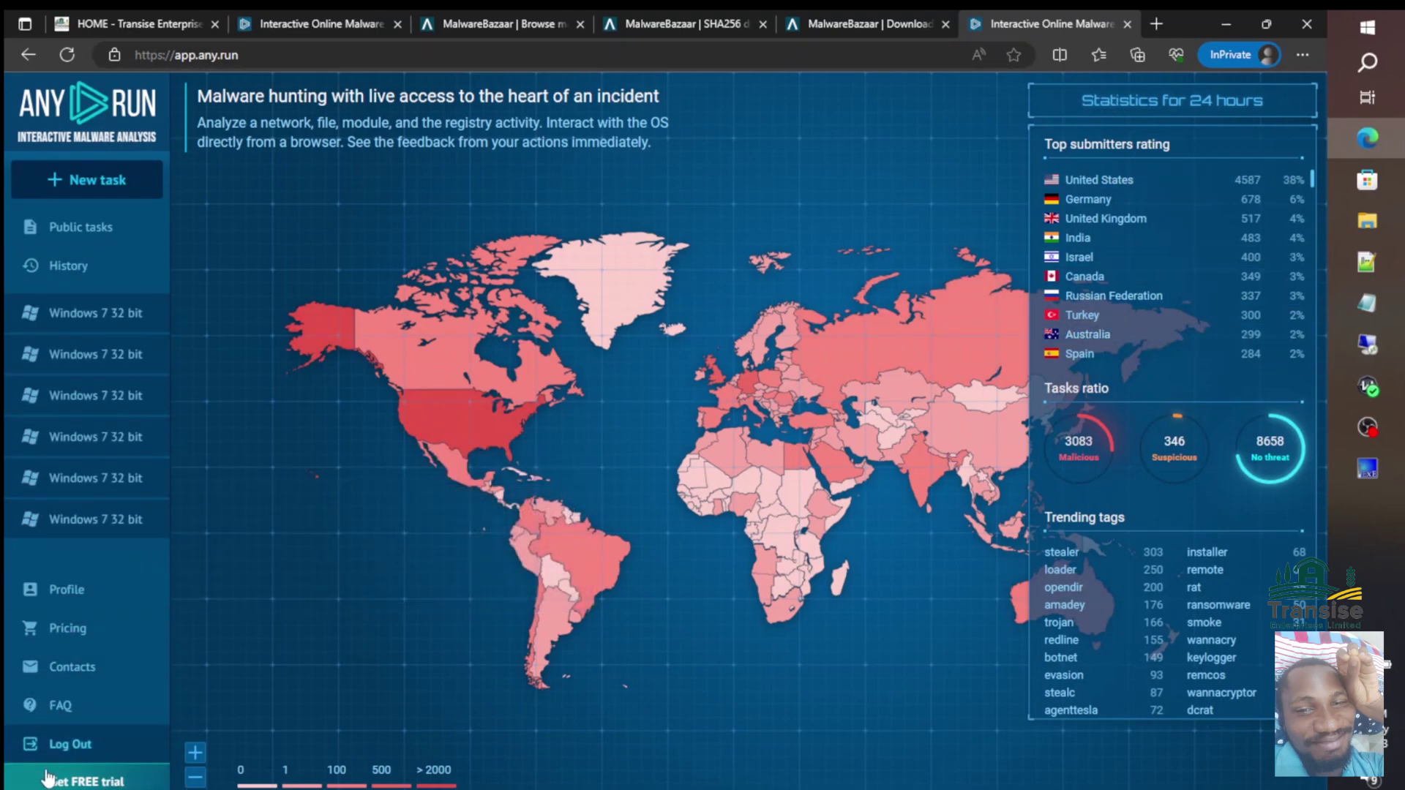
{"action": "mouse_move", "coordinate": [60, 523]}
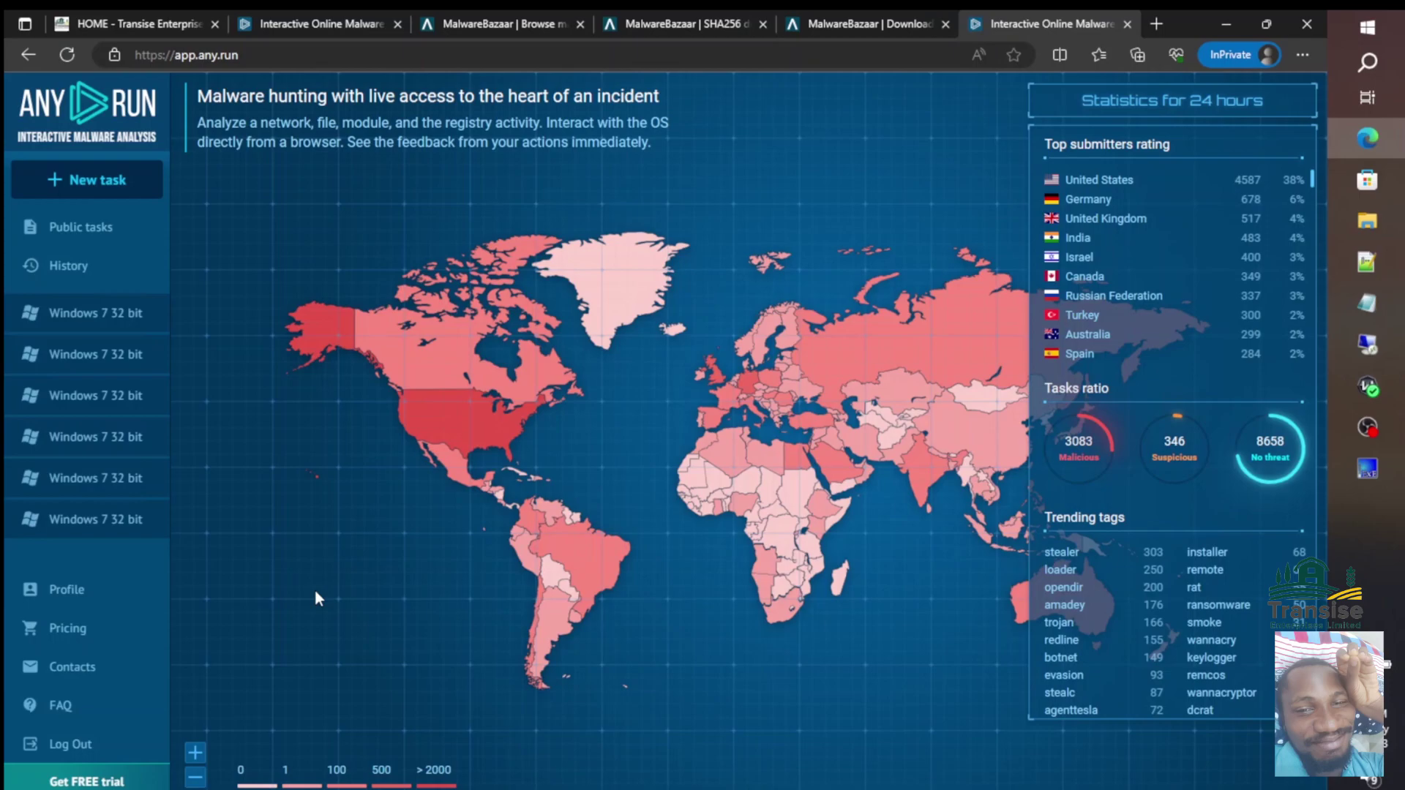
- Create a new ANY.RUN task and attach the sample executable from its extracted folder in Downloads
{"action": "left_click", "coordinate": [93, 186]}
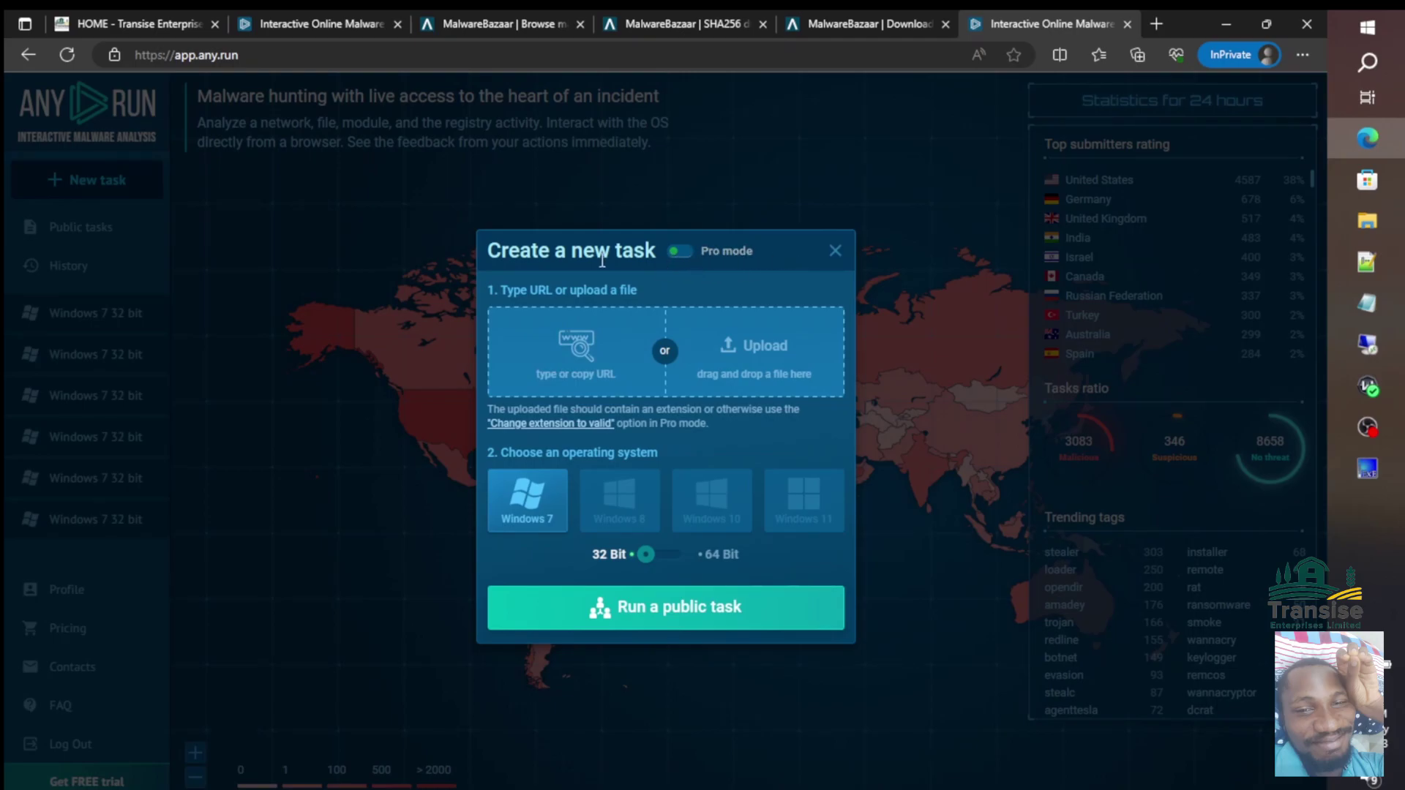
{"action": "mouse_move", "coordinate": [623, 497]}
{"action": "mouse_move", "coordinate": [674, 556]}
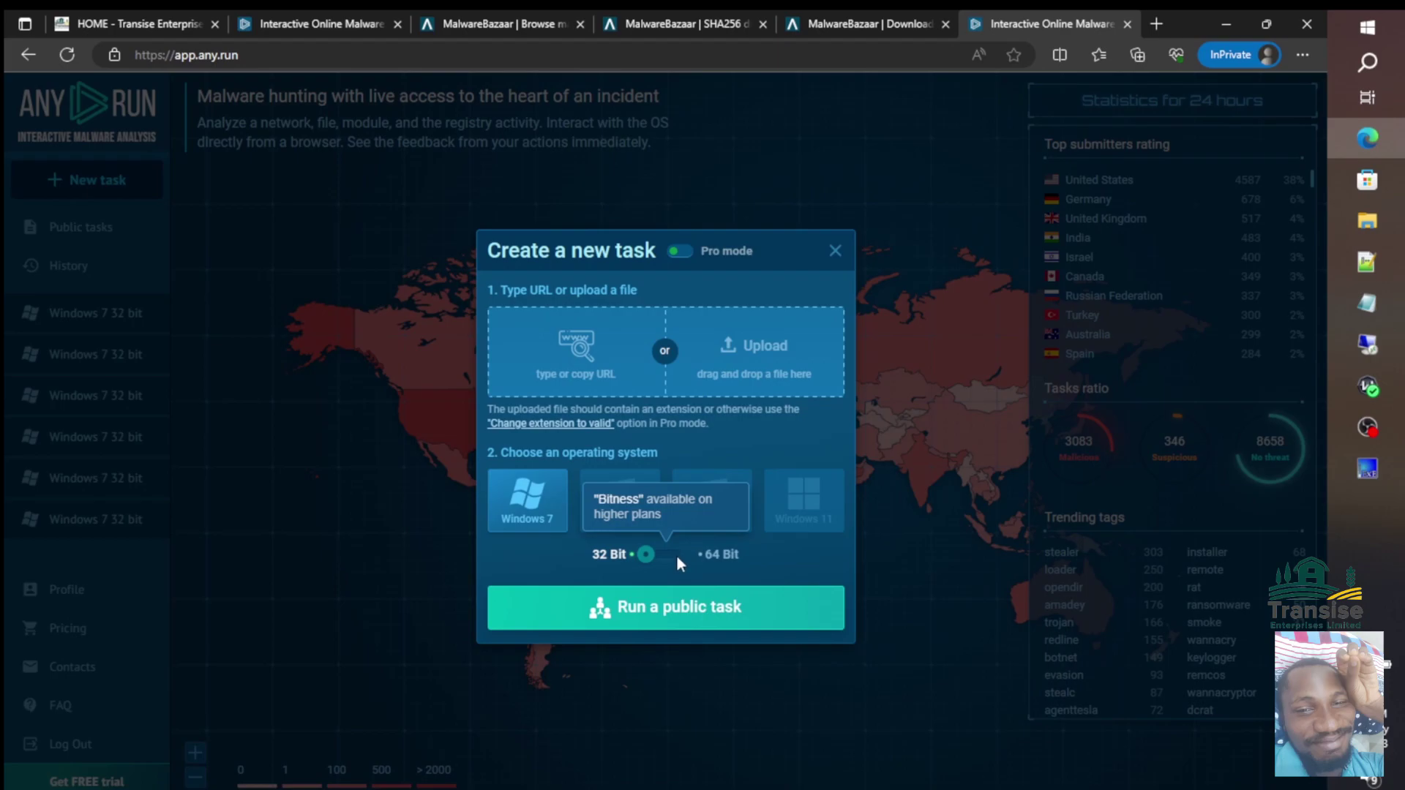
{"action": "mouse_move", "coordinate": [612, 467]}
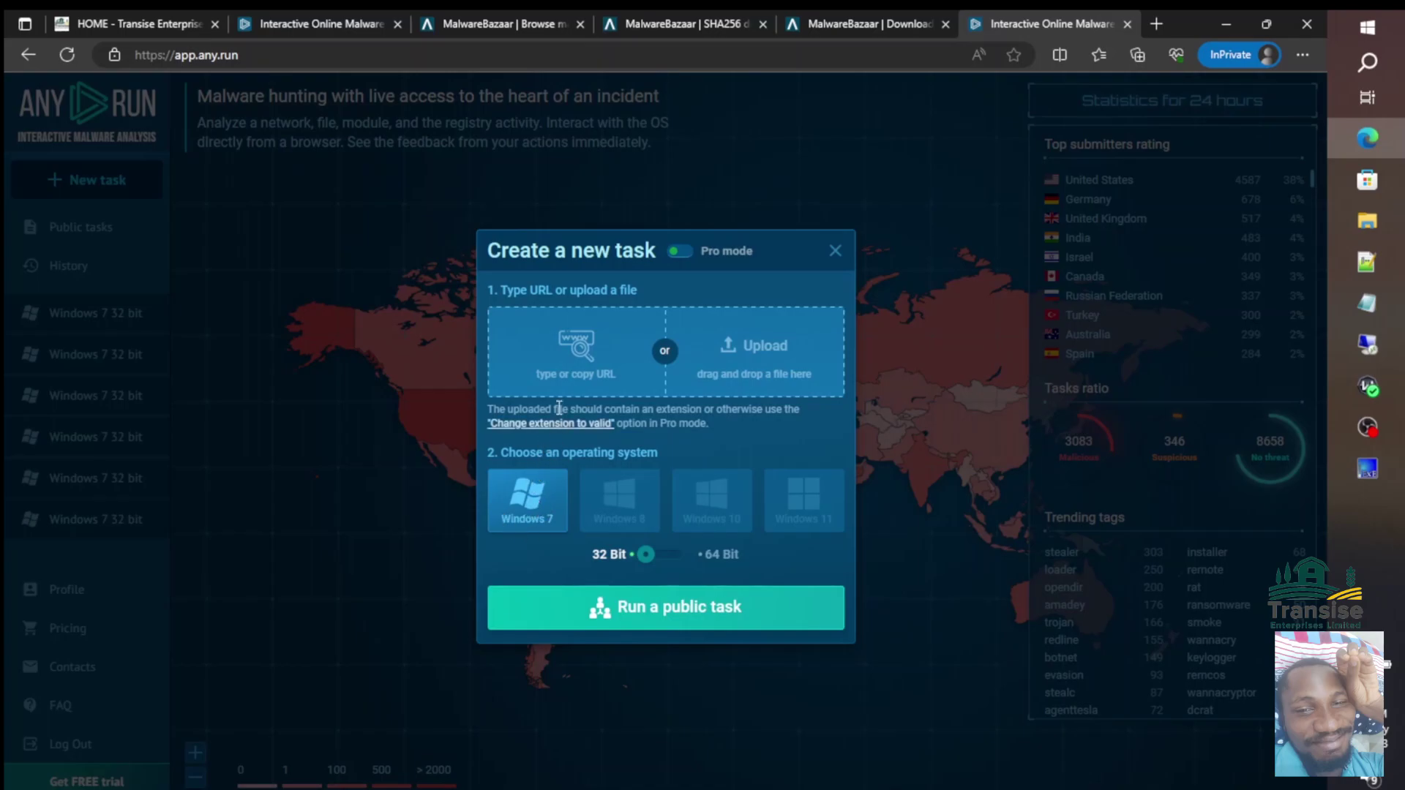
{"action": "left_click", "coordinate": [774, 368]}
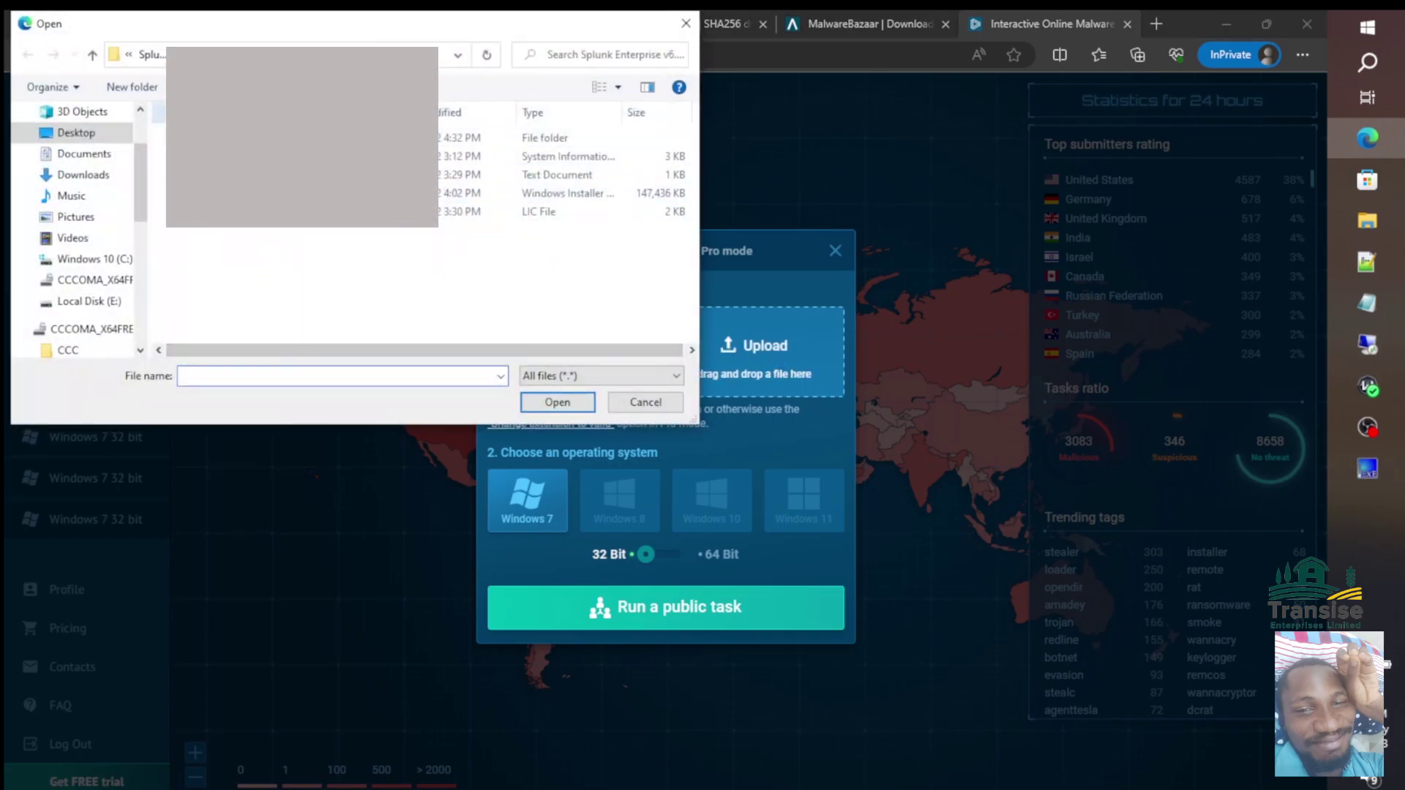
{"action": "left_click", "coordinate": [81, 175]}
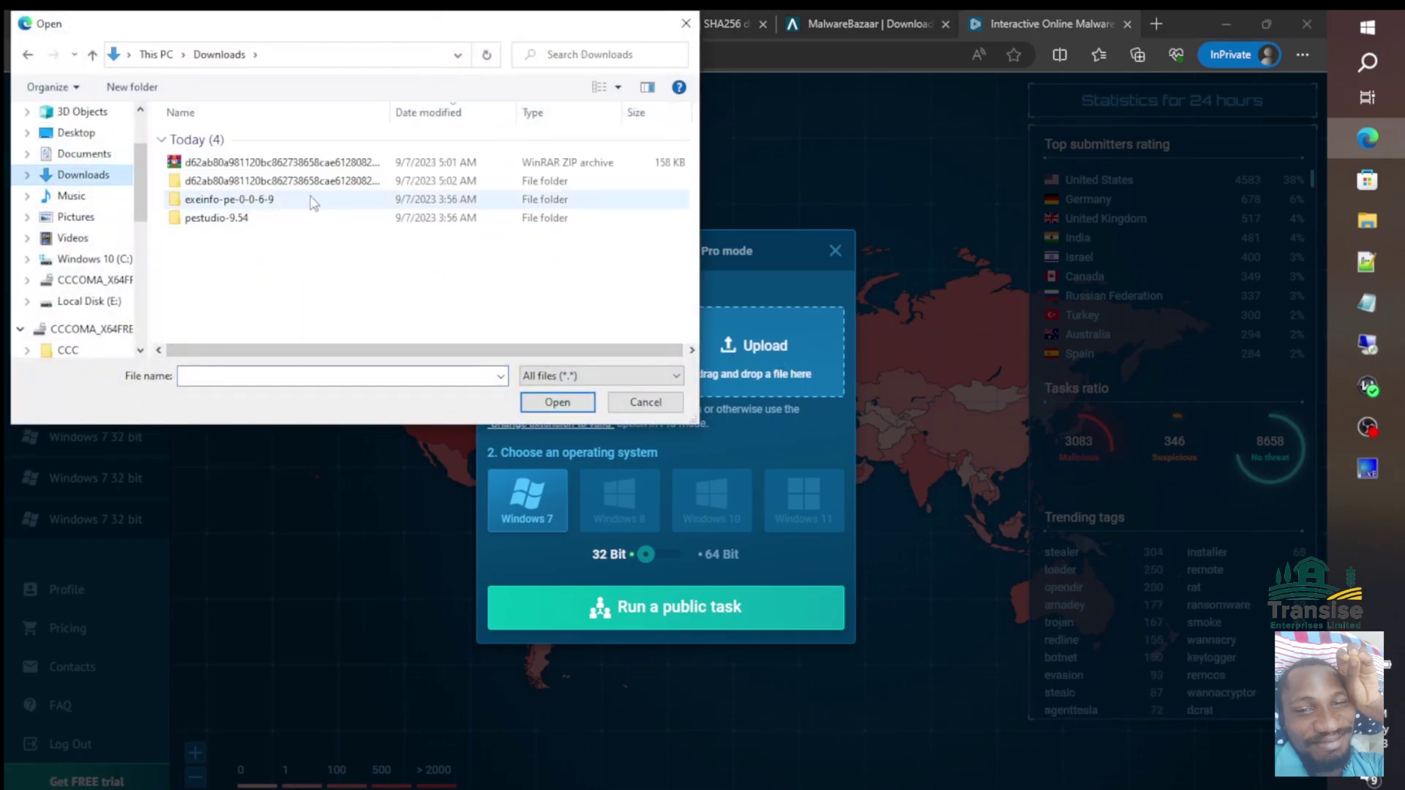
{"action": "double_click", "coordinate": [308, 187]}
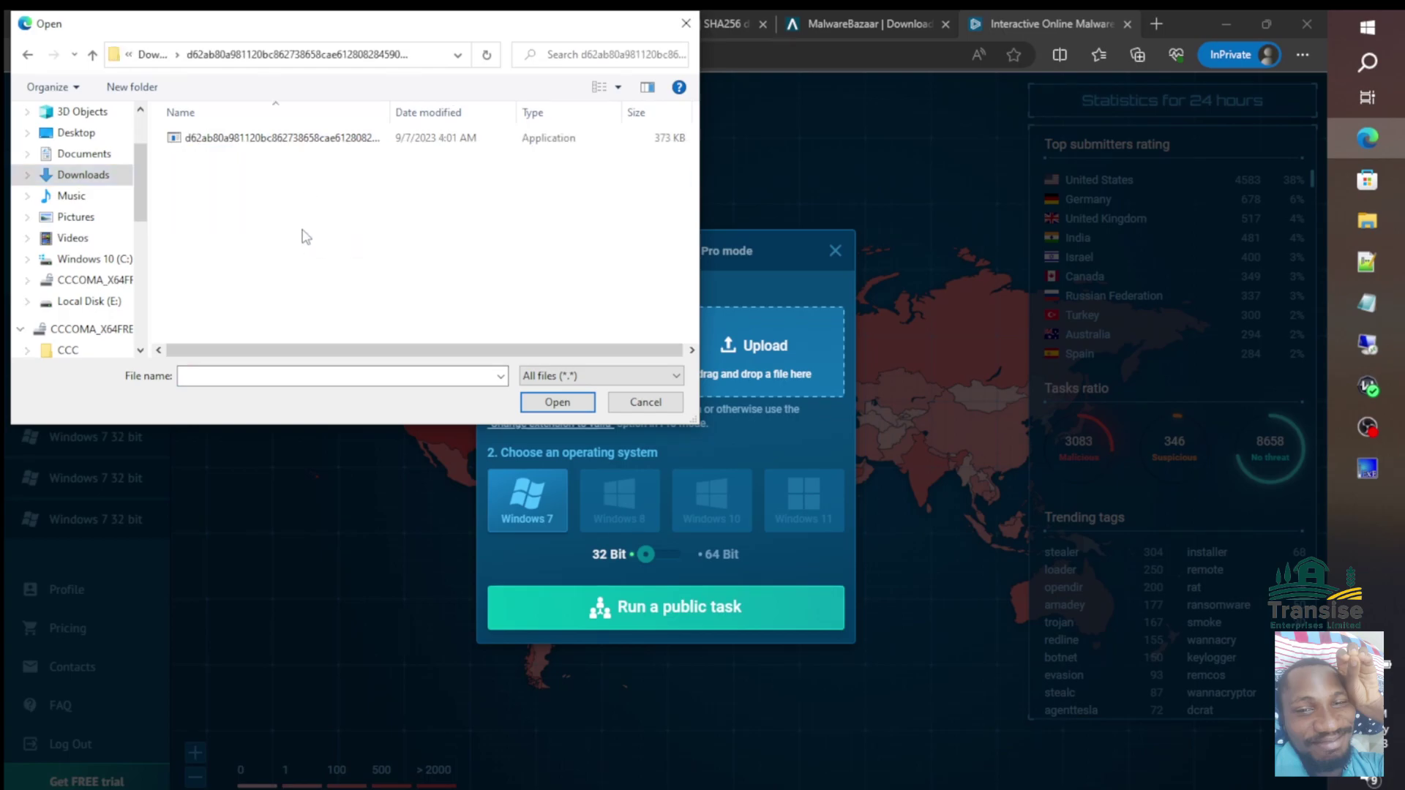
{"action": "left_click", "coordinate": [282, 139]}
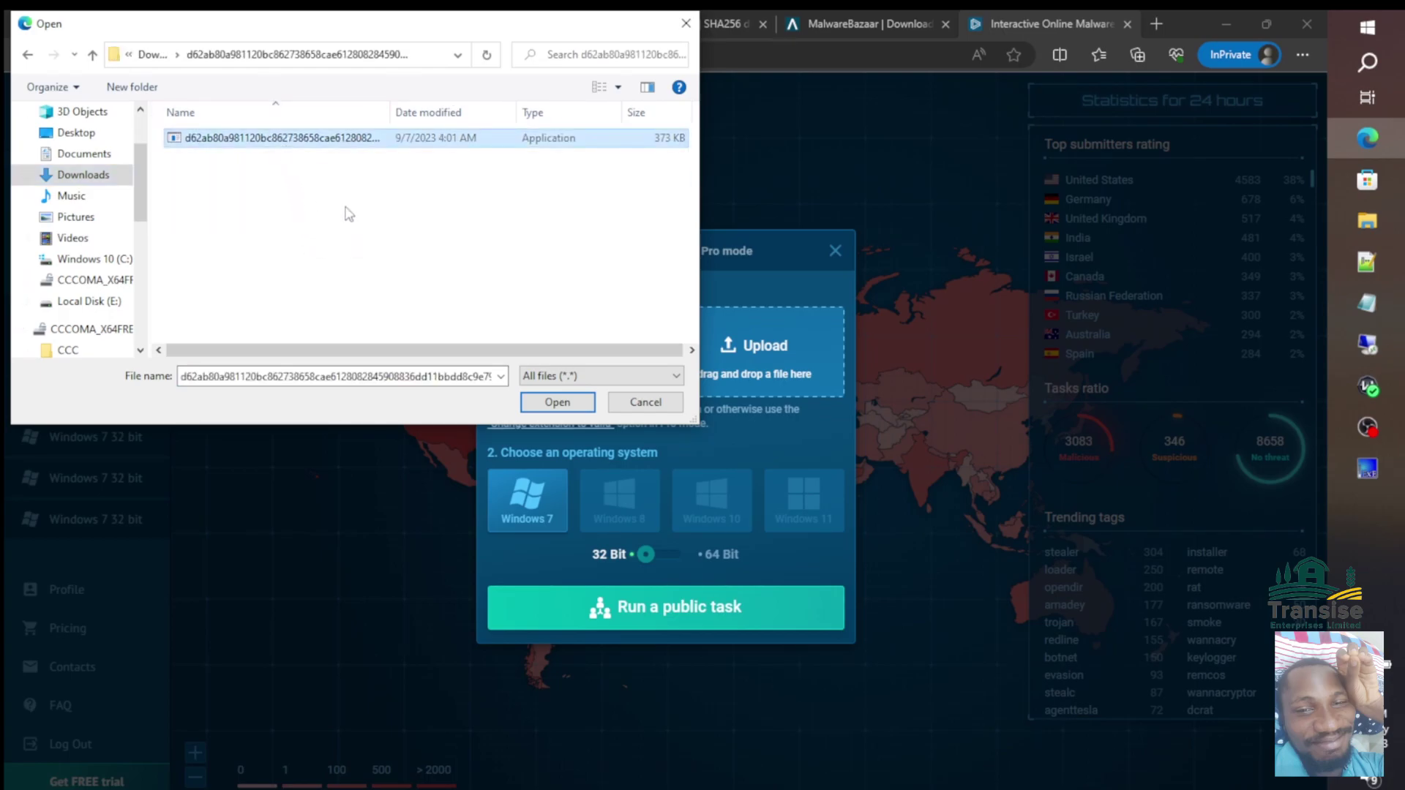
{"action": "left_click", "coordinate": [558, 403]}
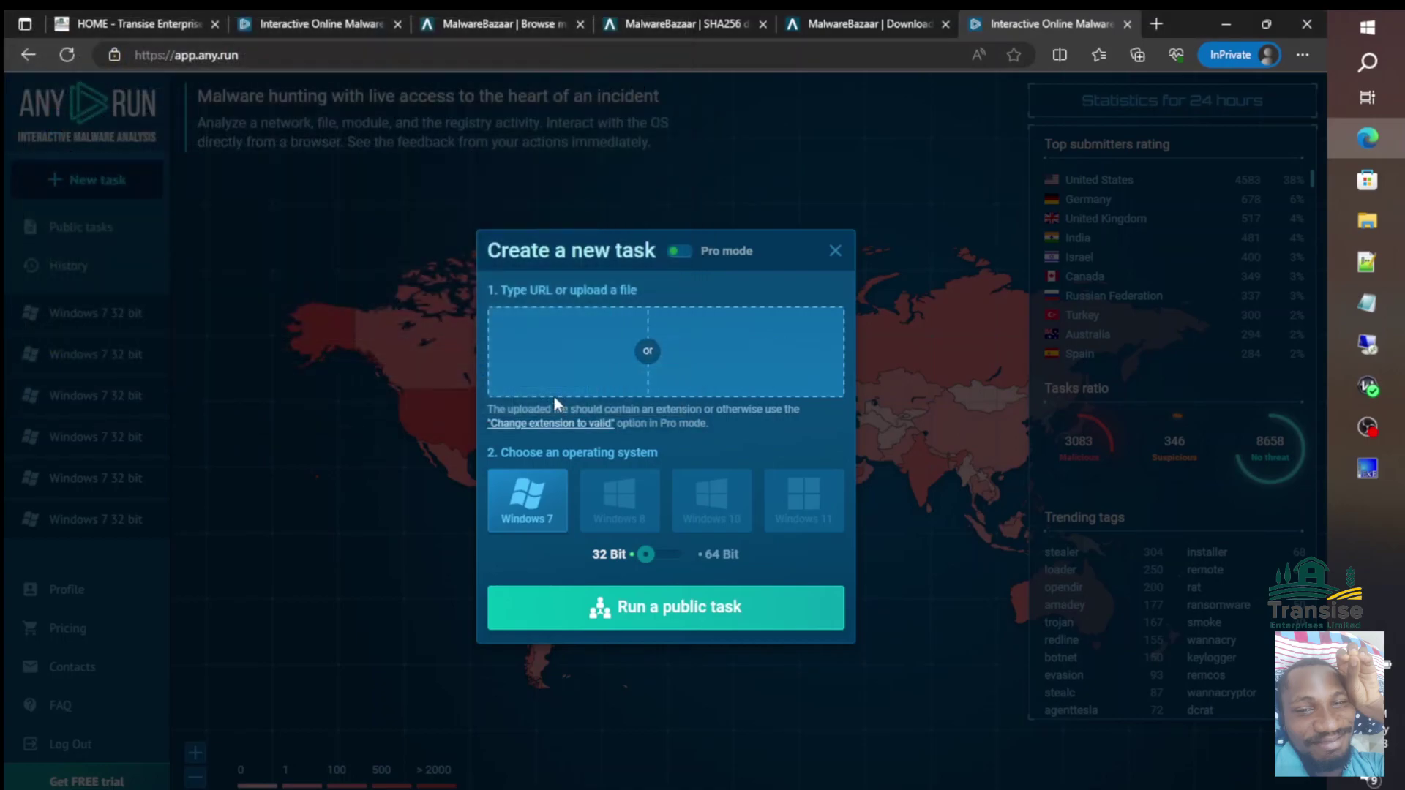
- Run the sample as a public task on Windows 7 32 bit, agreeing to the public access notice
{"action": "left_click", "coordinate": [688, 618]}
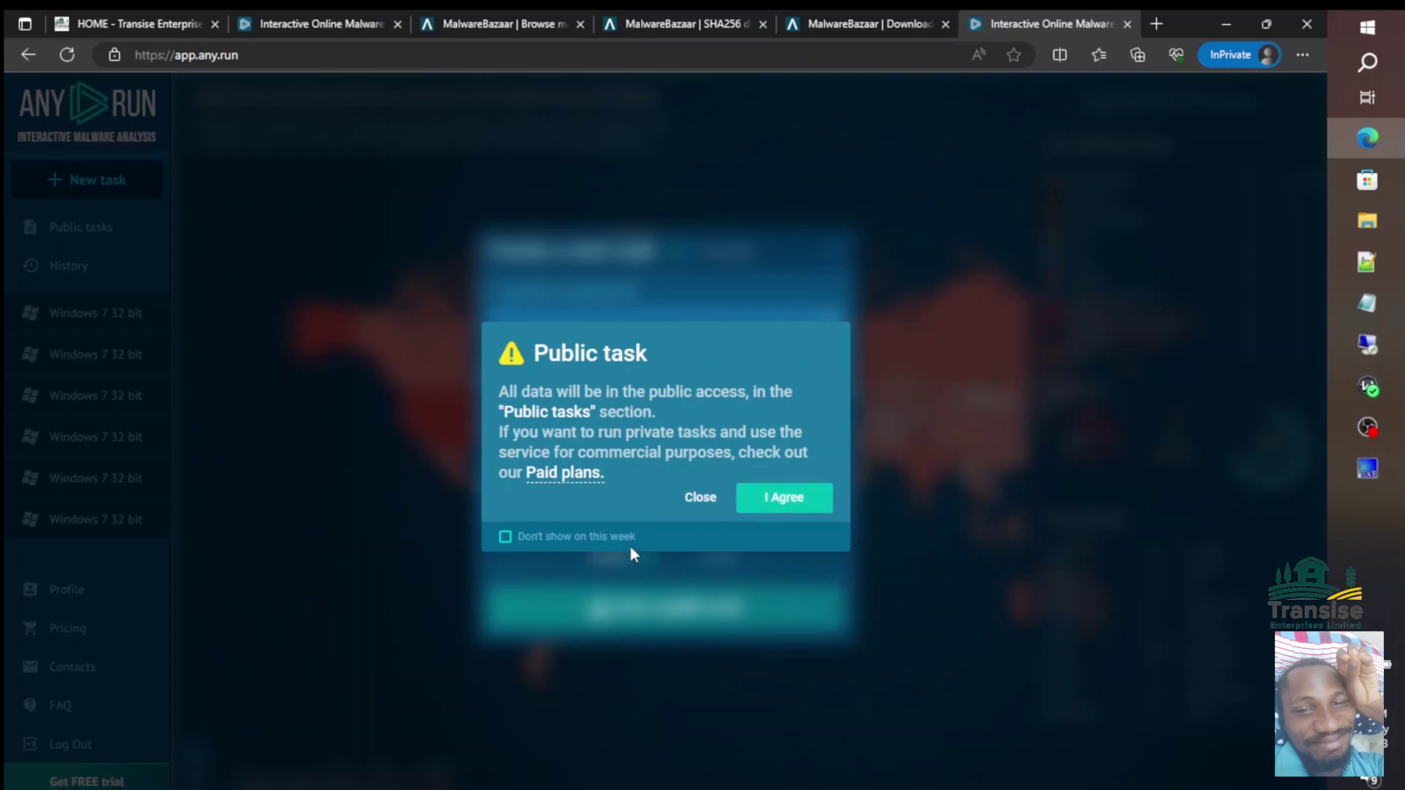
{"action": "left_click", "coordinate": [789, 508]}
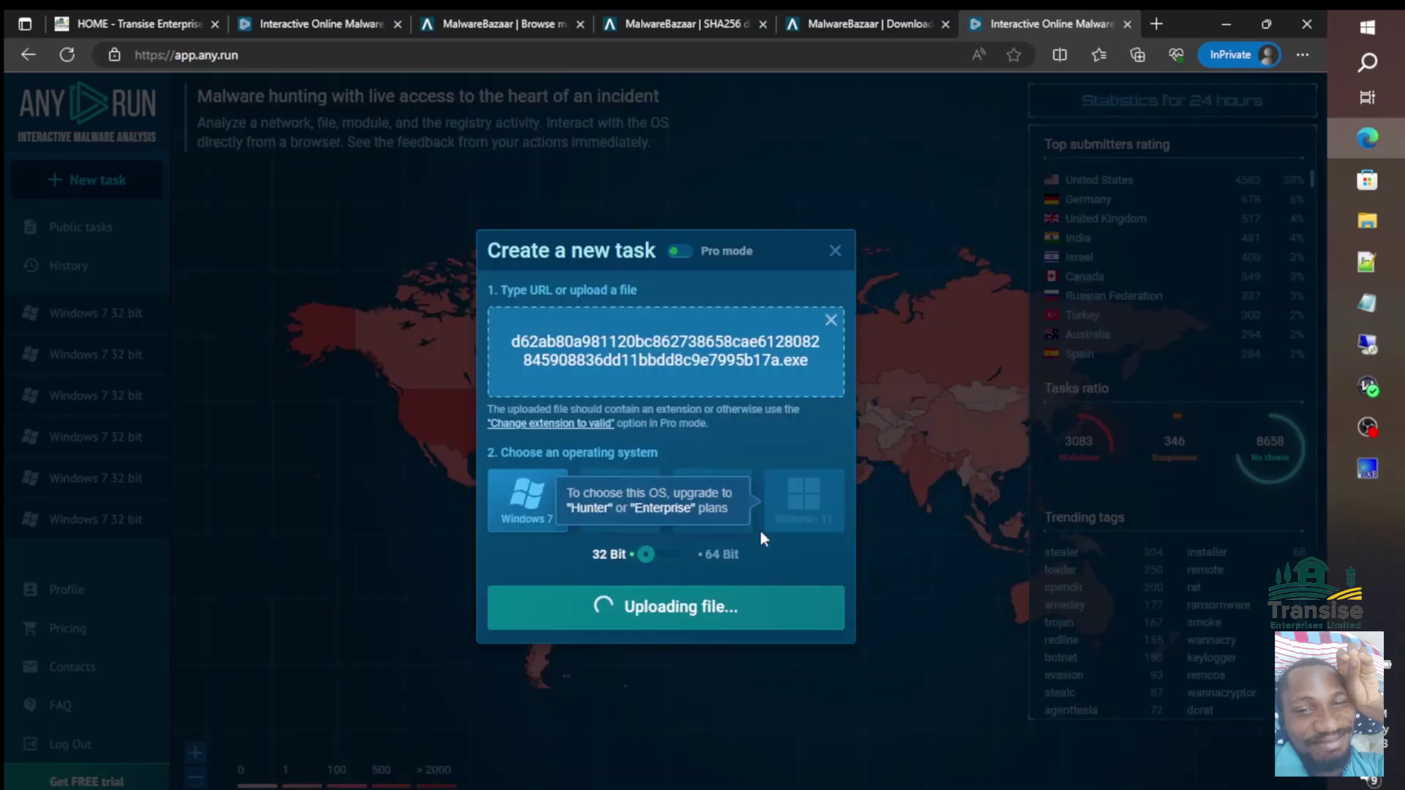
{"action": "left_click", "coordinate": [657, 611]}
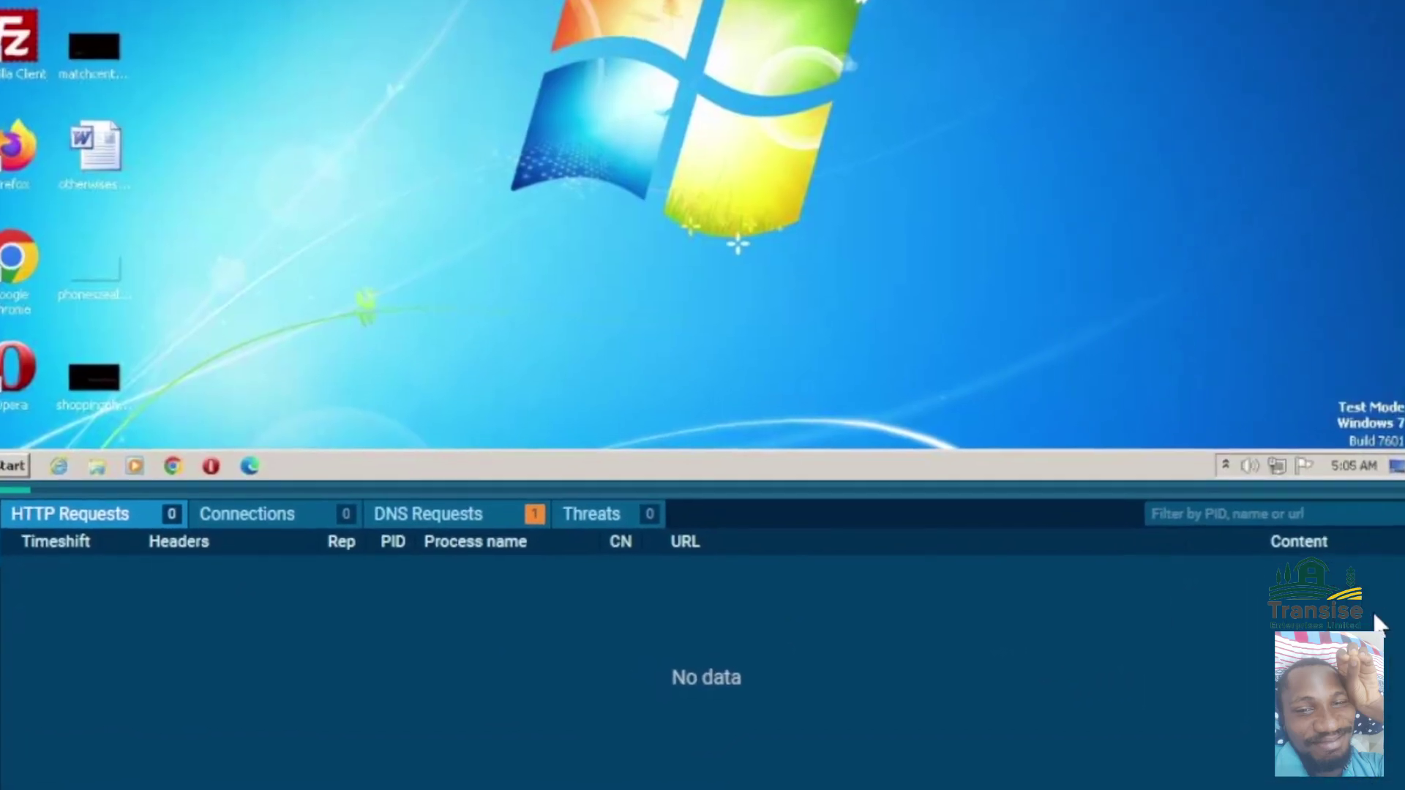
- Examine the DNS requests and network connections of the running sandbox task
{"action": "left_click", "coordinate": [396, 515]}
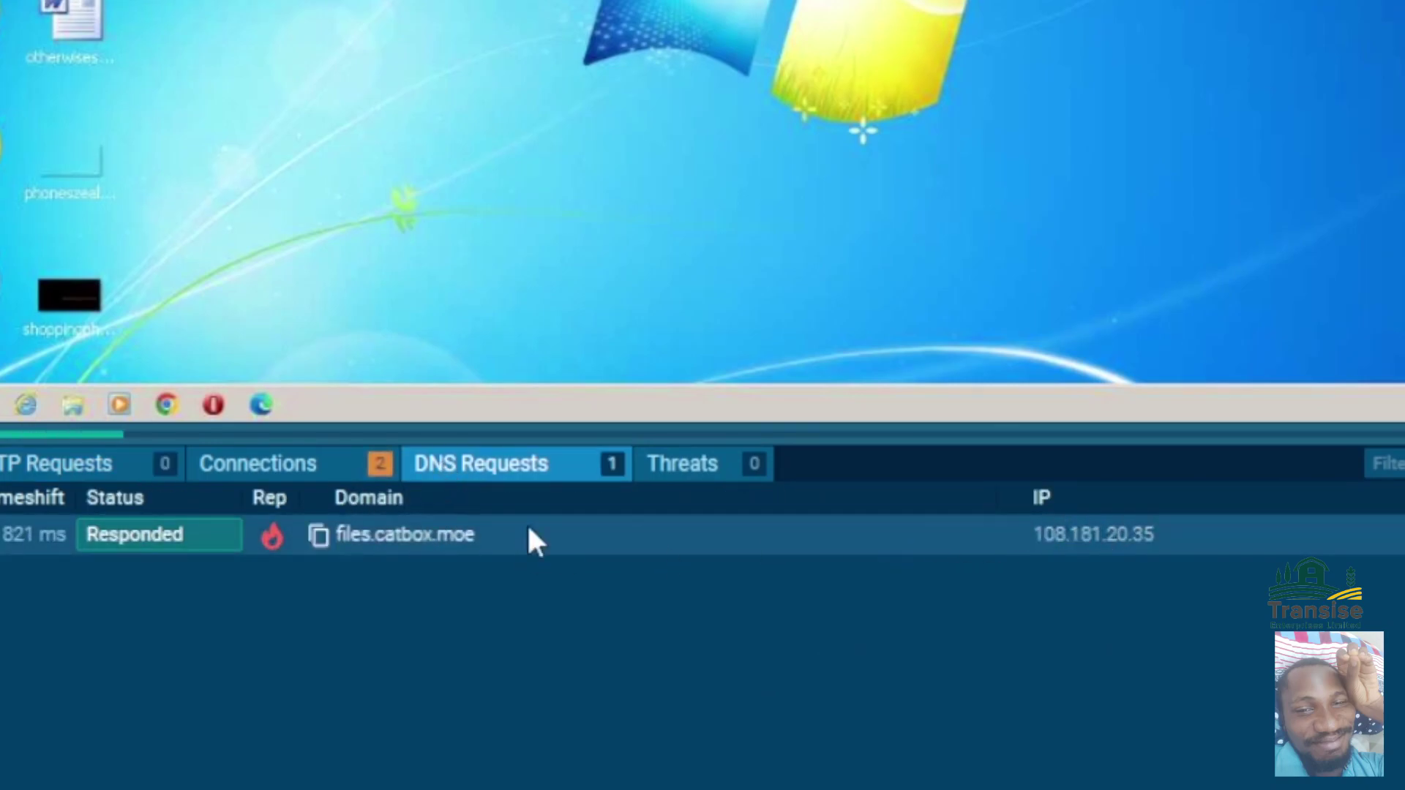
{"action": "left_click", "coordinate": [306, 471]}
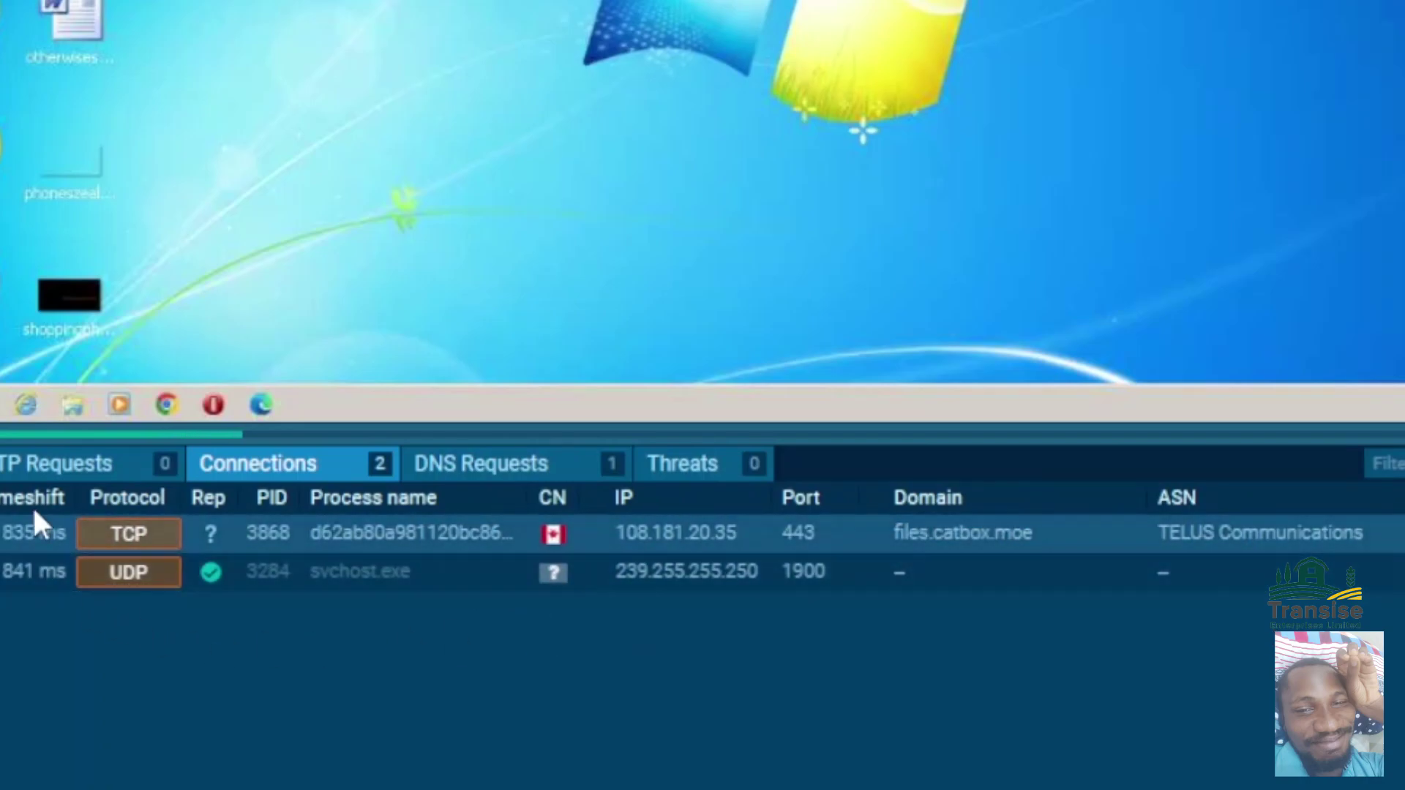
- Add extra time to the running sandbox task
{"action": "left_click", "coordinate": [41, 465]}
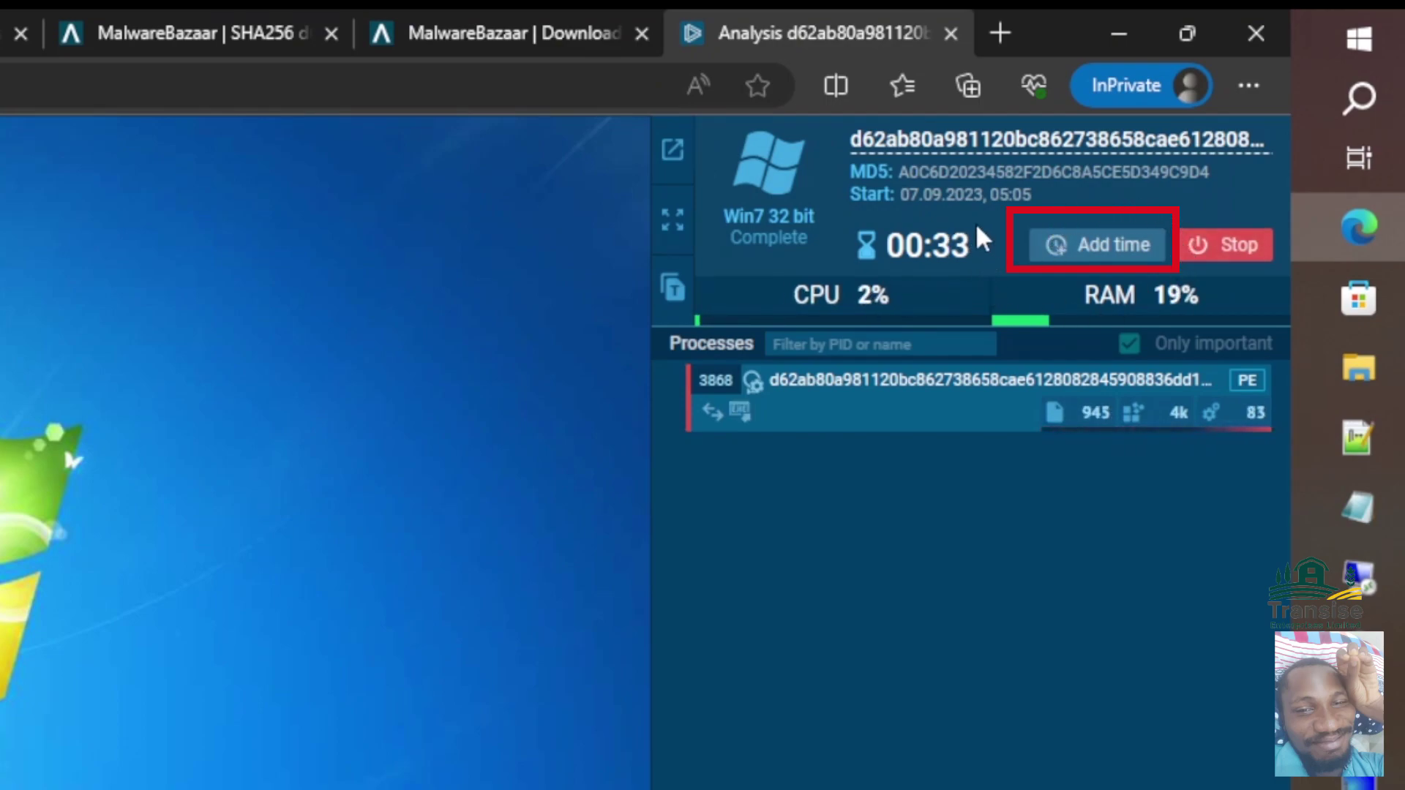
{"action": "left_click", "coordinate": [1088, 252]}
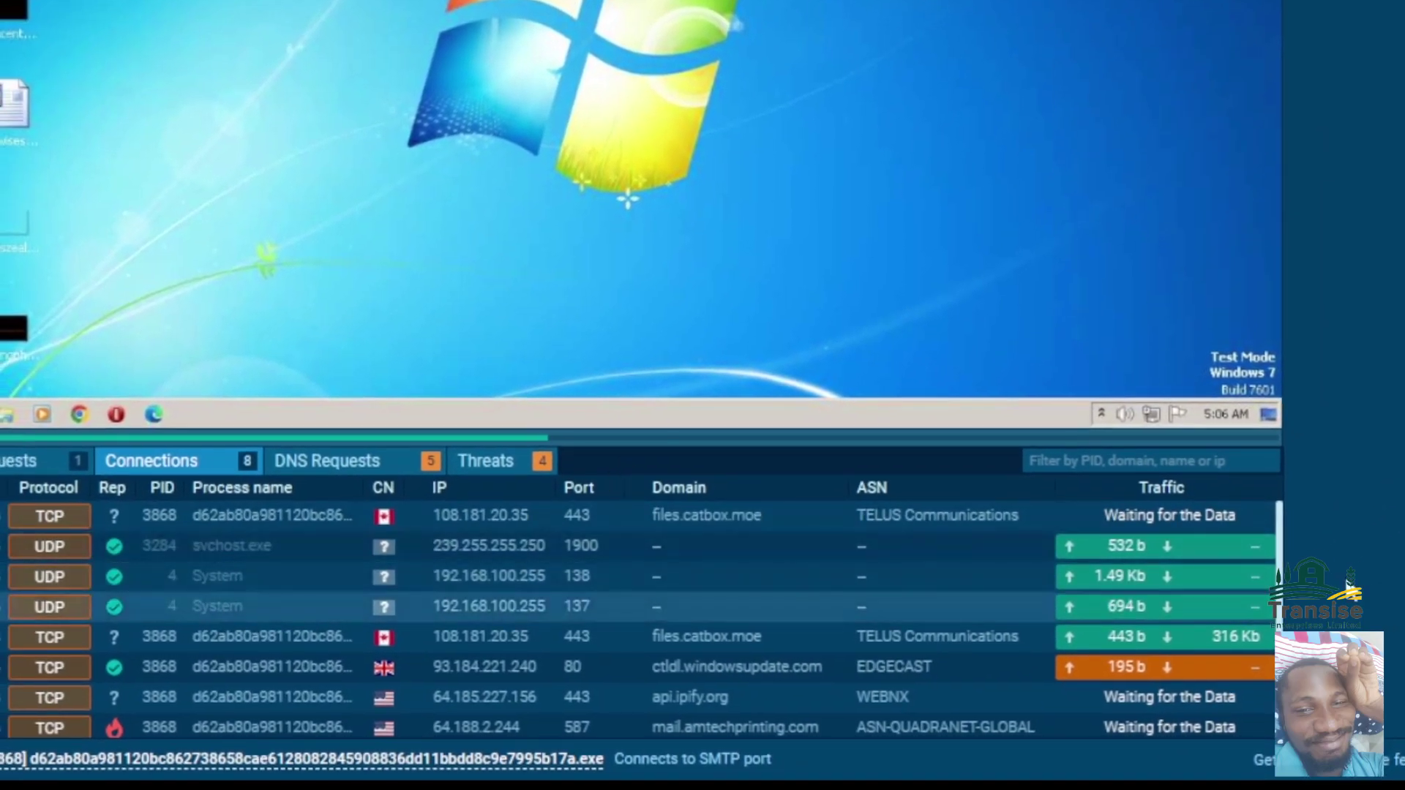
- Open the network stream of the port 587 connection to mail.amtechprinting.com and inspect its host and VM endpoints
{"action": "scroll", "coordinate": [1277, 546], "scroll_direction": "down", "scroll_amount": 1}
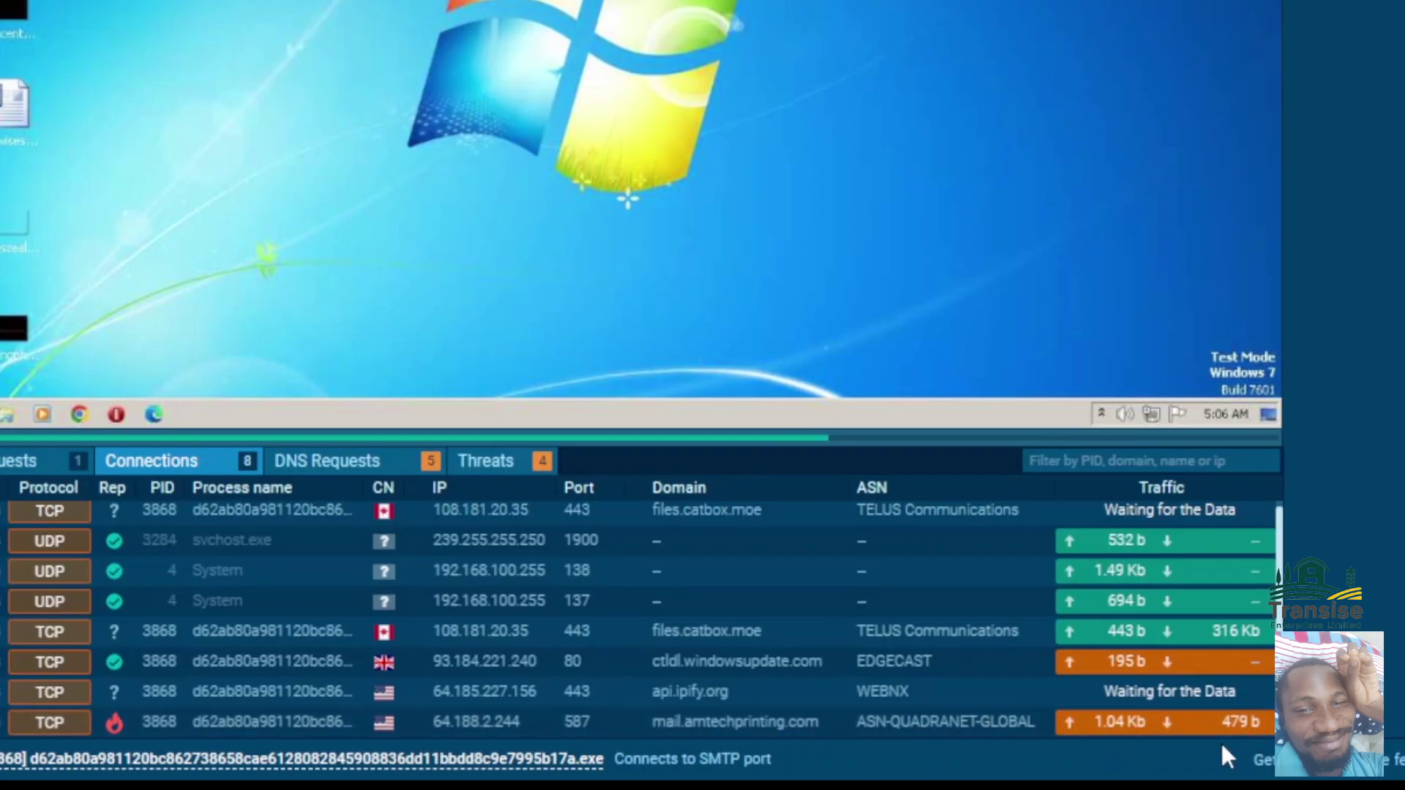
{"action": "left_click", "coordinate": [1105, 728]}
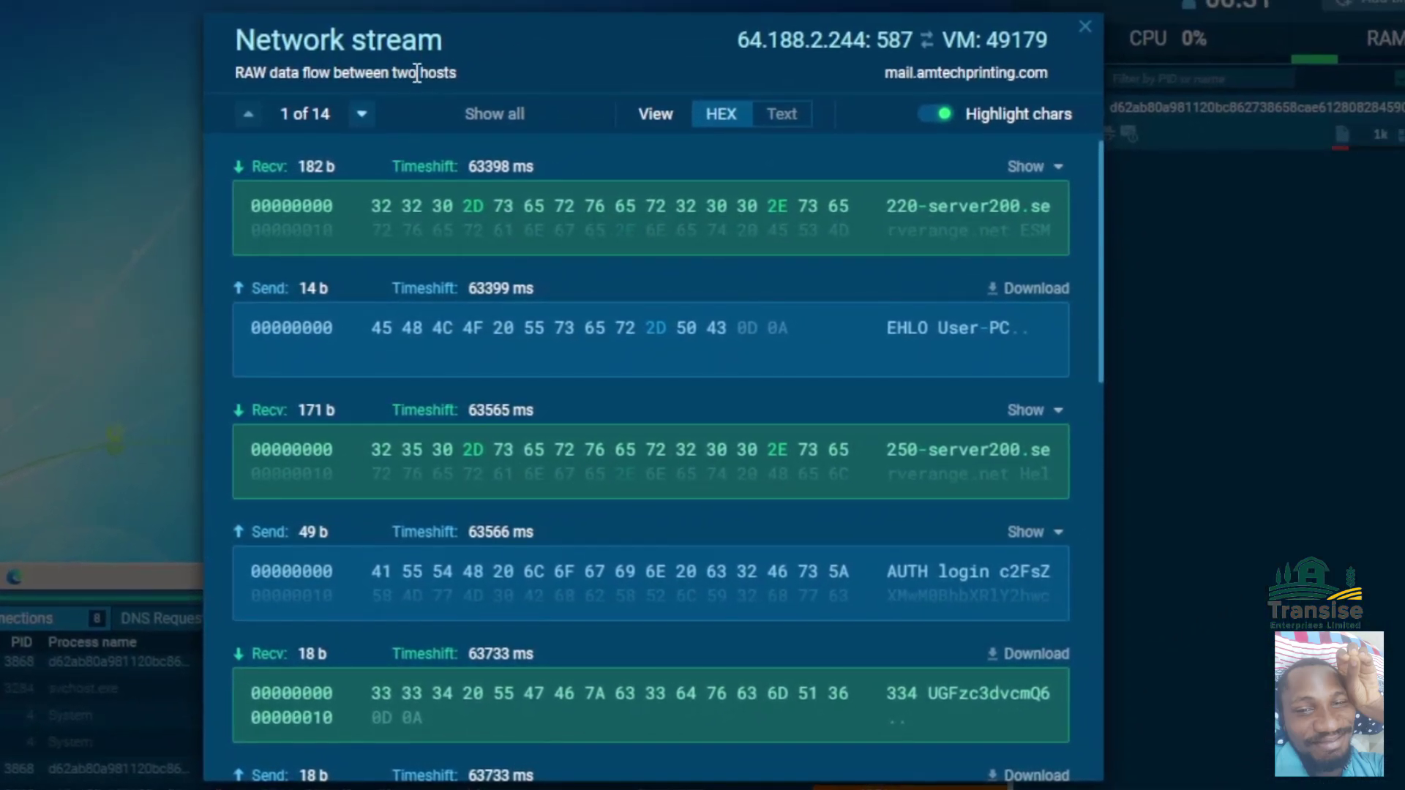
{"action": "left_click_drag", "start_coordinate": [954, 38], "coordinate": [1050, 42]}
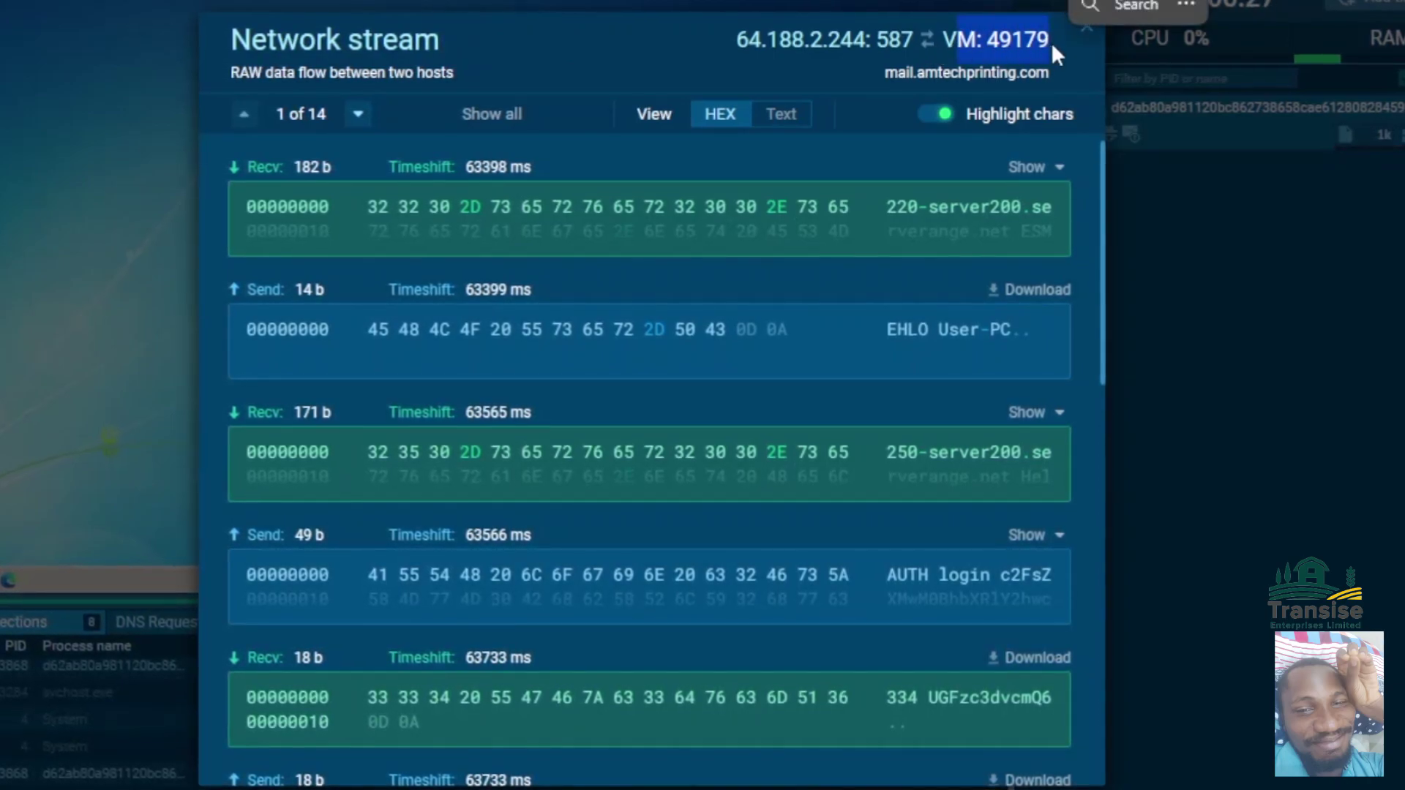
{"action": "left_click", "coordinate": [1051, 42]}
{"action": "left_click_drag", "start_coordinate": [1051, 32], "coordinate": [950, 28]}
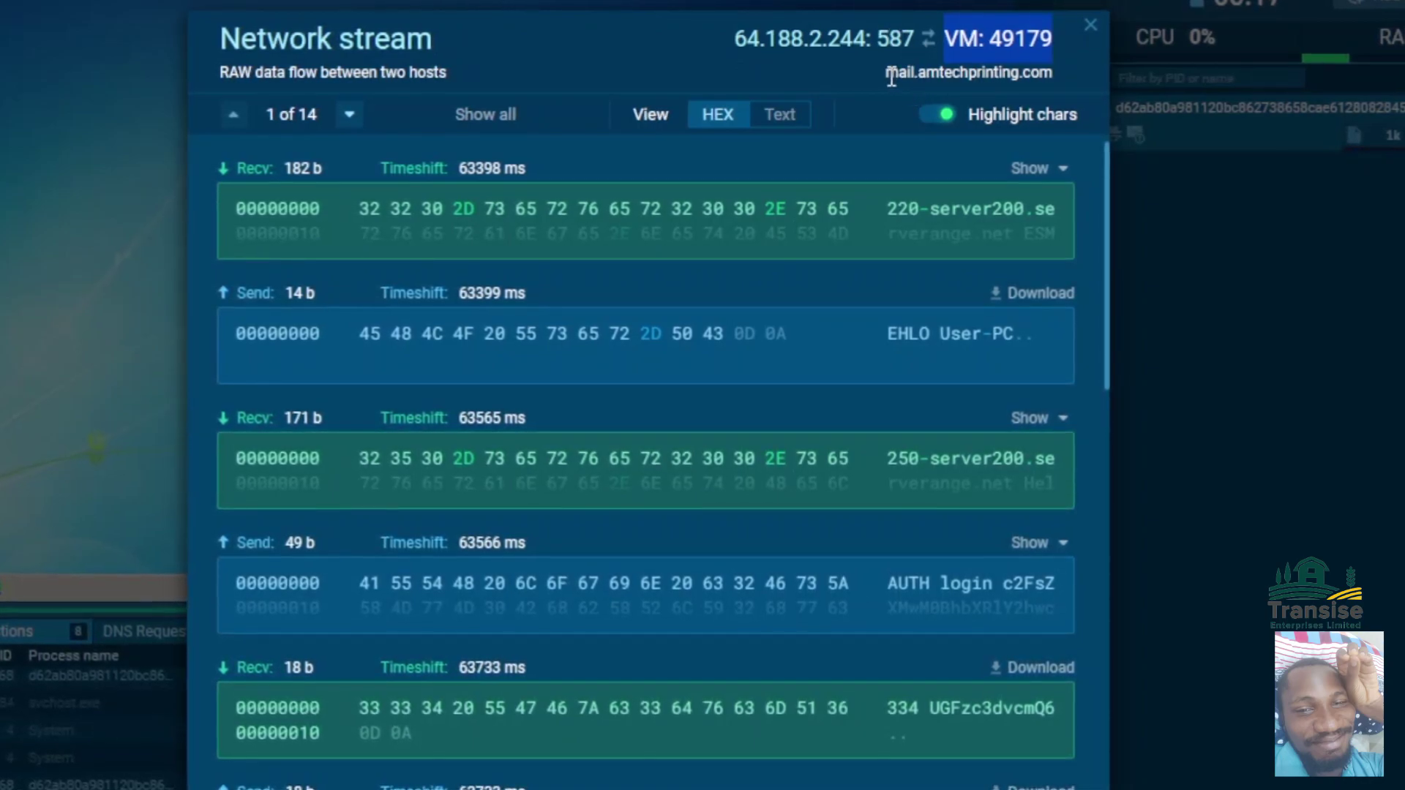
{"action": "left_click_drag", "start_coordinate": [887, 73], "coordinate": [981, 73]}
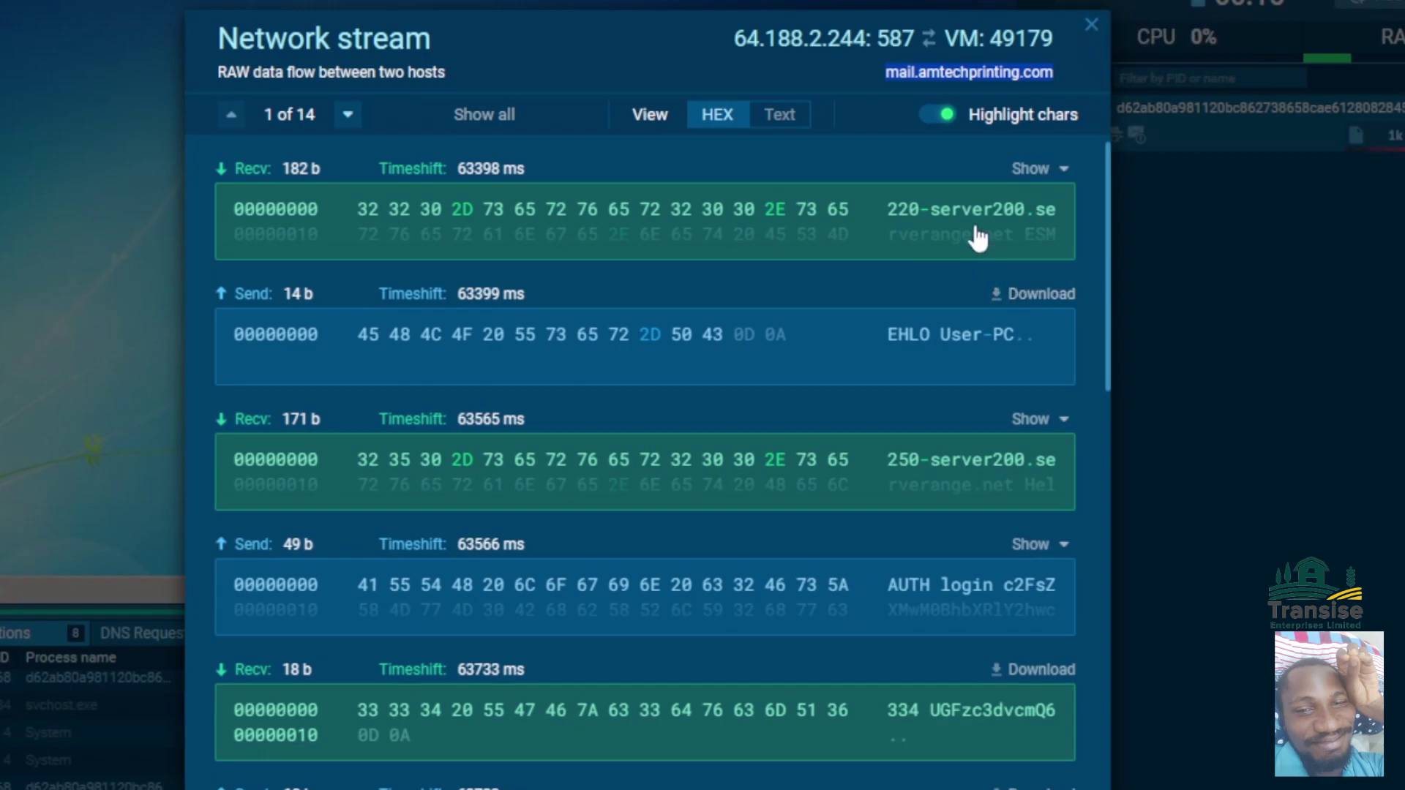
- Expand the server greeting, the 250 server reply and the AUTH login packet in the stream, then close the stream
{"action": "left_click", "coordinate": [941, 229]}
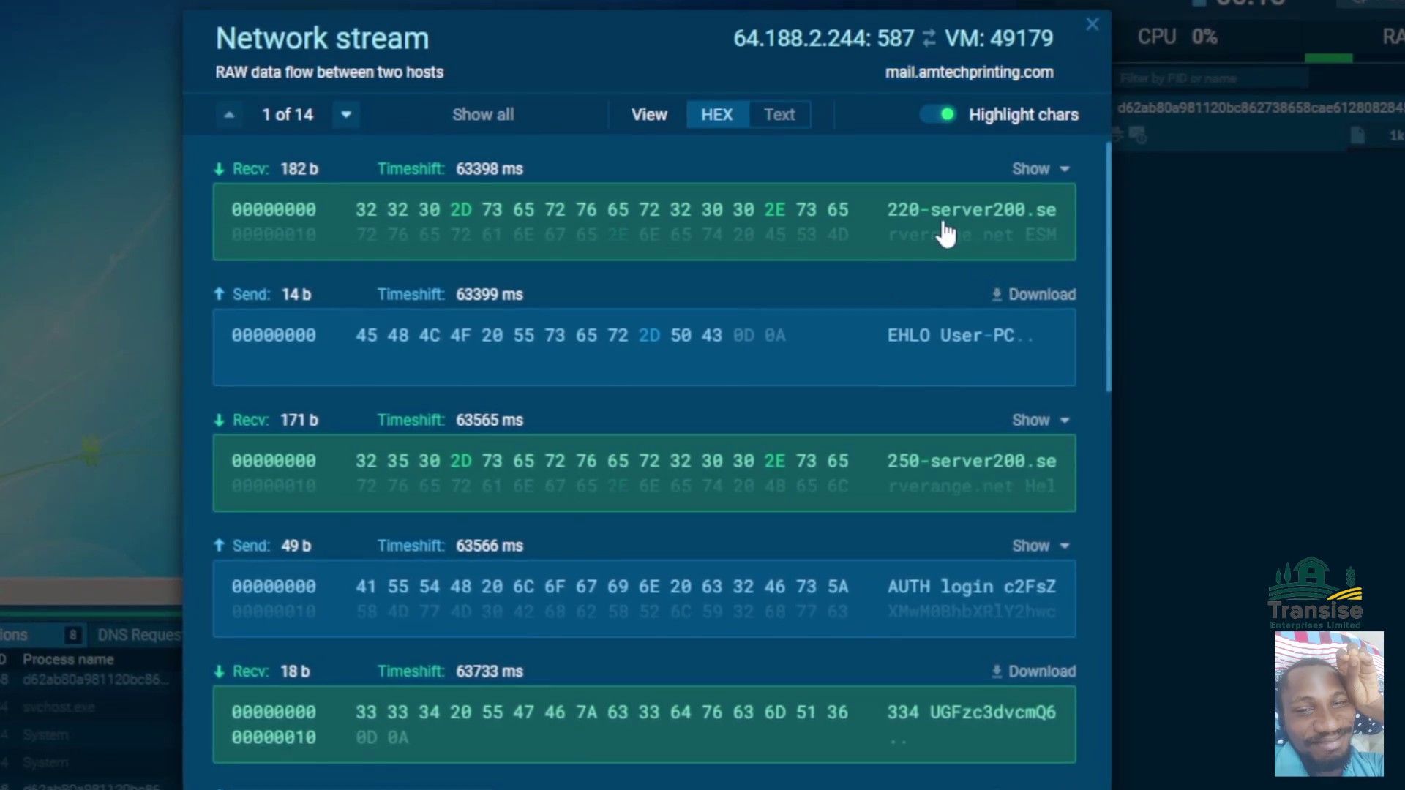
{"action": "scroll", "coordinate": [1109, 230], "scroll_direction": "down", "scroll_amount": 5}
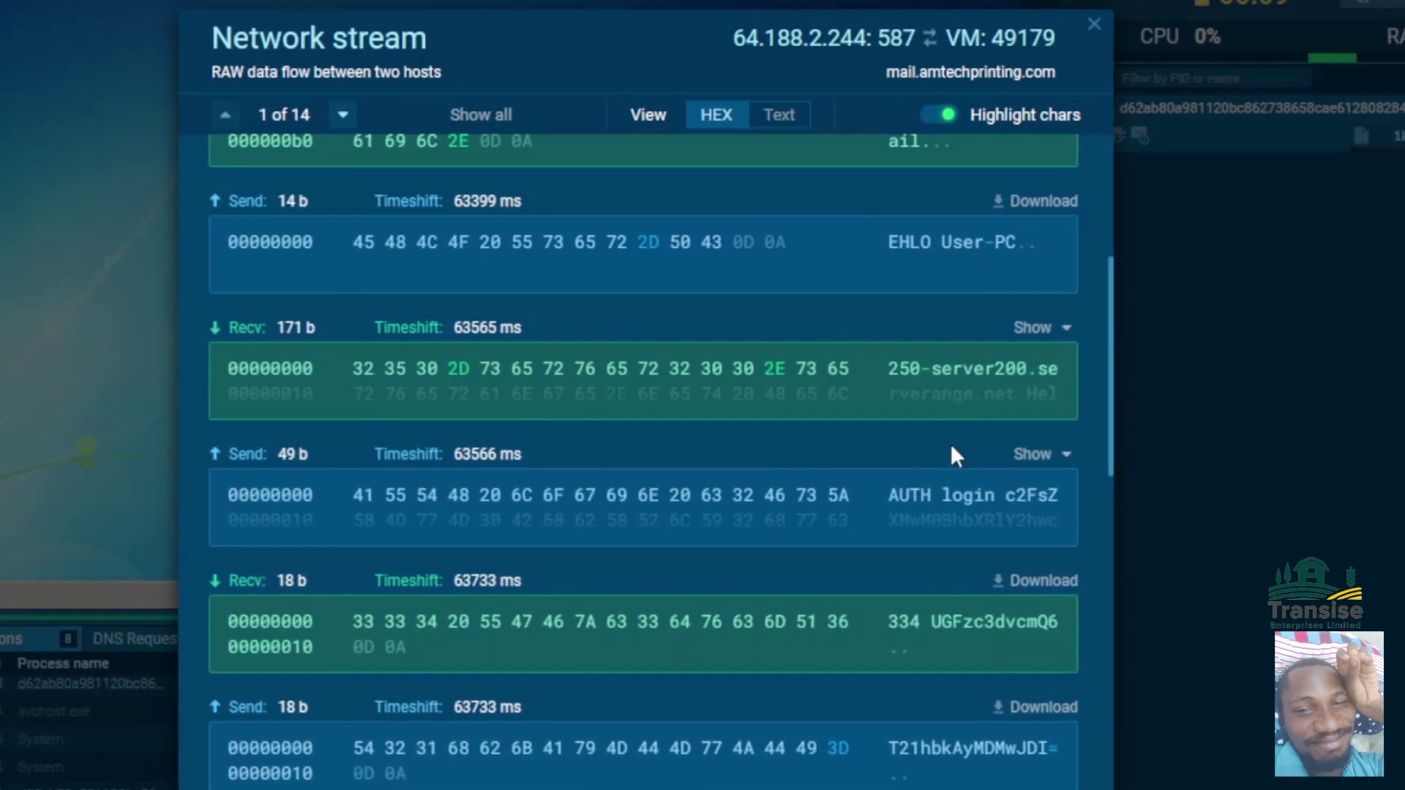
{"action": "left_click", "coordinate": [989, 377]}
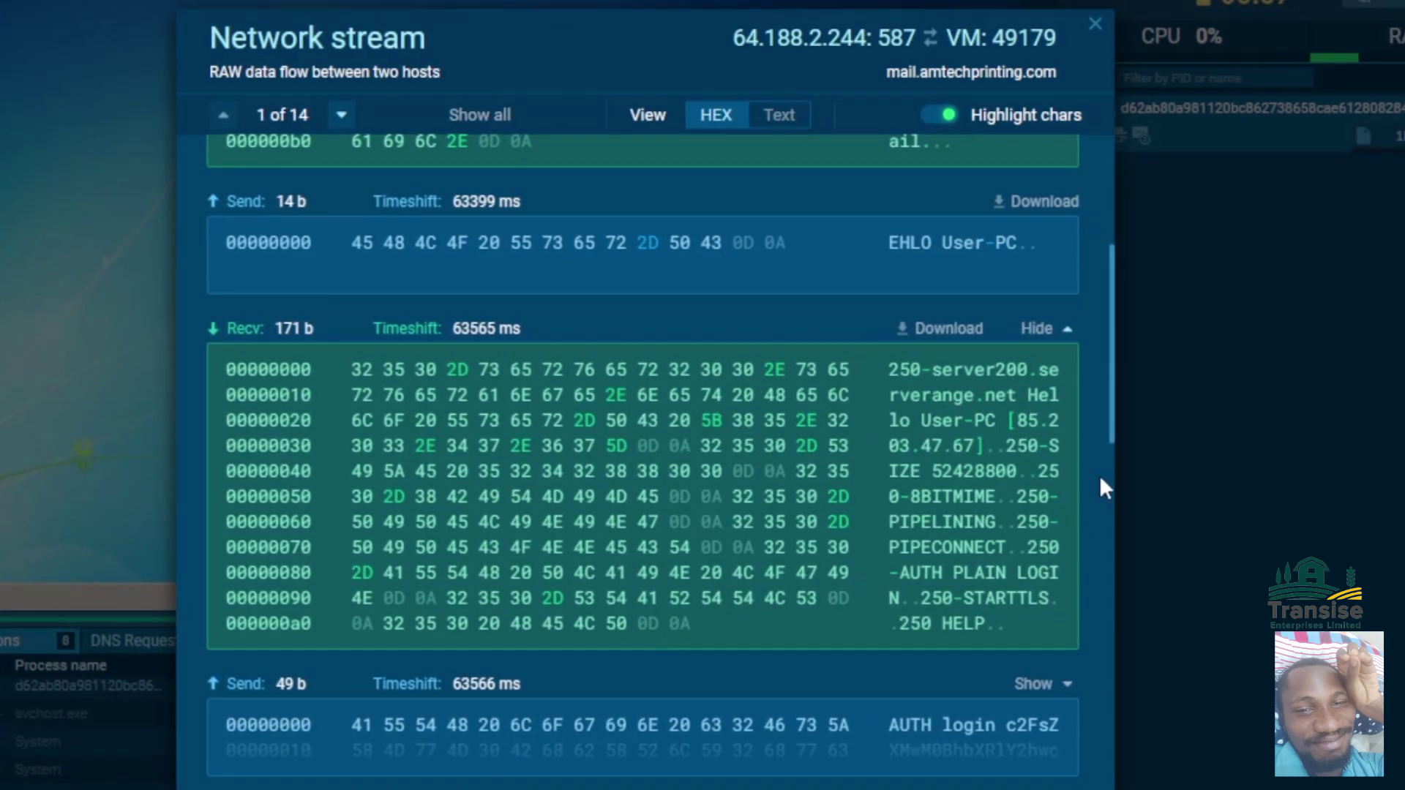
{"action": "scroll", "coordinate": [1112, 420], "scroll_direction": "down", "scroll_amount": 2}
{"action": "left_click_drag", "start_coordinate": [1109, 471], "coordinate": [1110, 561]}
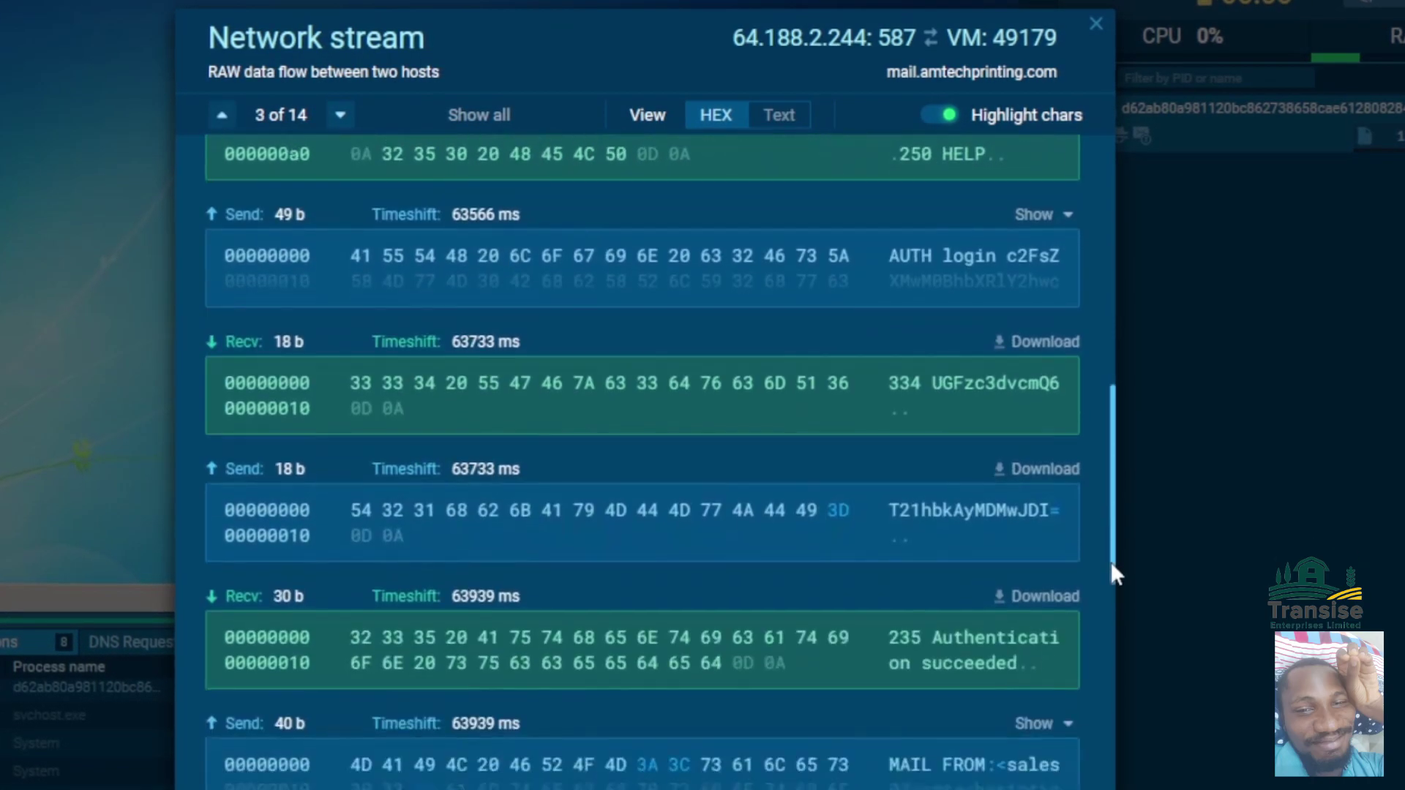
{"action": "left_click", "coordinate": [950, 268]}
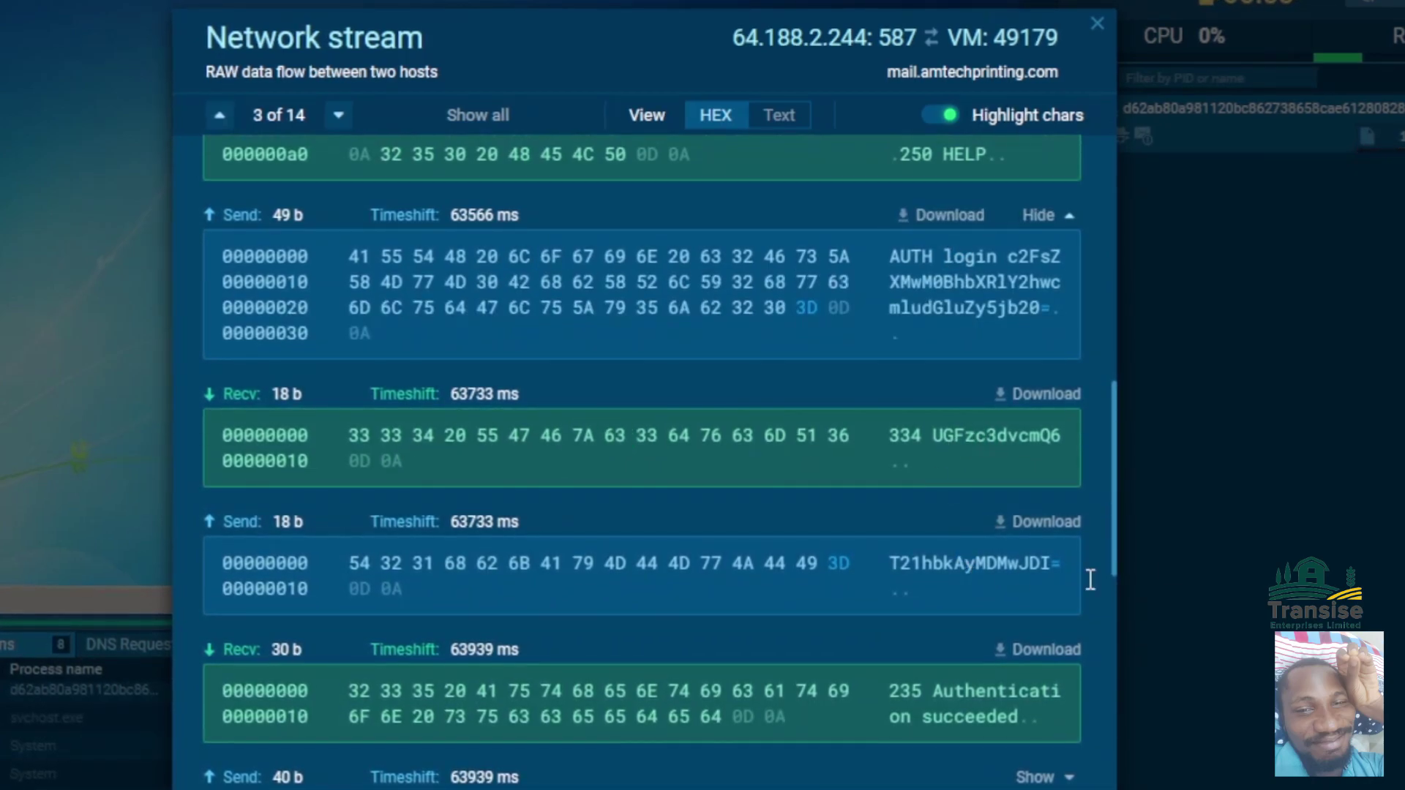
{"action": "key", "text": "Escape"}
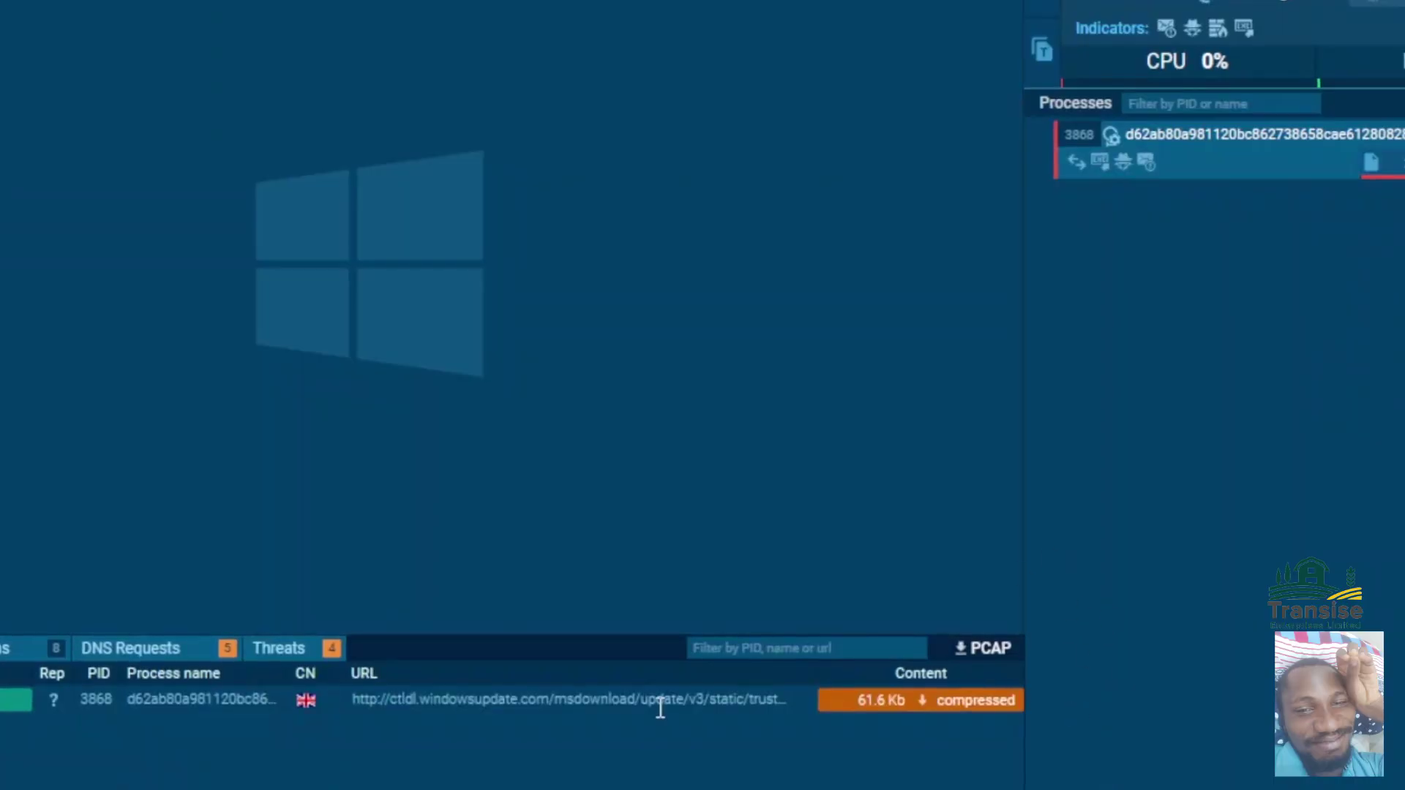
- Reopen the mail.amtechprinting.com network stream from the connections list and expand the MAIL FROM packet to read the sender address
{"action": "left_click", "coordinate": [134, 668]}
{"action": "left_click", "coordinate": [28, 667]}
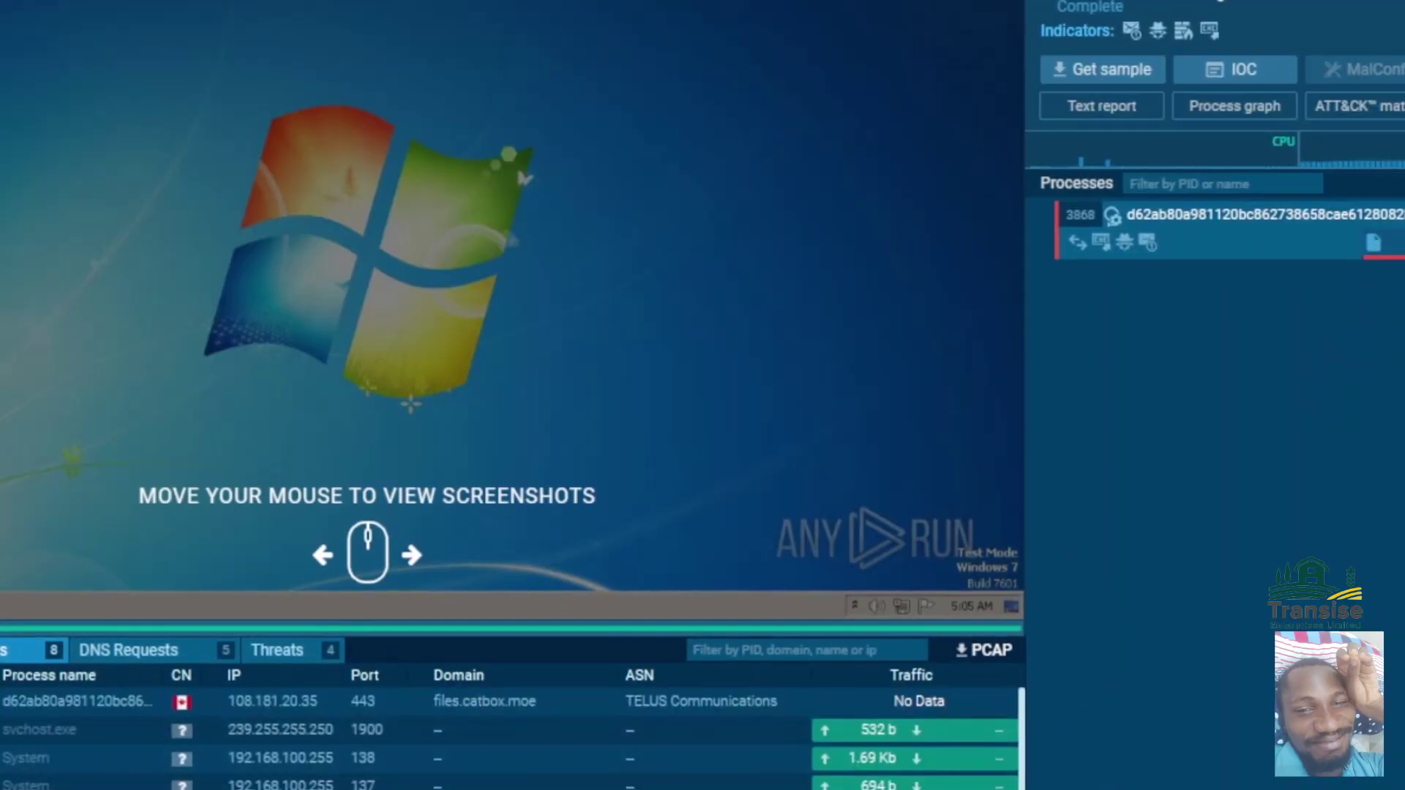
{"action": "left_click", "coordinate": [951, 728]}
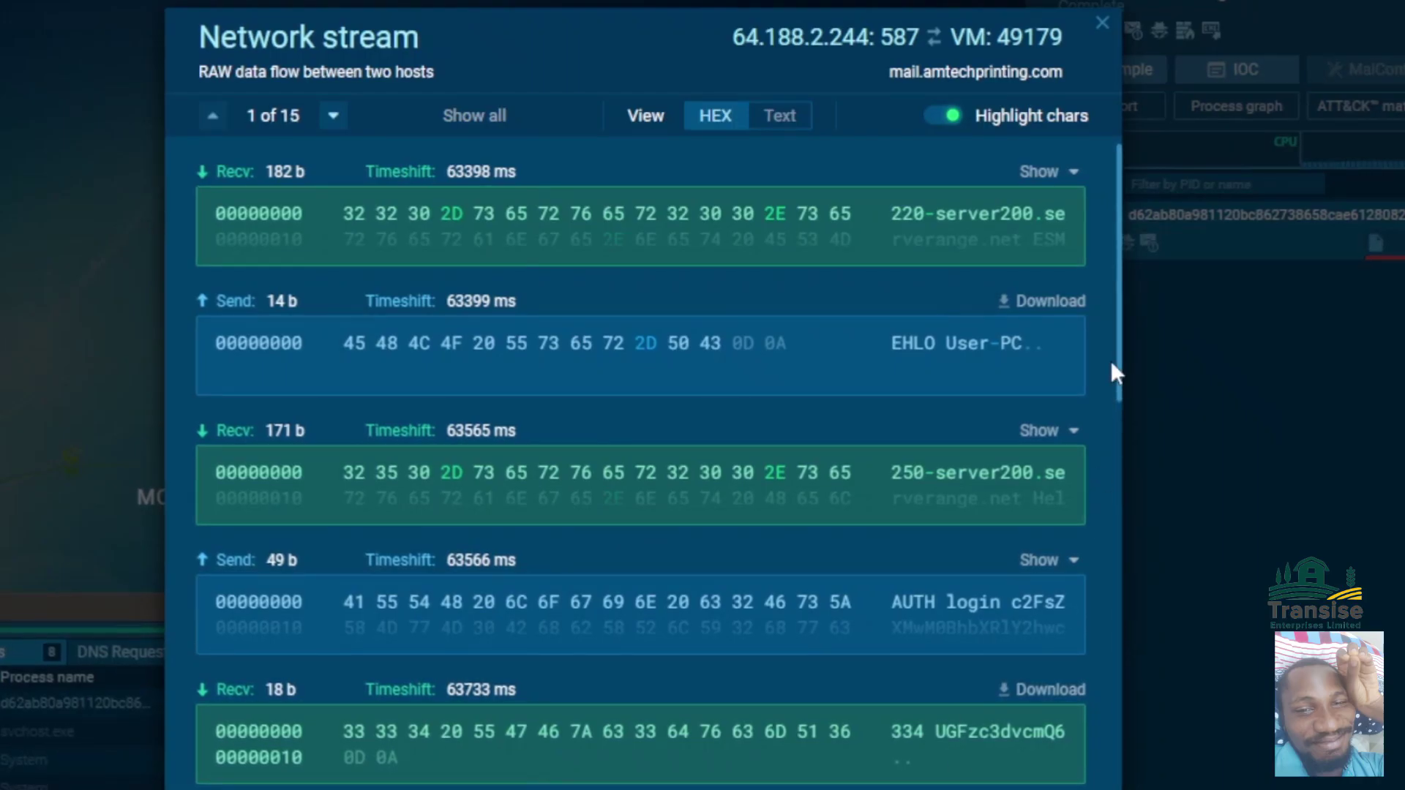
{"action": "left_click_drag", "start_coordinate": [1121, 360], "coordinate": [1123, 540]}
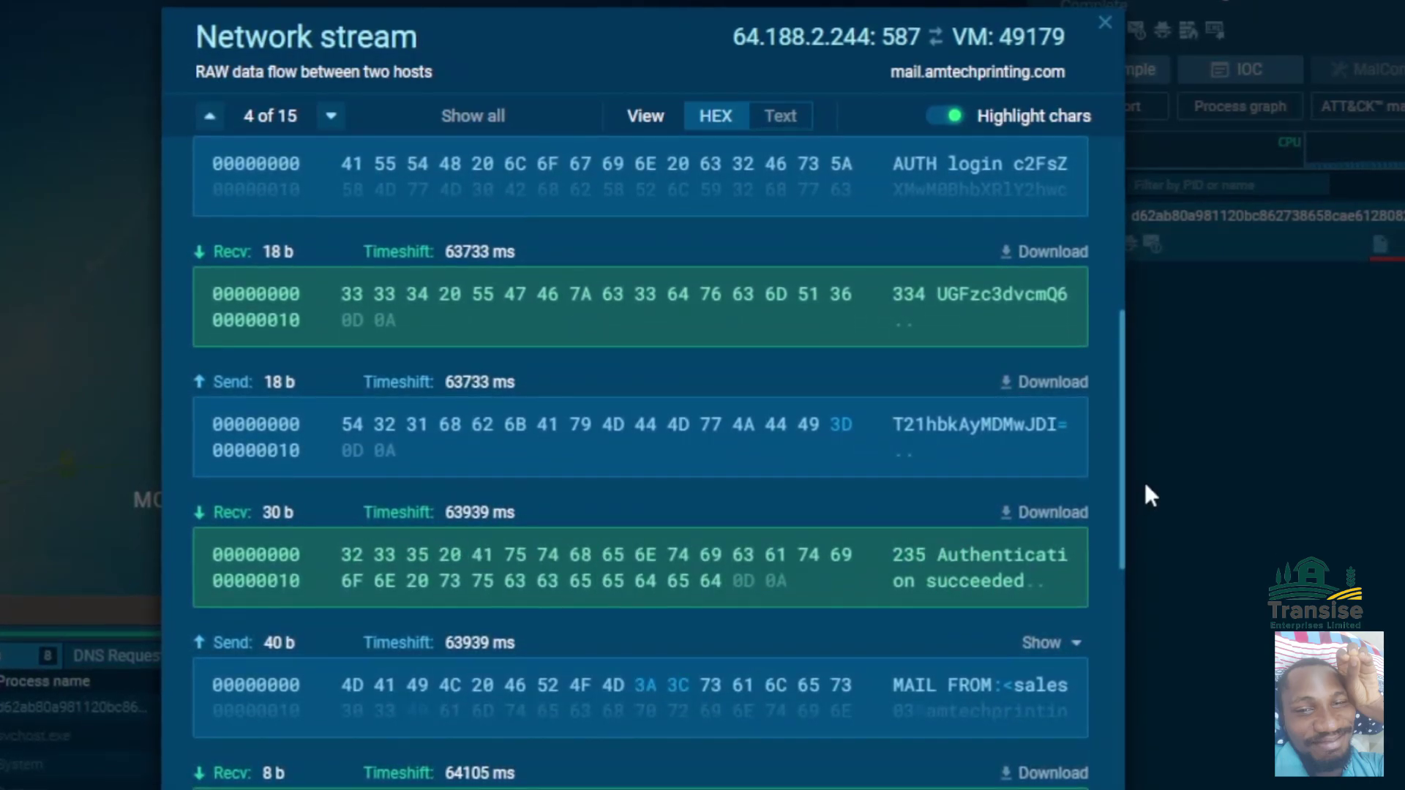
{"action": "left_click_drag", "start_coordinate": [1123, 489], "coordinate": [1100, 577]}
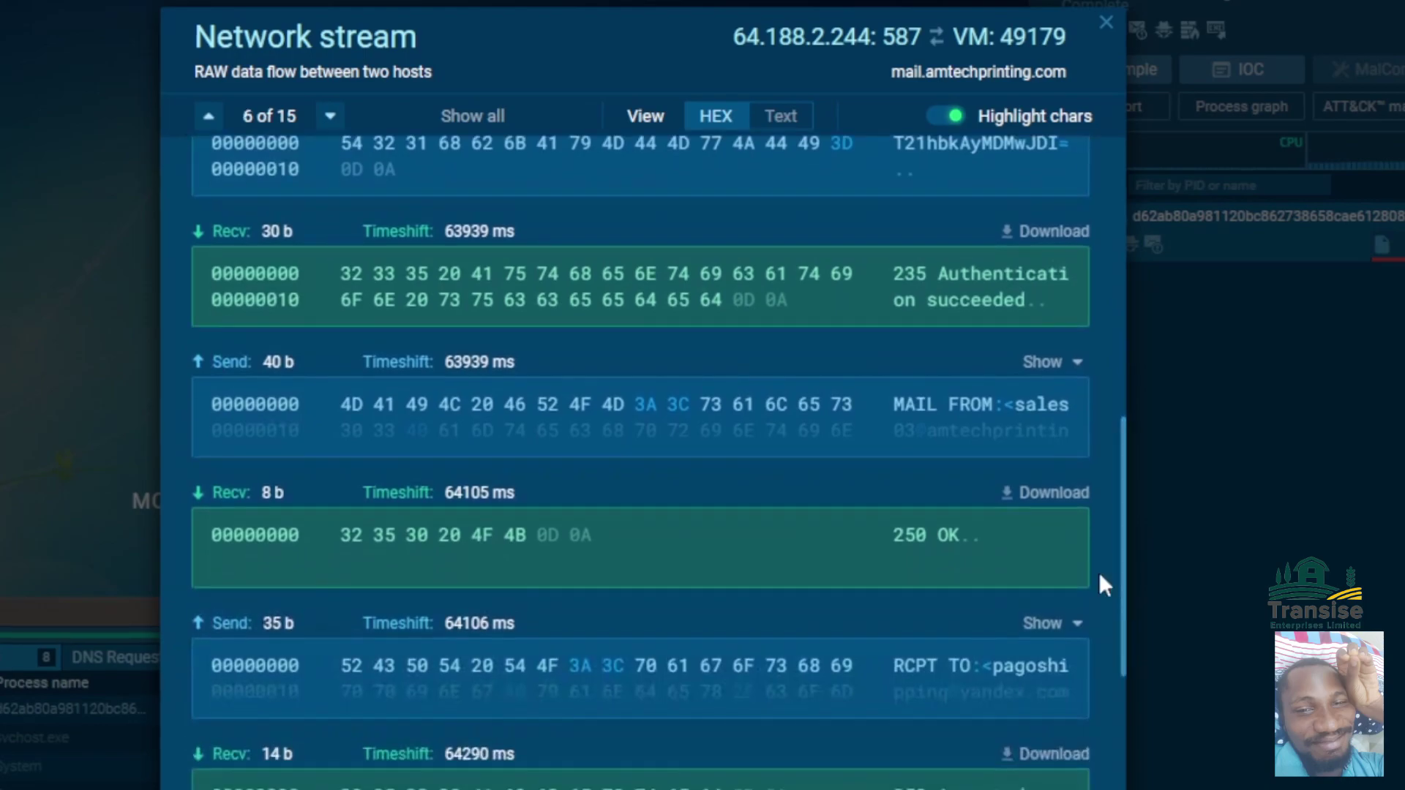
{"action": "left_click", "coordinate": [985, 424]}
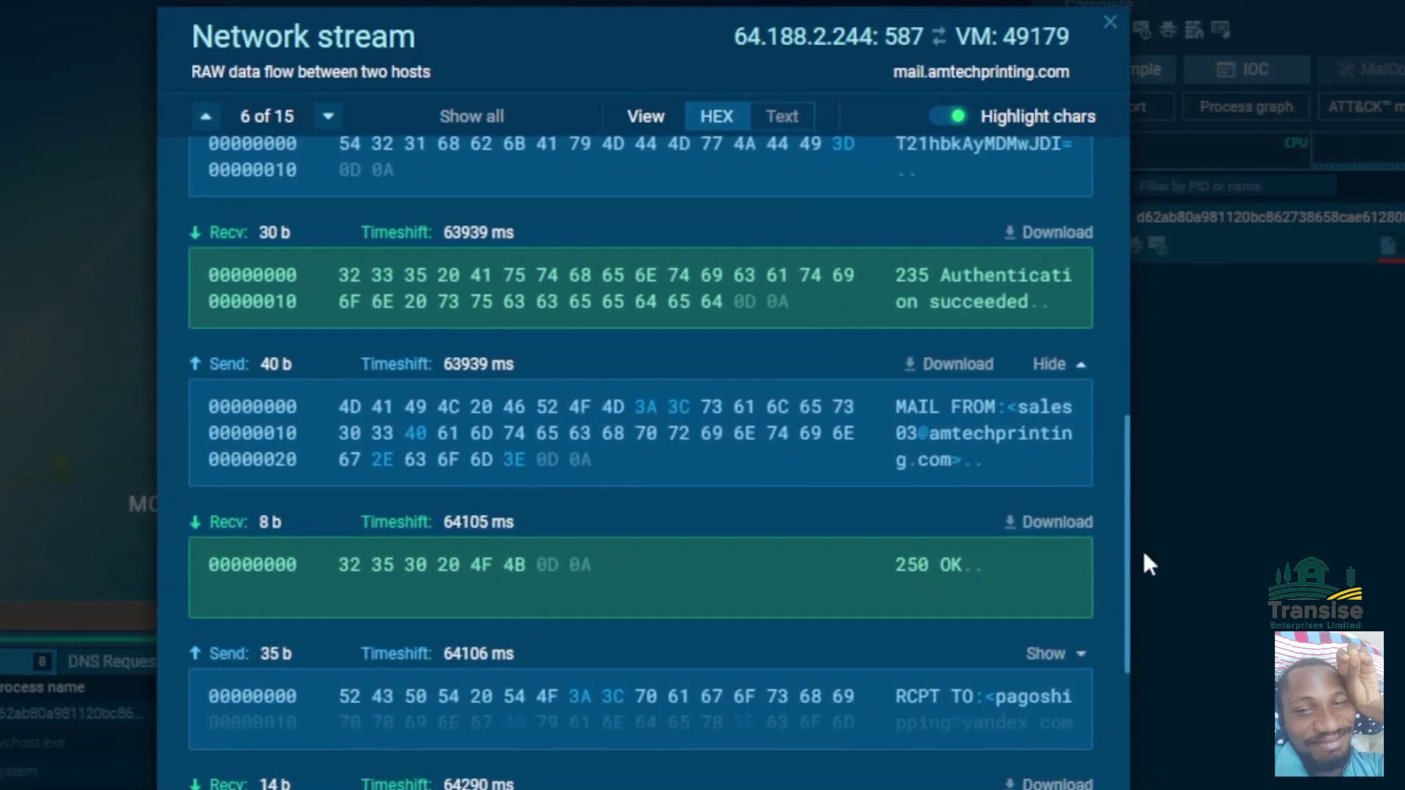
- Expand the RCPT TO packet to read the recipient address, review the remaining packets, and close the network stream
{"action": "mouse_move", "coordinate": [1133, 553]}
{"action": "left_mouse_down"}
{"action": "mouse_move", "coordinate": [1132, 612]}
{"action": "mouse_move", "coordinate": [1134, 554]}
{"action": "left_mouse_up"}
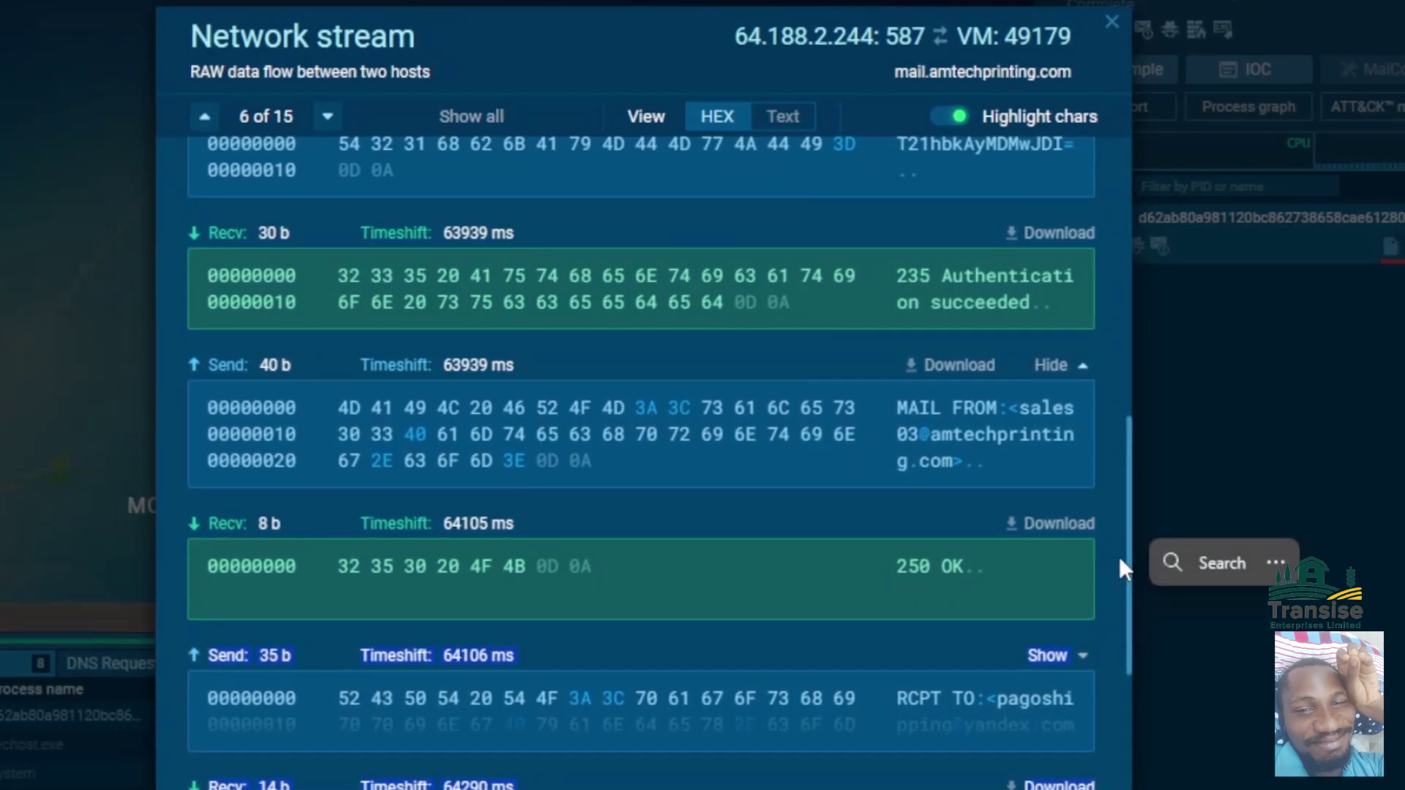
{"action": "scroll", "coordinate": [1130, 546], "scroll_direction": "down", "scroll_amount": 5}
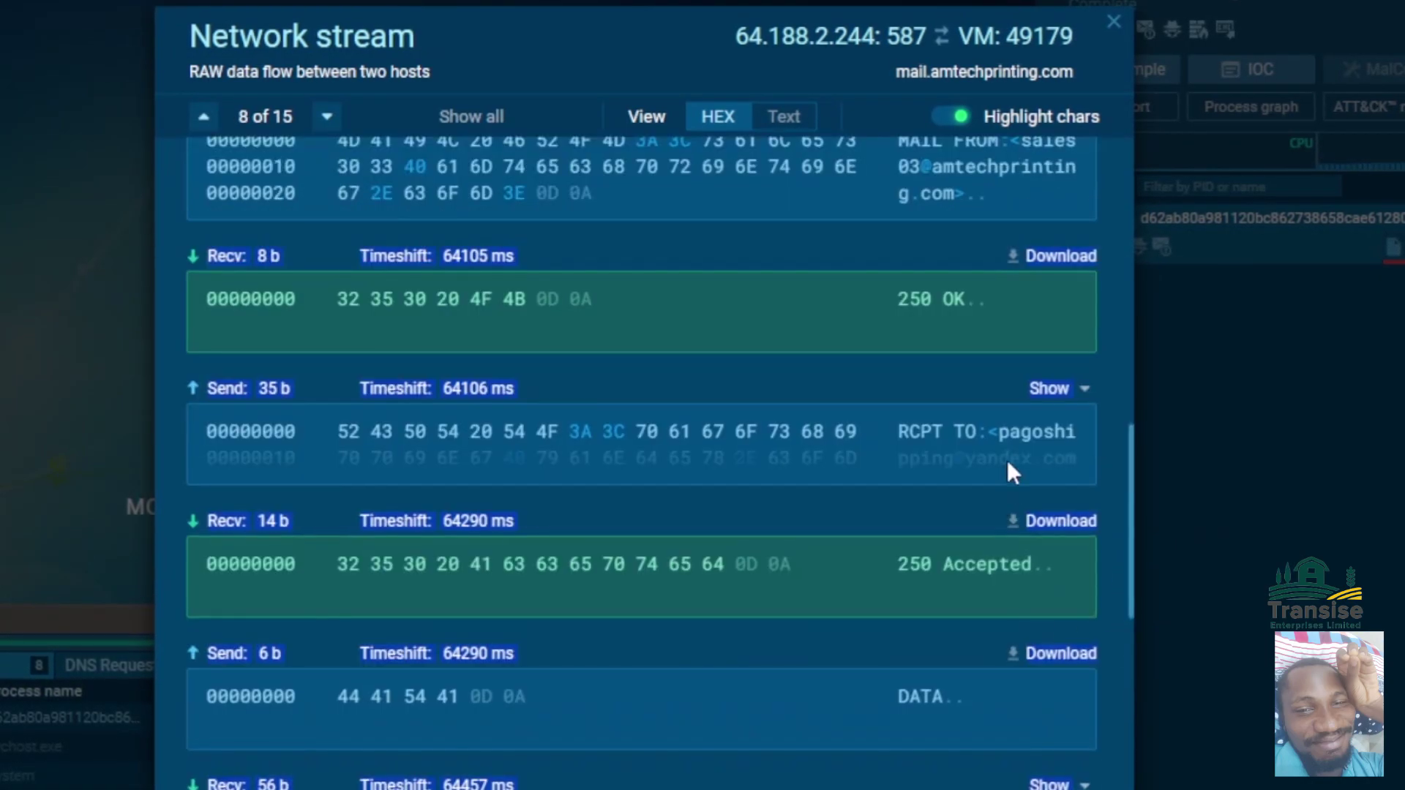
{"action": "left_click", "coordinate": [1025, 459]}
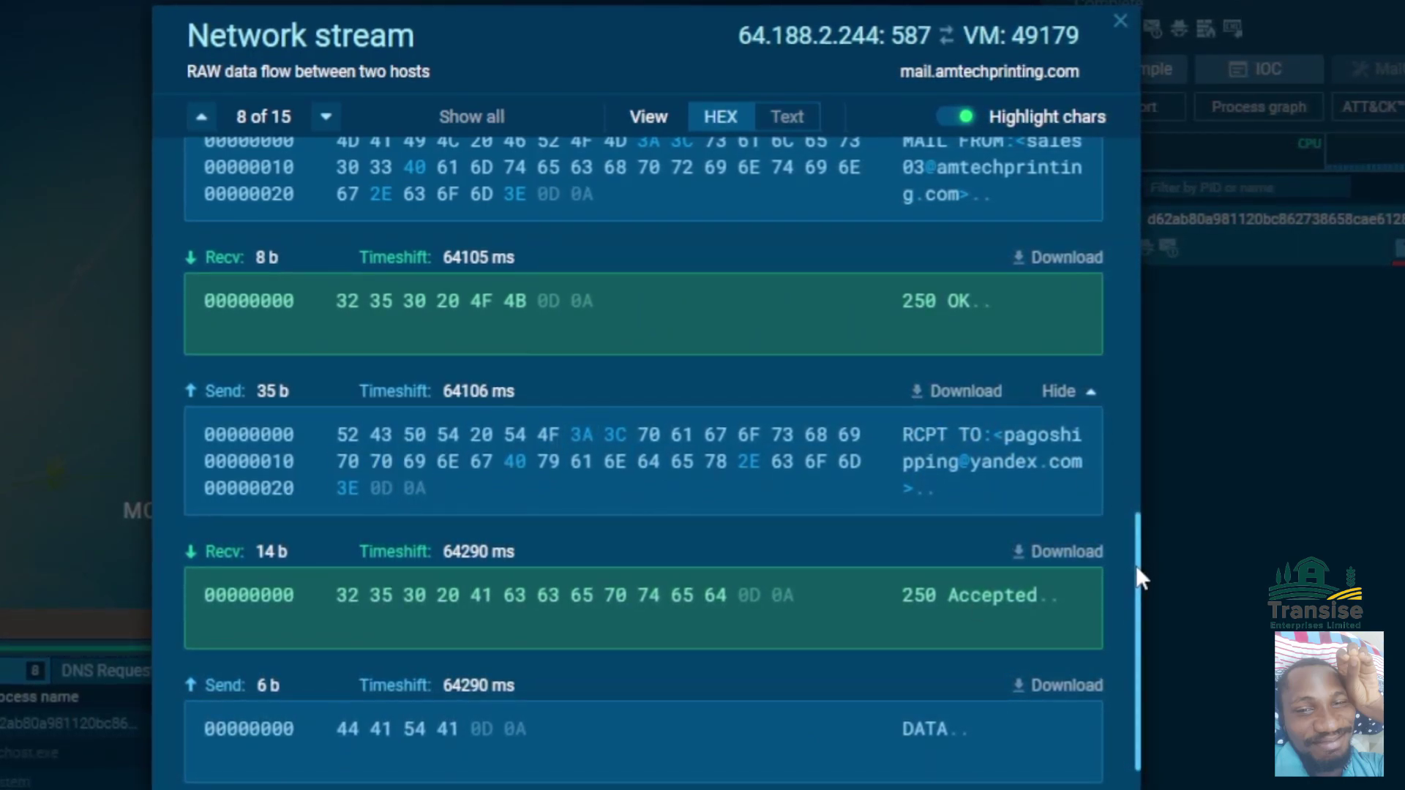
{"action": "scroll", "coordinate": [1136, 586], "scroll_direction": "down", "scroll_amount": 1}
{"action": "scroll", "coordinate": [1135, 586], "scroll_direction": "down", "scroll_amount": 5}
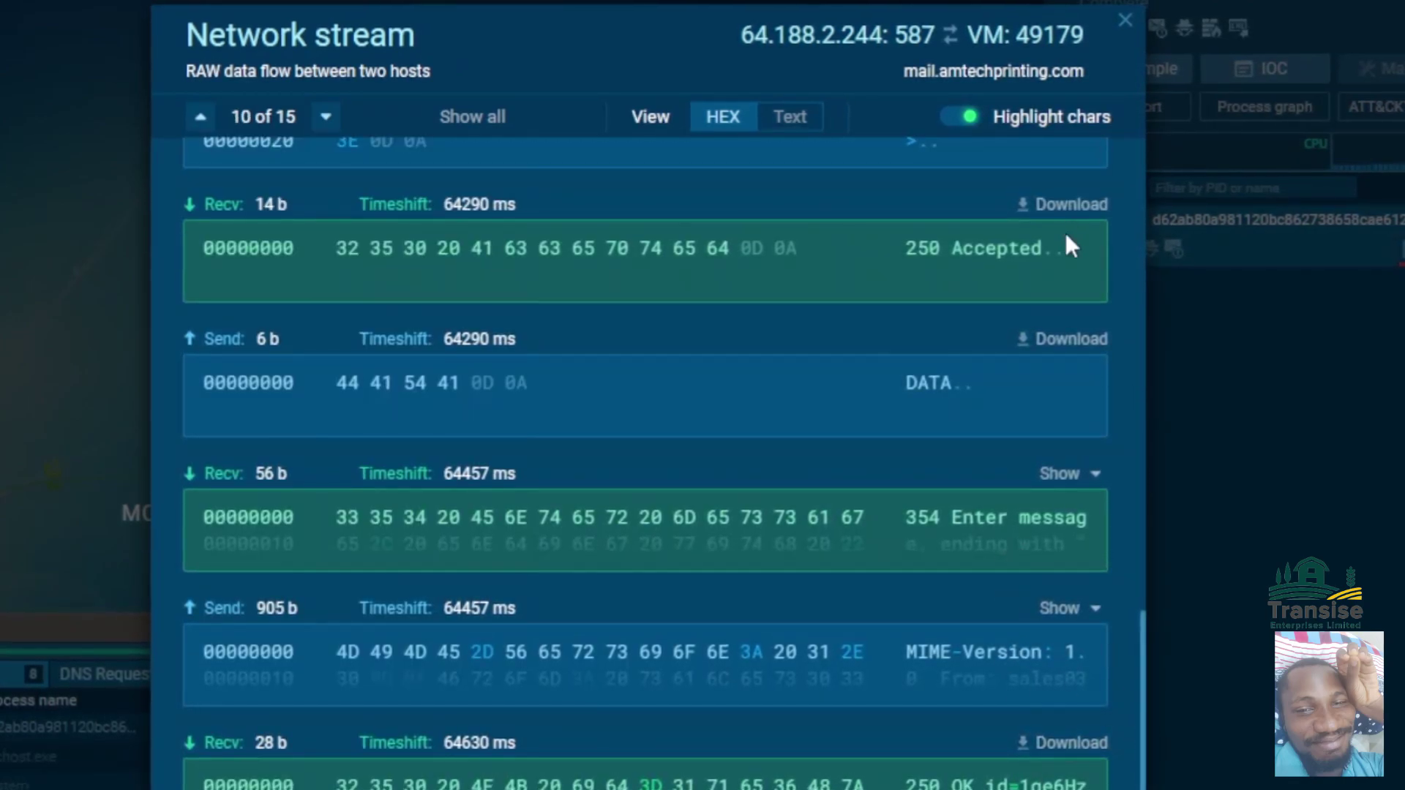
{"action": "left_click", "coordinate": [1127, 22]}
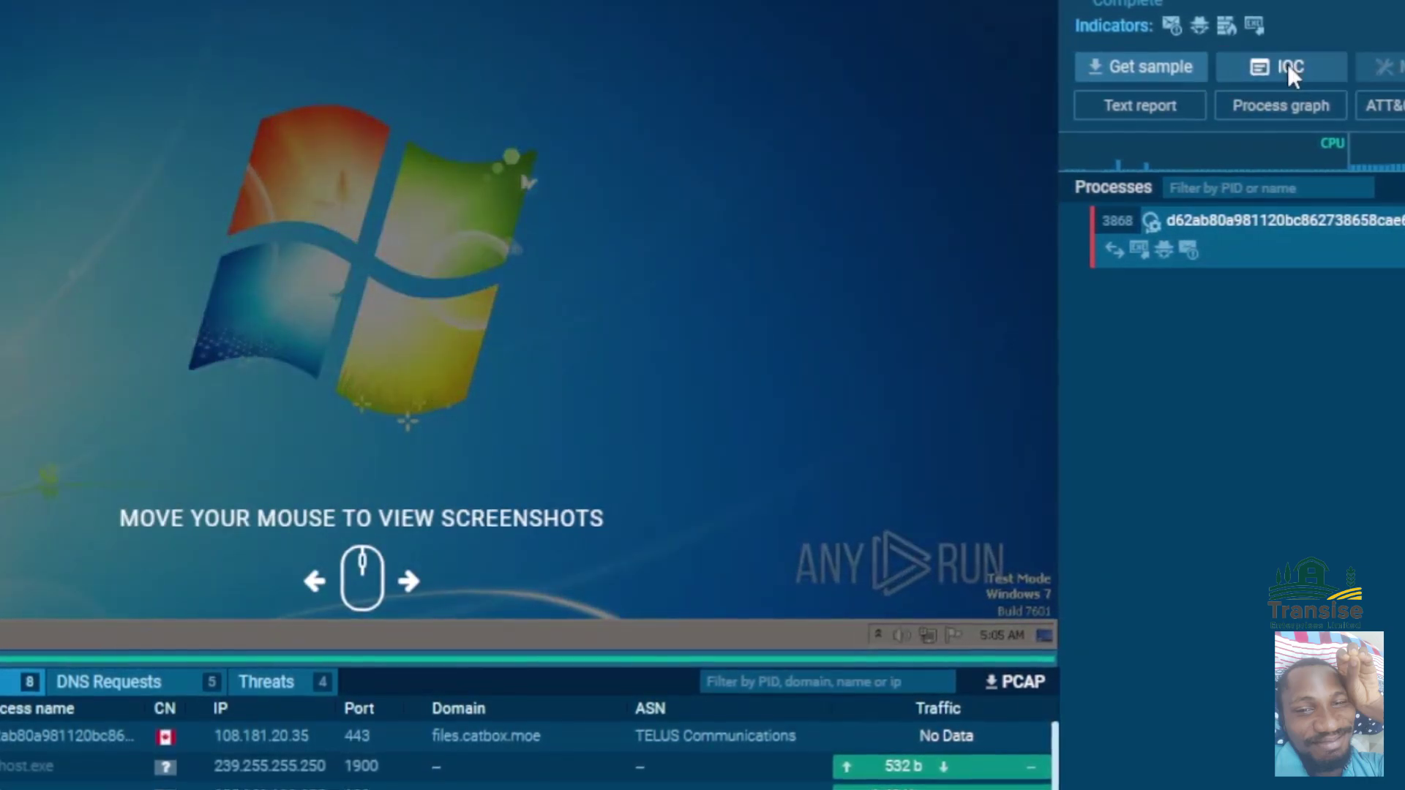
- Review the task's IOC summary, including file hashes, the dropped executable, DNS requests and connections, and close it
{"action": "left_click", "coordinate": [1285, 65]}
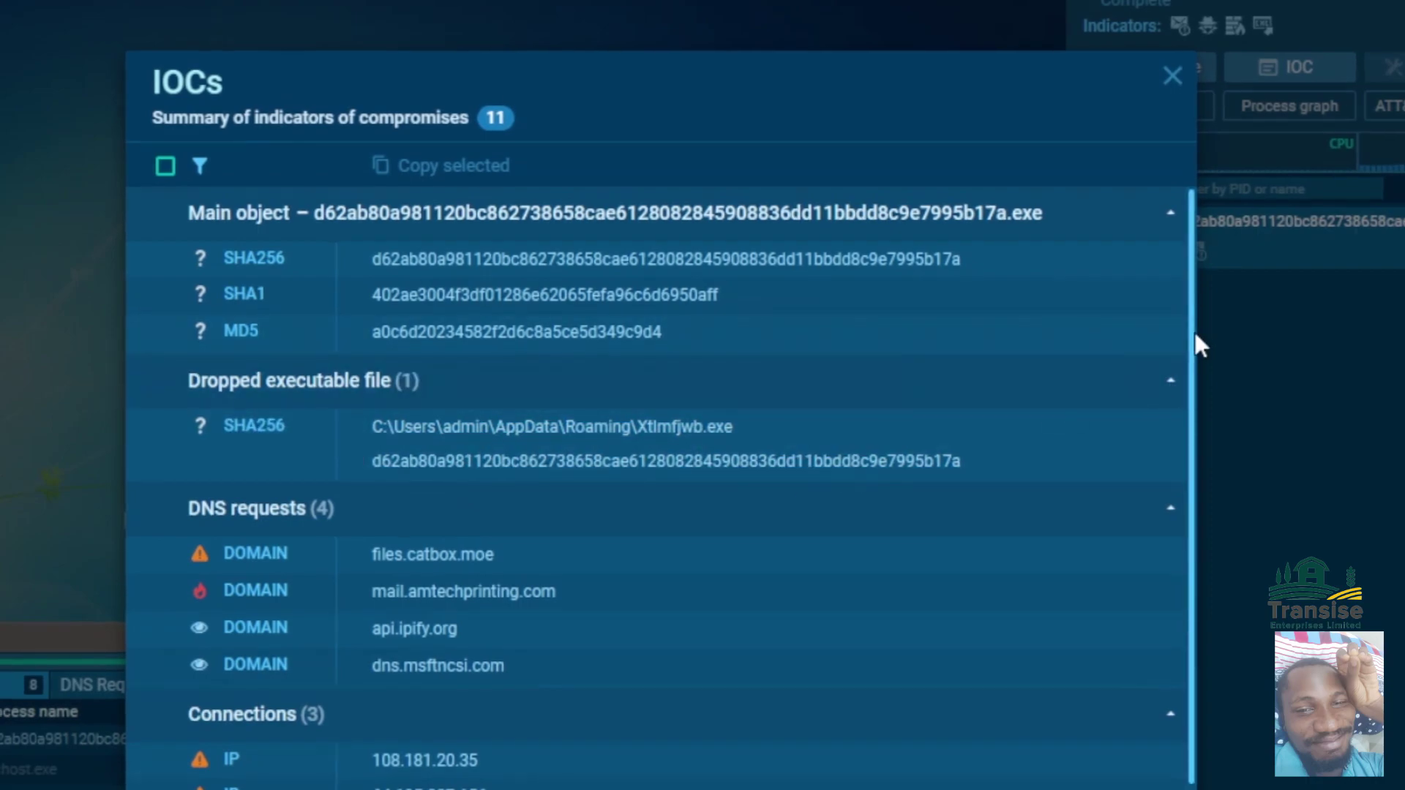
{"action": "scroll", "coordinate": [1195, 351], "scroll_direction": "down", "scroll_amount": 1}
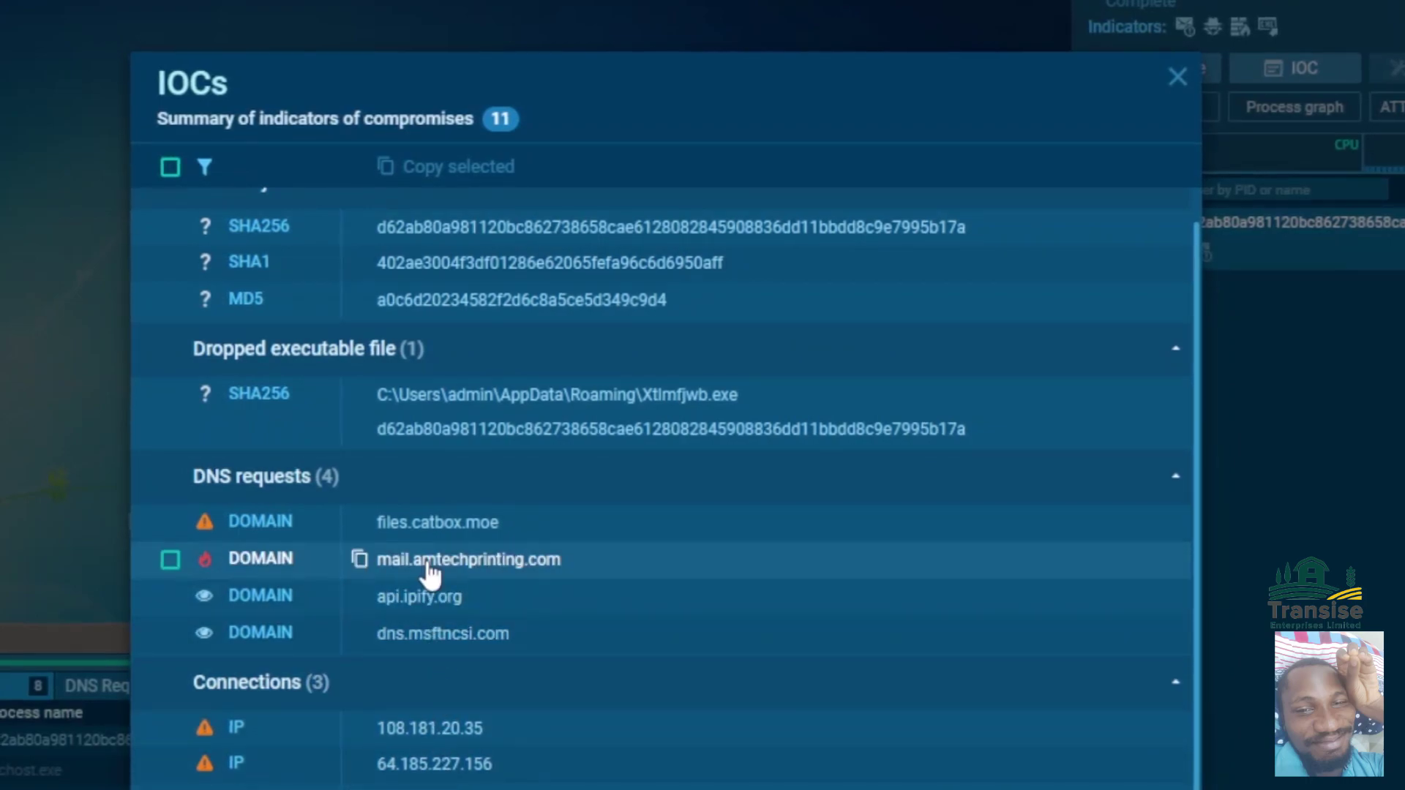
{"action": "scroll", "coordinate": [1195, 402], "scroll_direction": "up", "scroll_amount": 2}
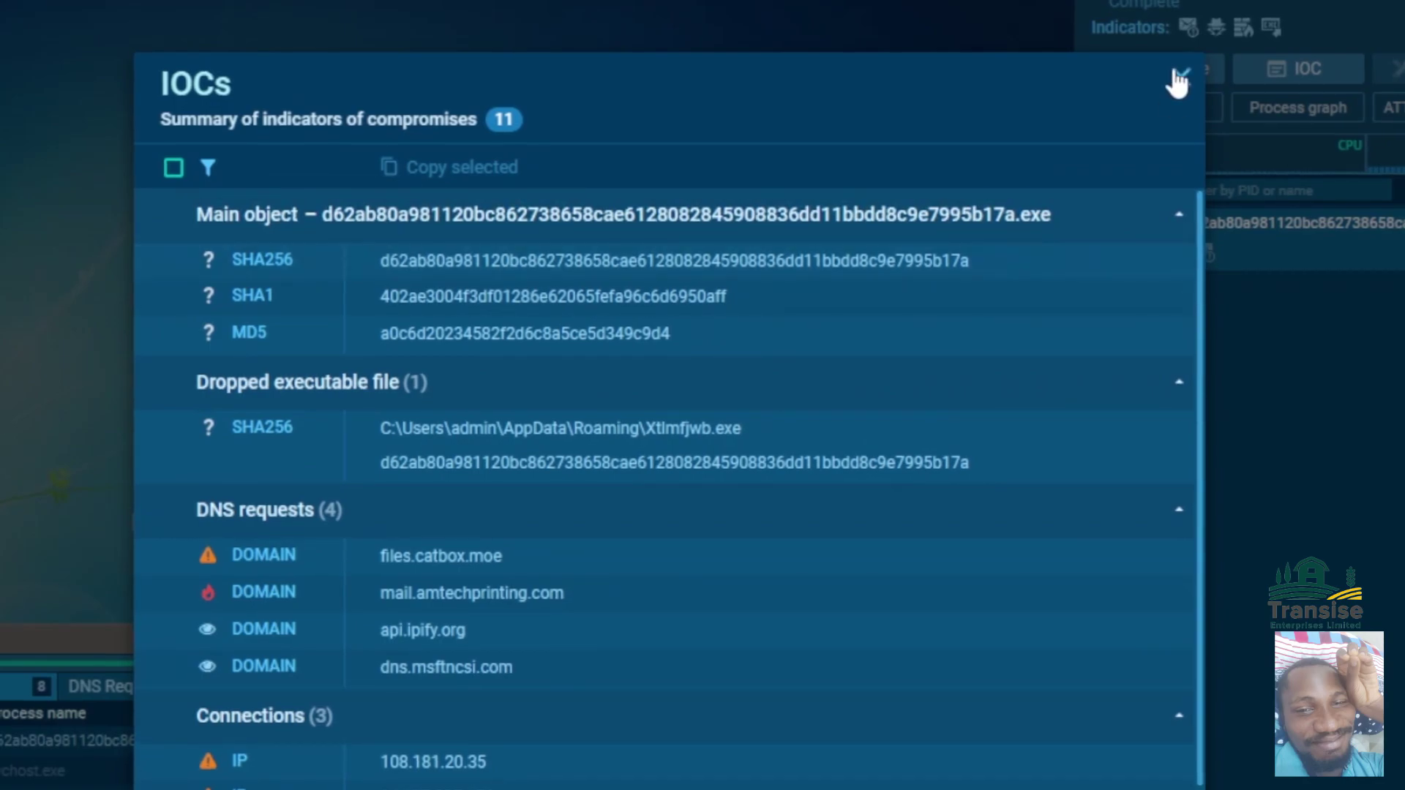
{"action": "left_click", "coordinate": [1179, 78]}
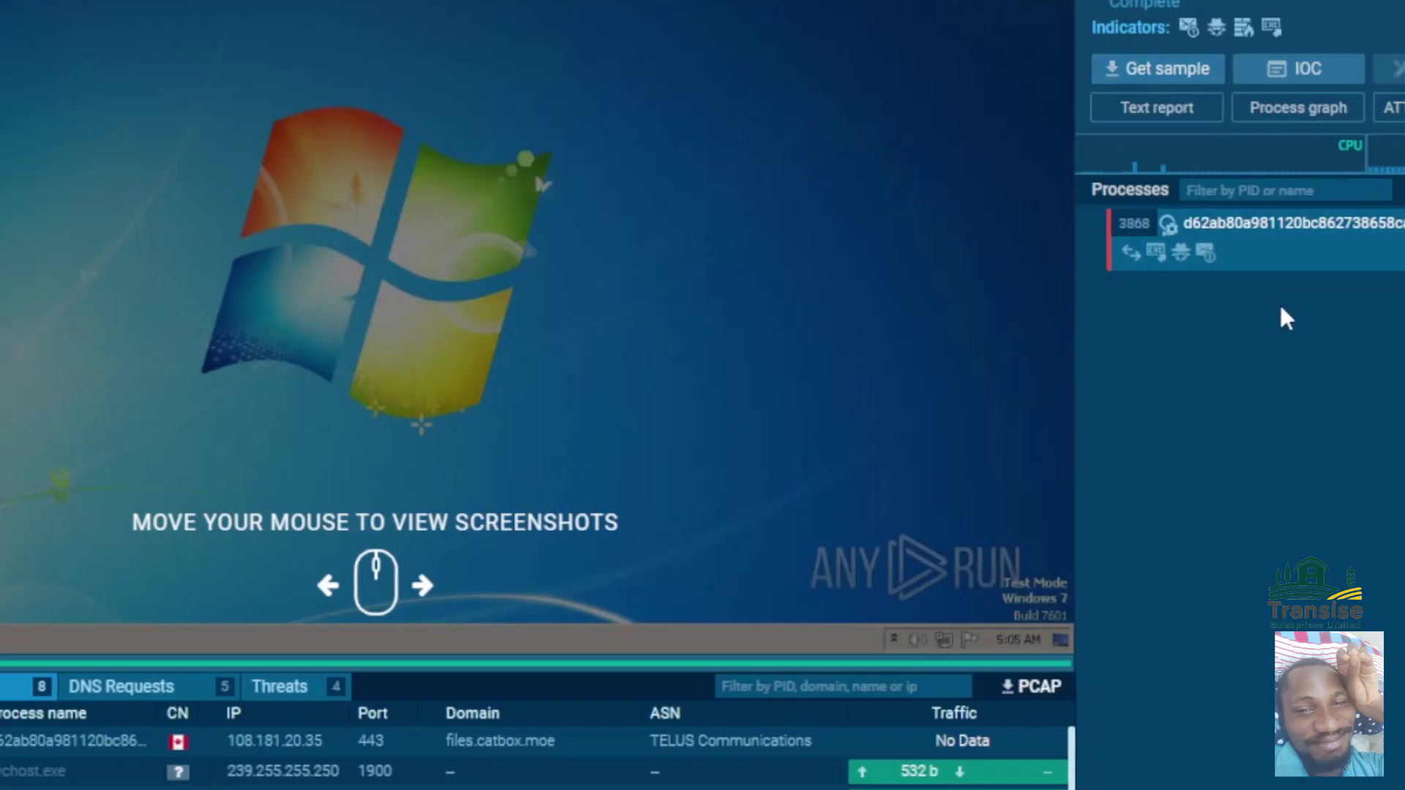
- View the task's process graph and open its text report, completing the Cloudflare connection check
{"action": "left_click", "coordinate": [1273, 110]}
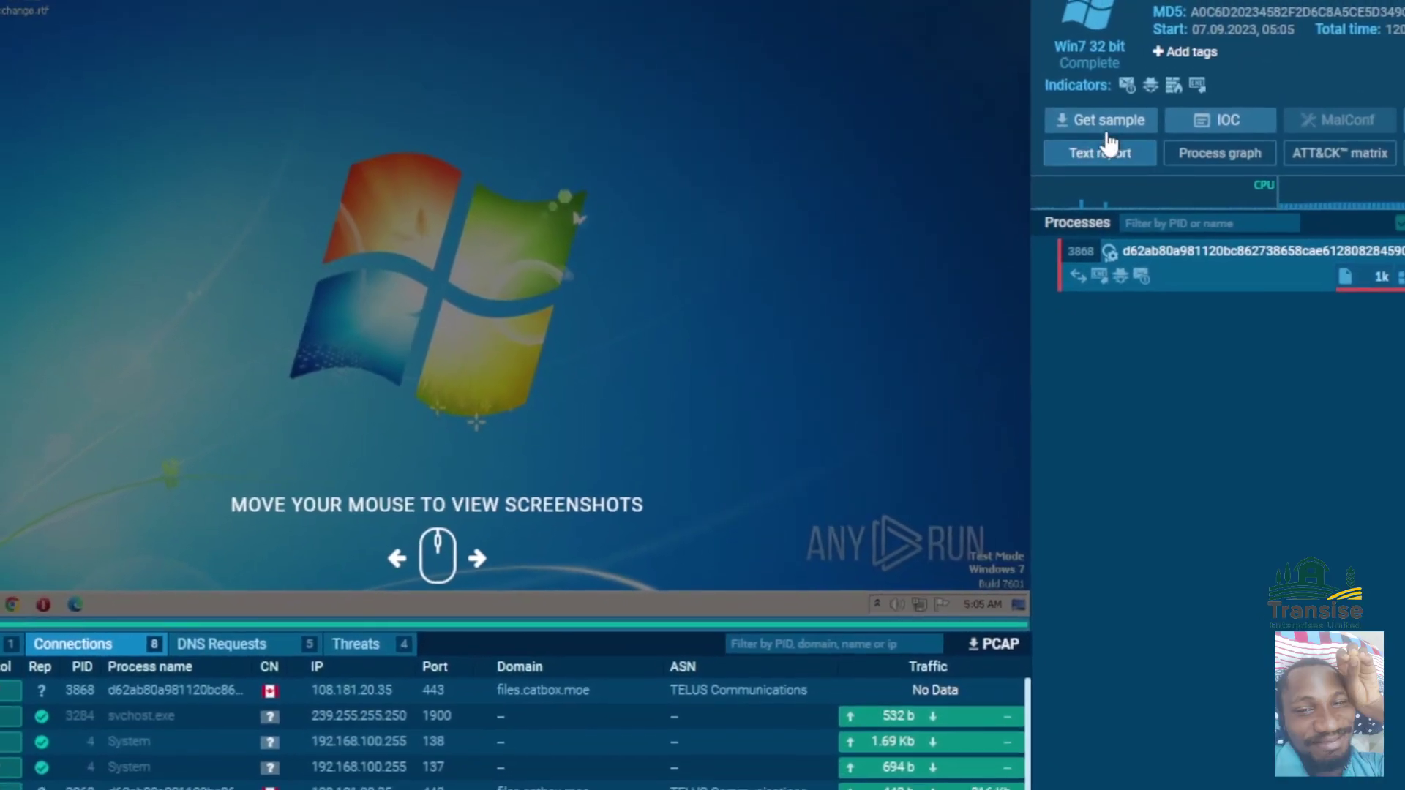
{"action": "left_click", "coordinate": [1109, 146]}
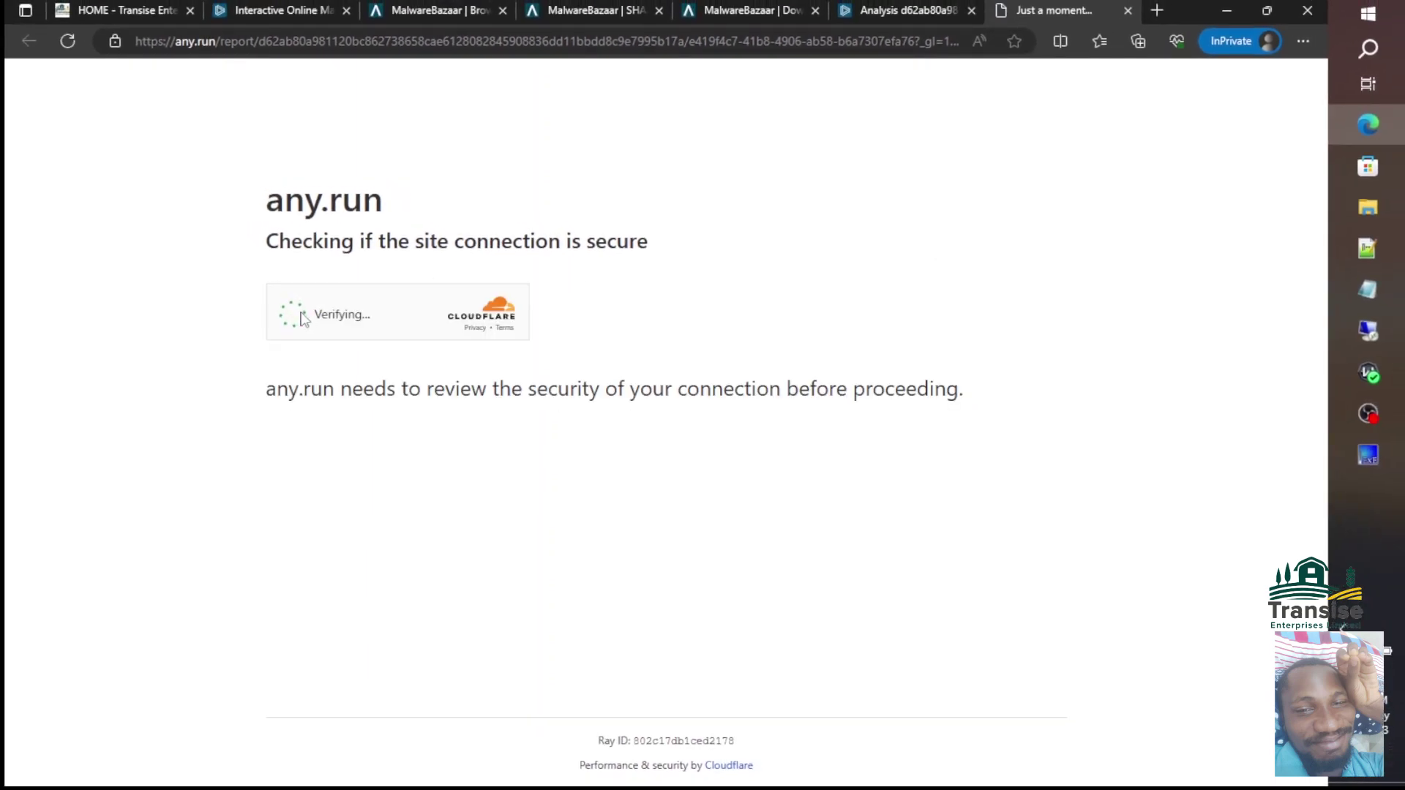
{"action": "left_click", "coordinate": [298, 316]}
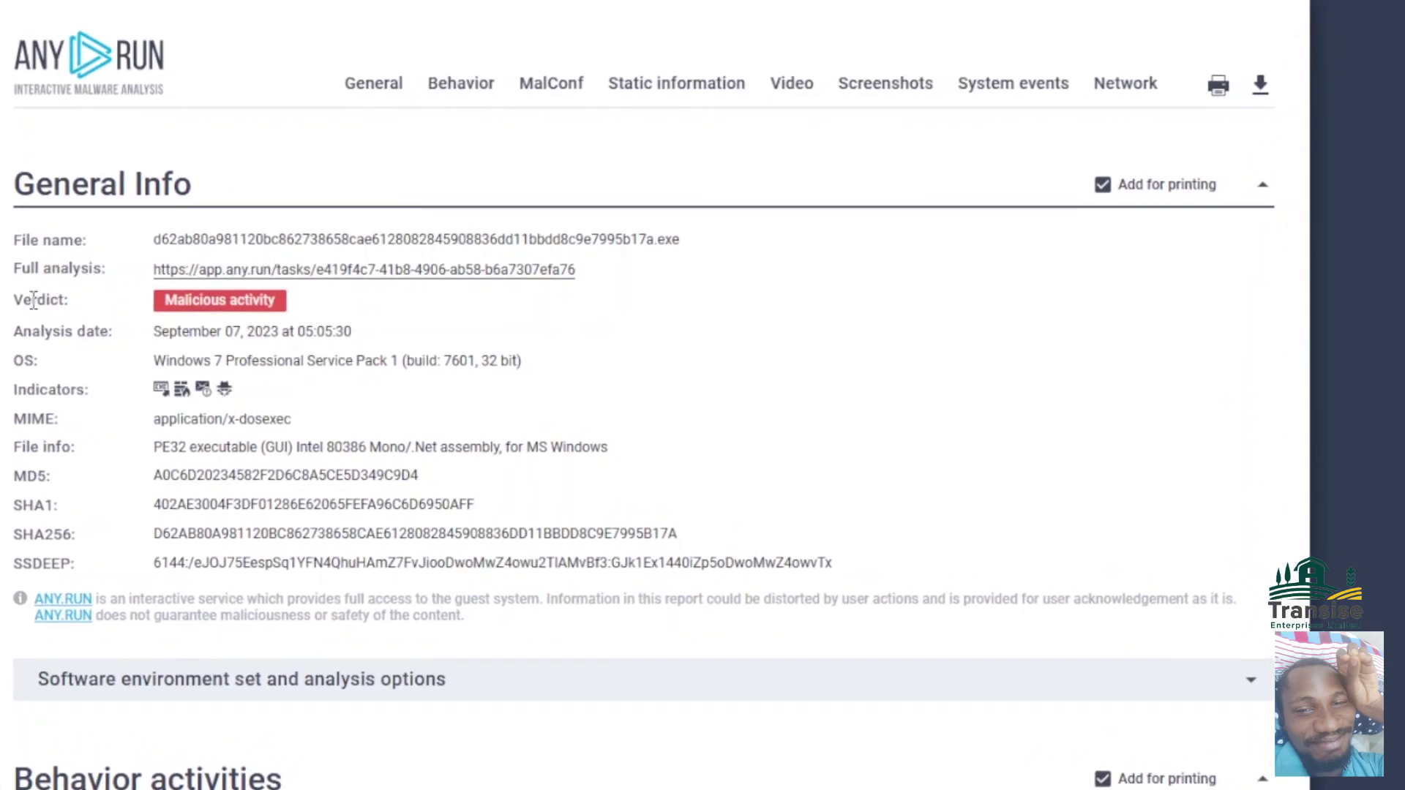
- Examine the report's verdict, general information and behavior activities
{"action": "left_click_drag", "start_coordinate": [13, 303], "coordinate": [279, 311]}
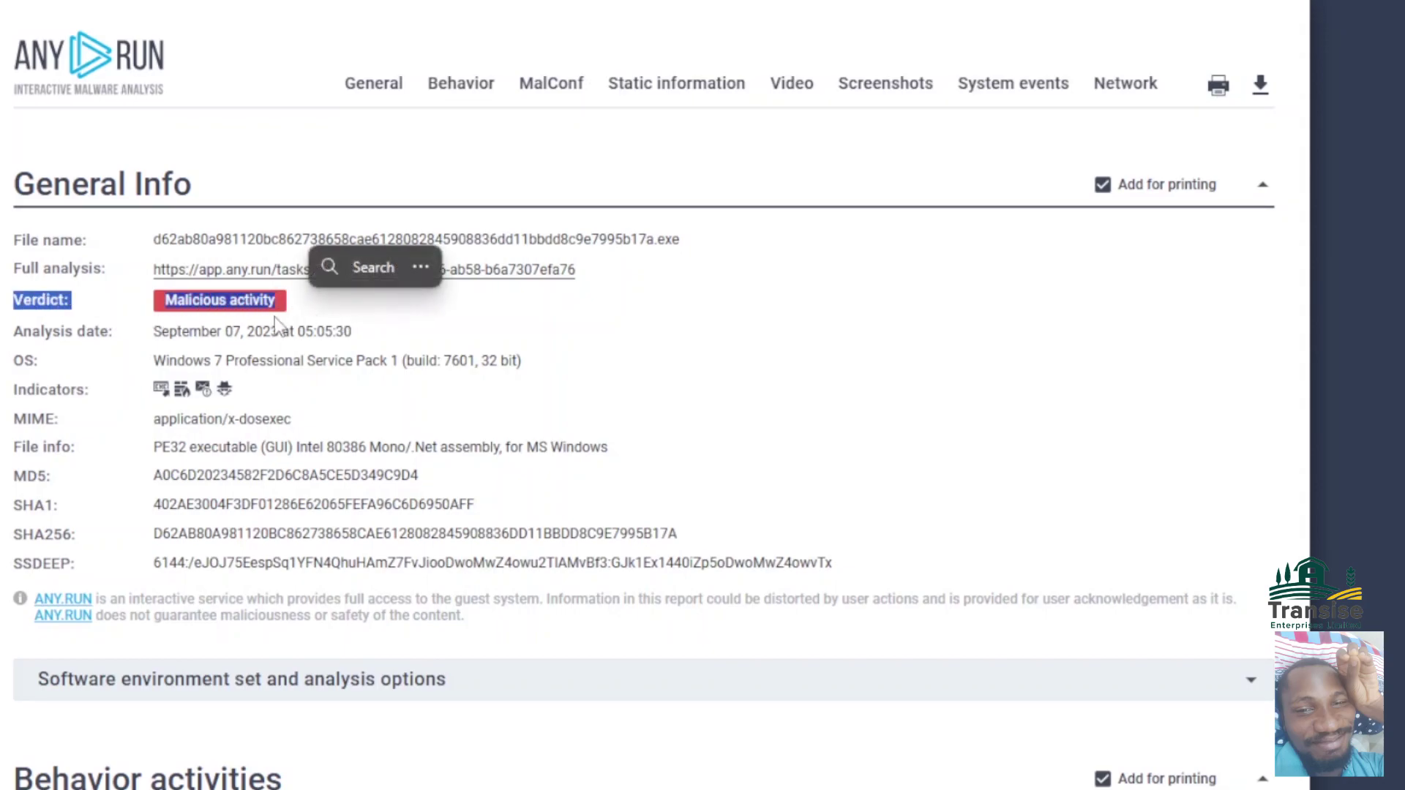
{"action": "left_click", "coordinate": [322, 335]}
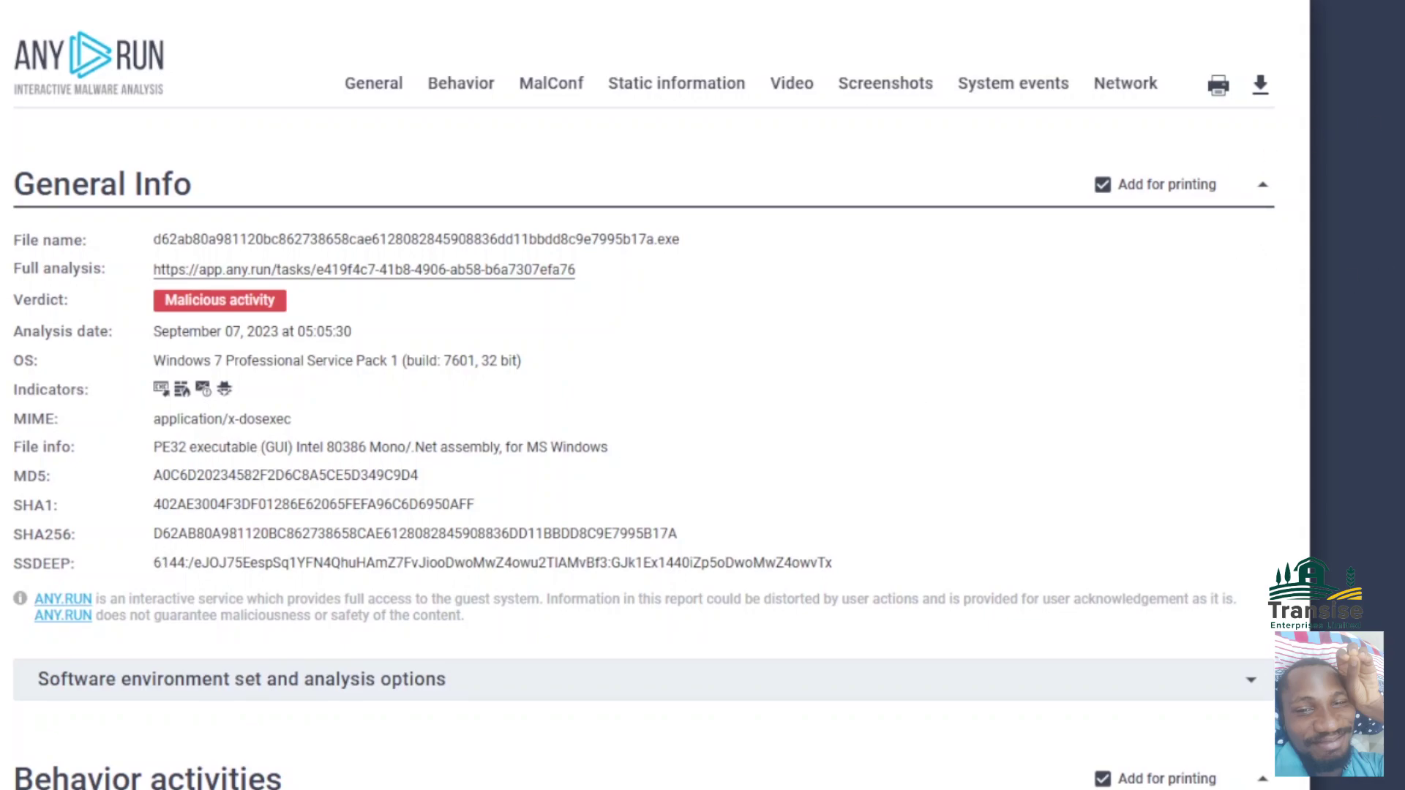
{"action": "scroll", "coordinate": [549, 549], "scroll_direction": "down", "scroll_amount": 5}
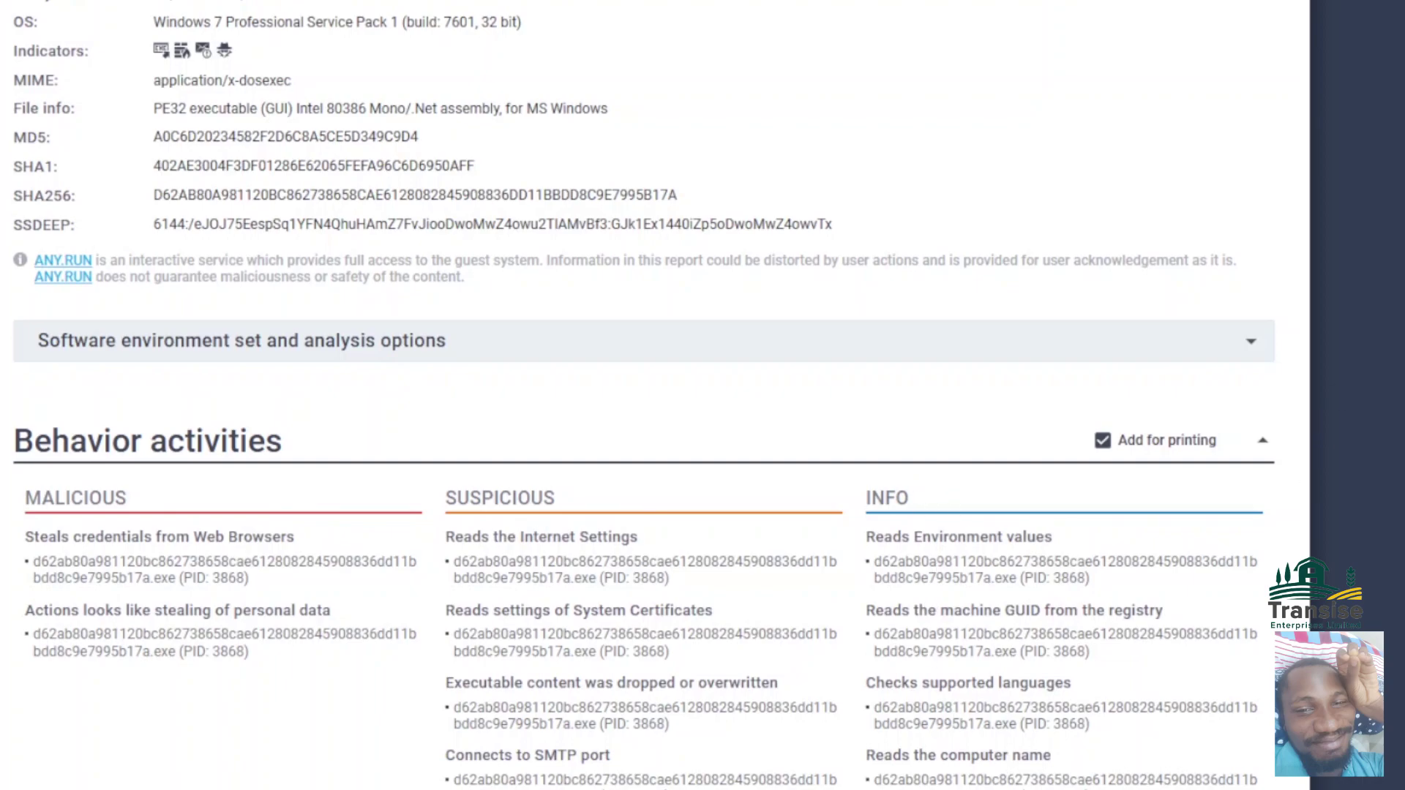
{"action": "scroll", "coordinate": [644, 396], "scroll_direction": "down", "scroll_amount": 6}
{"action": "scroll", "coordinate": [644, 395], "scroll_direction": "up", "scroll_amount": 2}
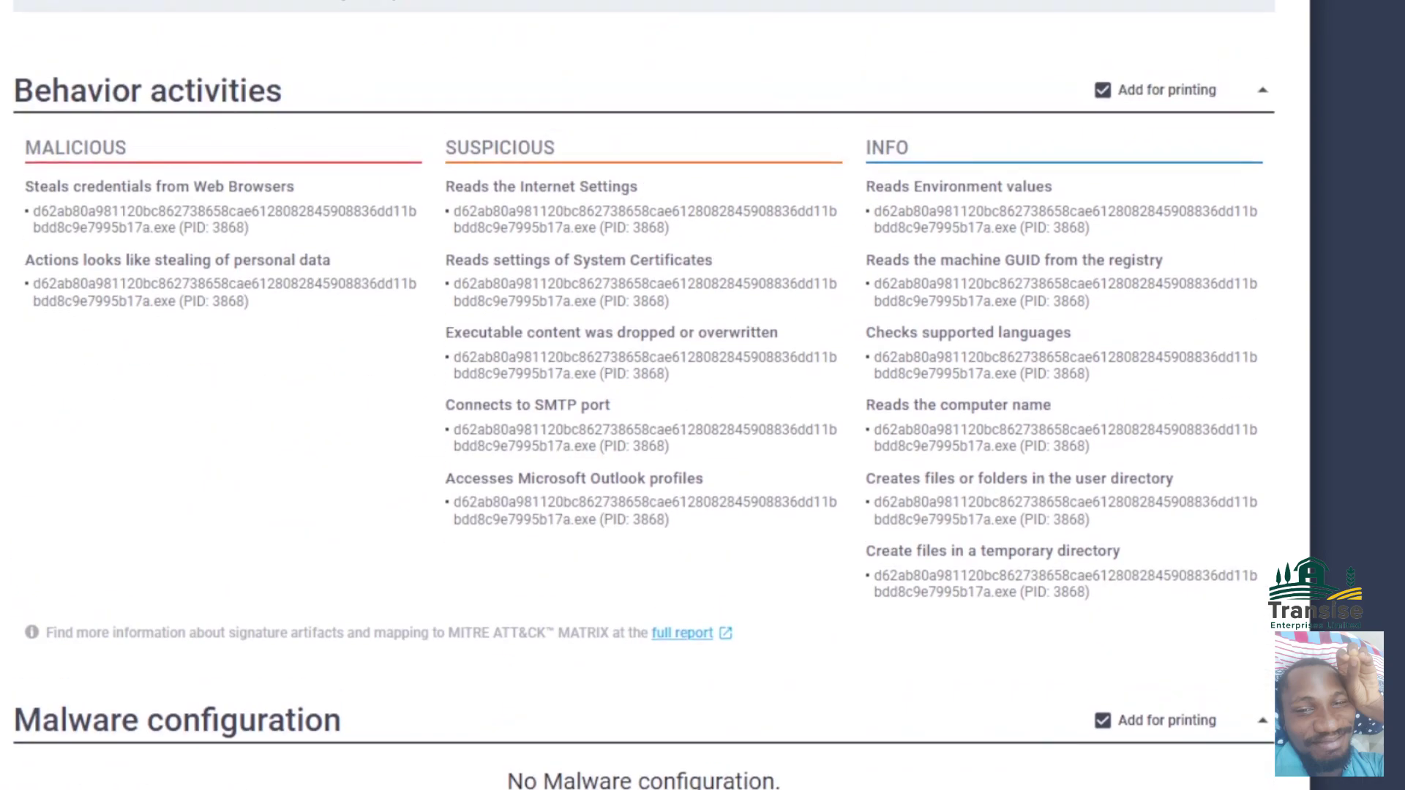
{"action": "scroll", "coordinate": [644, 395], "scroll_direction": "up", "scroll_amount": 1}
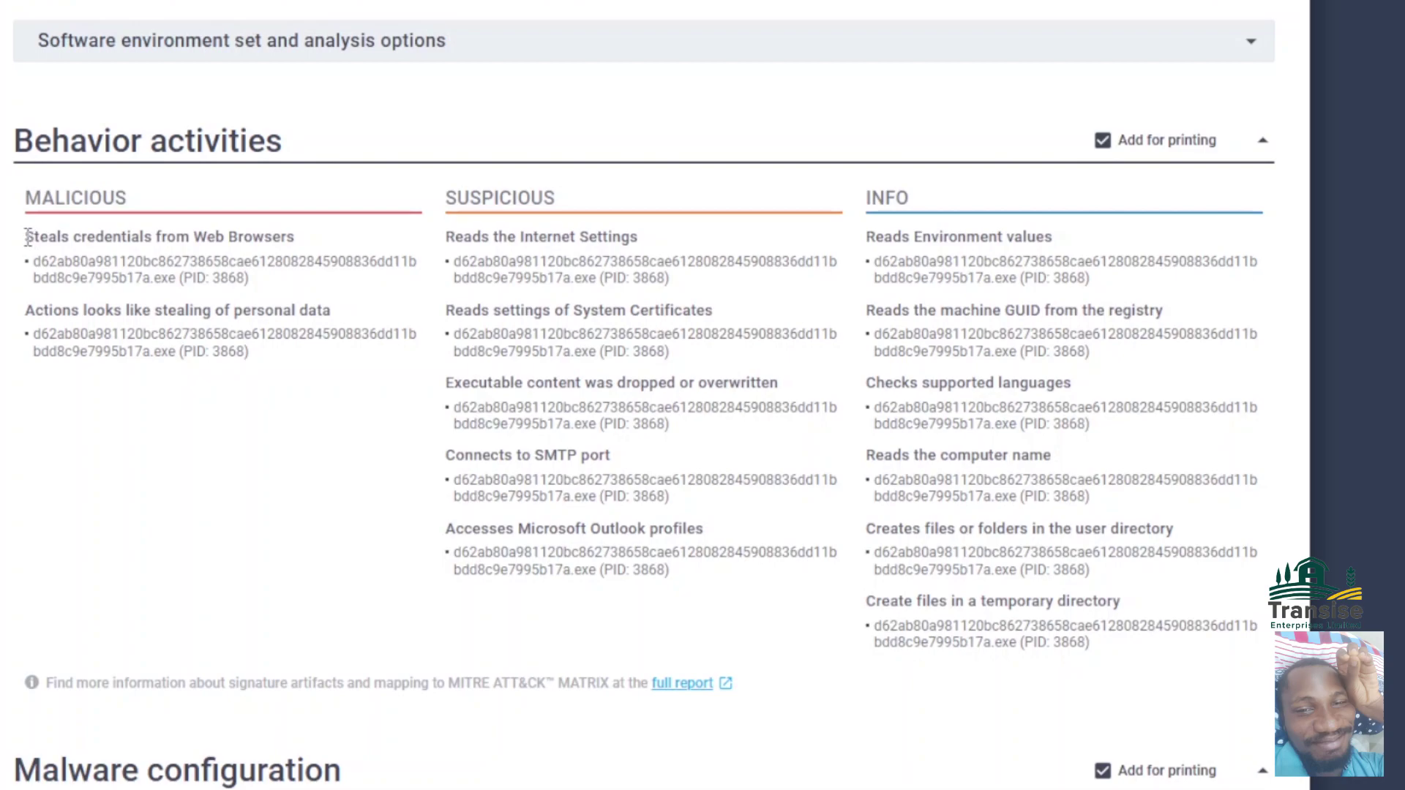
- Highlight the malicious activity "Steals credentials from Web Browsers" and review the report's malware configuration, static information, PE headers and sections
{"action": "left_click_drag", "start_coordinate": [27, 236], "coordinate": [322, 240]}
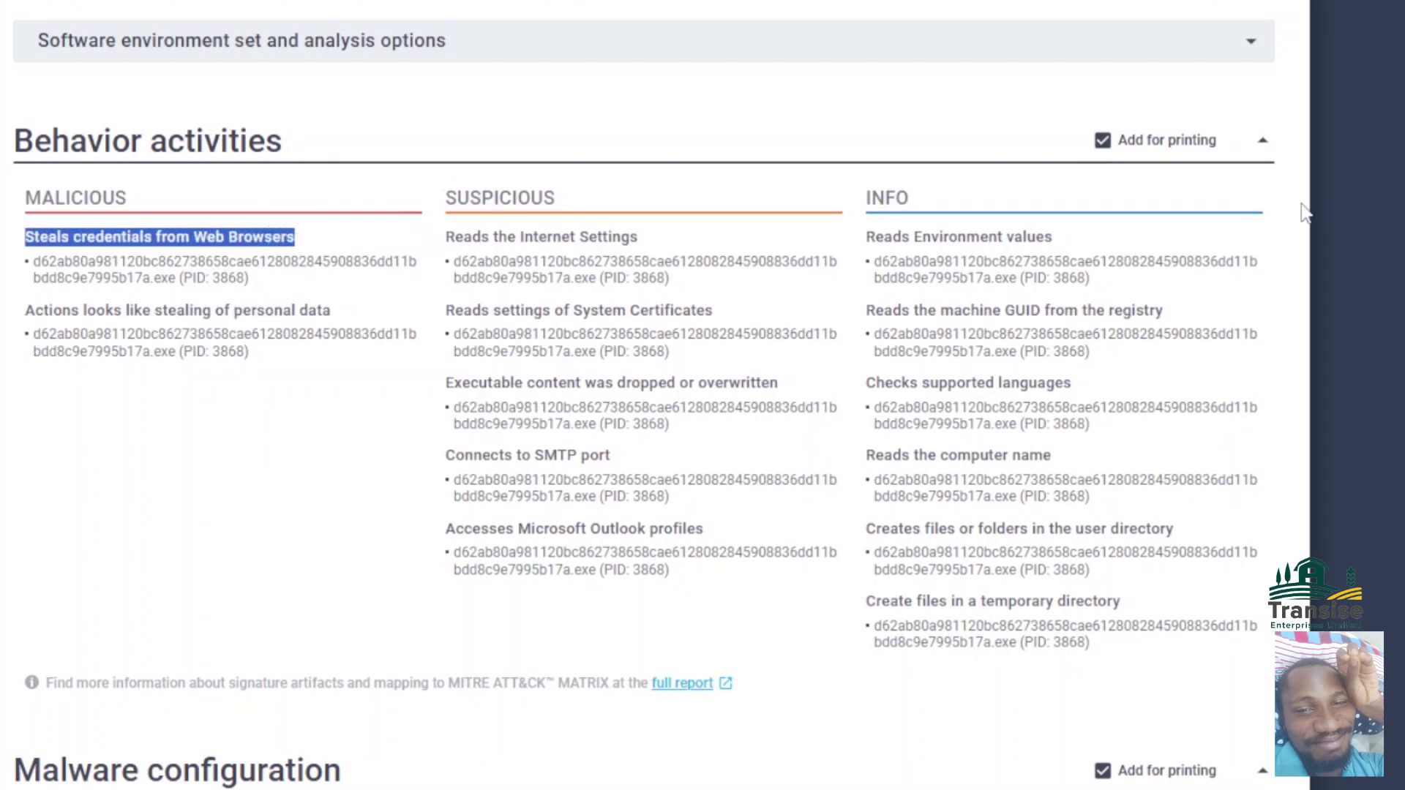
{"action": "scroll", "coordinate": [644, 395], "scroll_direction": "down", "scroll_amount": 5}
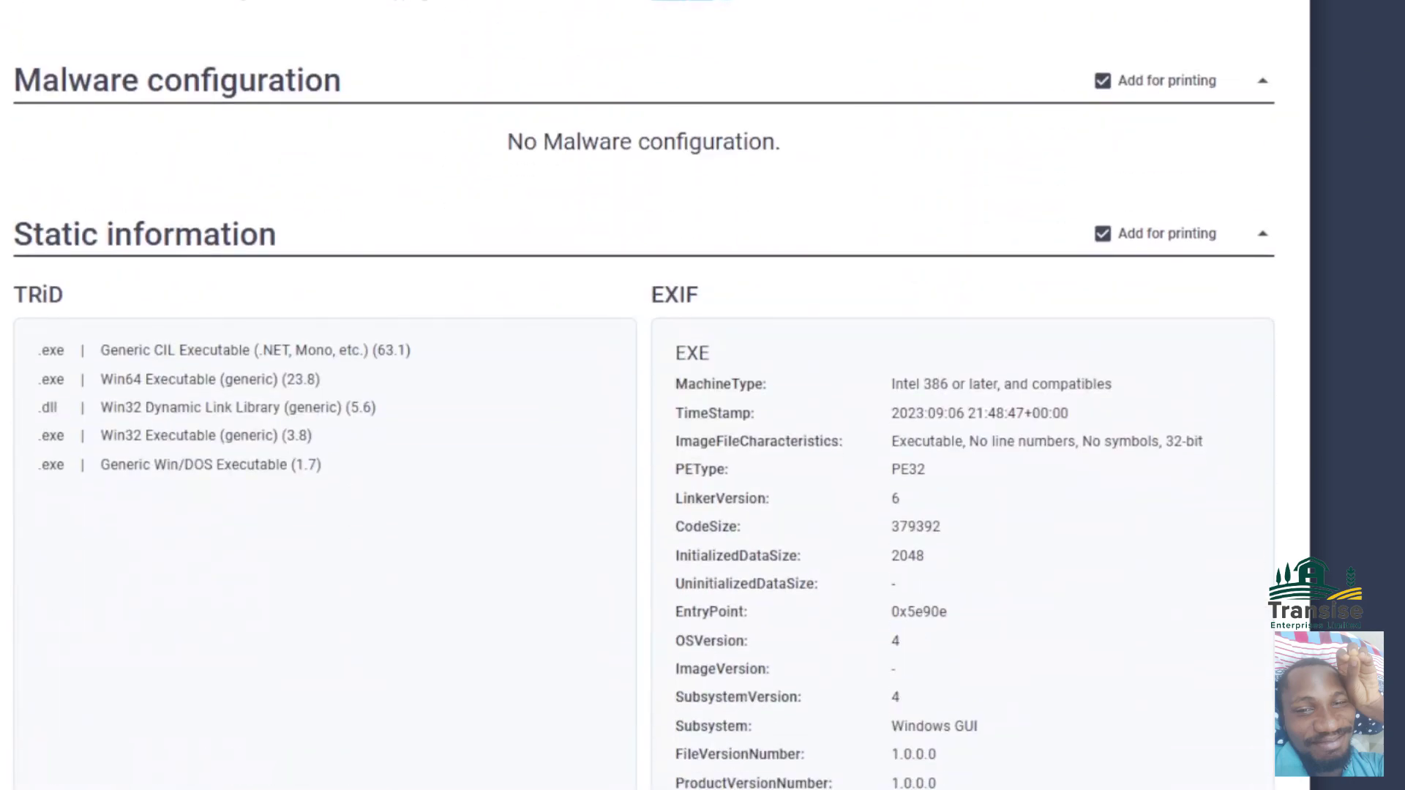
{"action": "scroll", "coordinate": [644, 396], "scroll_direction": "down", "scroll_amount": 4}
{"action": "scroll", "coordinate": [644, 395], "scroll_direction": "up", "scroll_amount": 5}
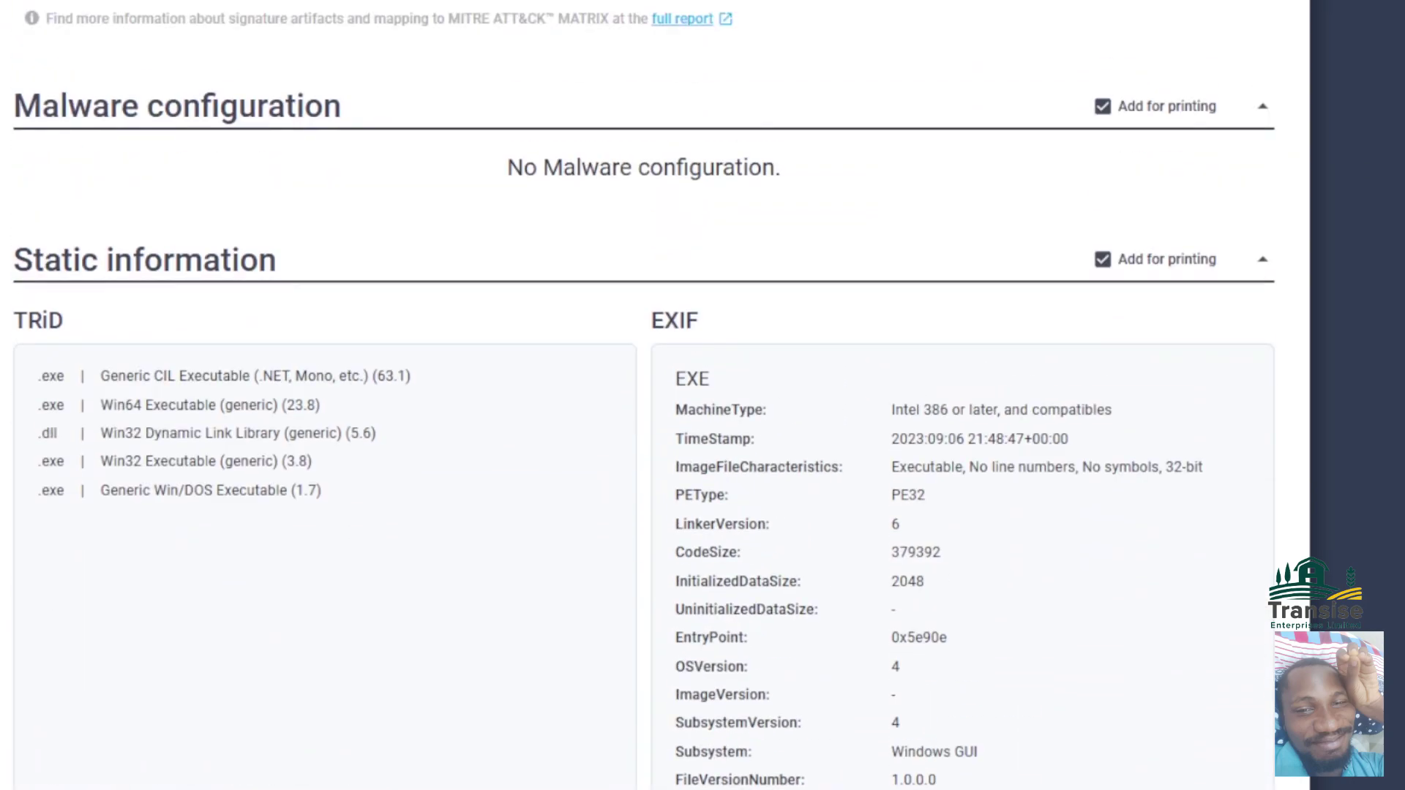
{"action": "scroll", "coordinate": [948, 288], "scroll_direction": "down", "scroll_amount": 1}
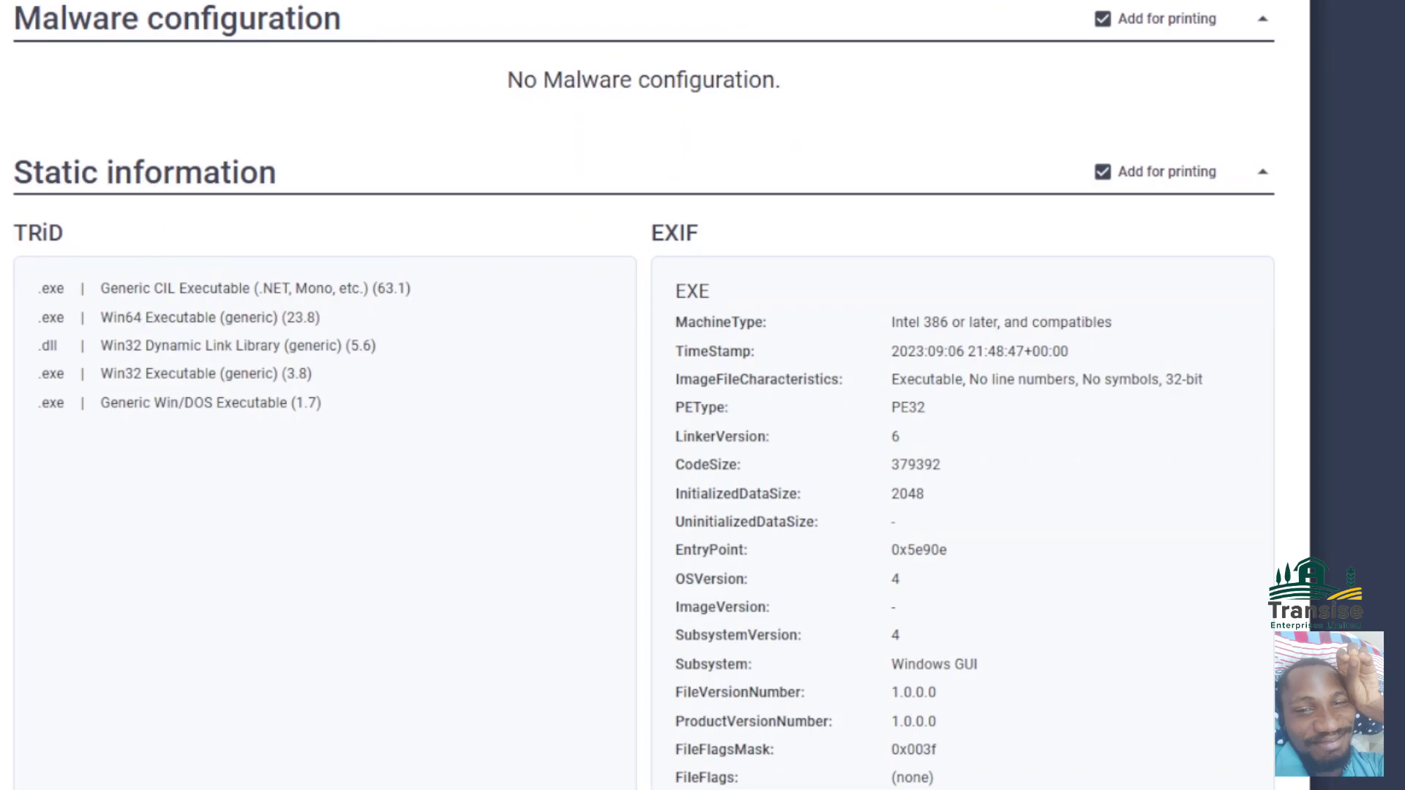
{"action": "scroll", "coordinate": [644, 395], "scroll_direction": "down", "scroll_amount": 10}
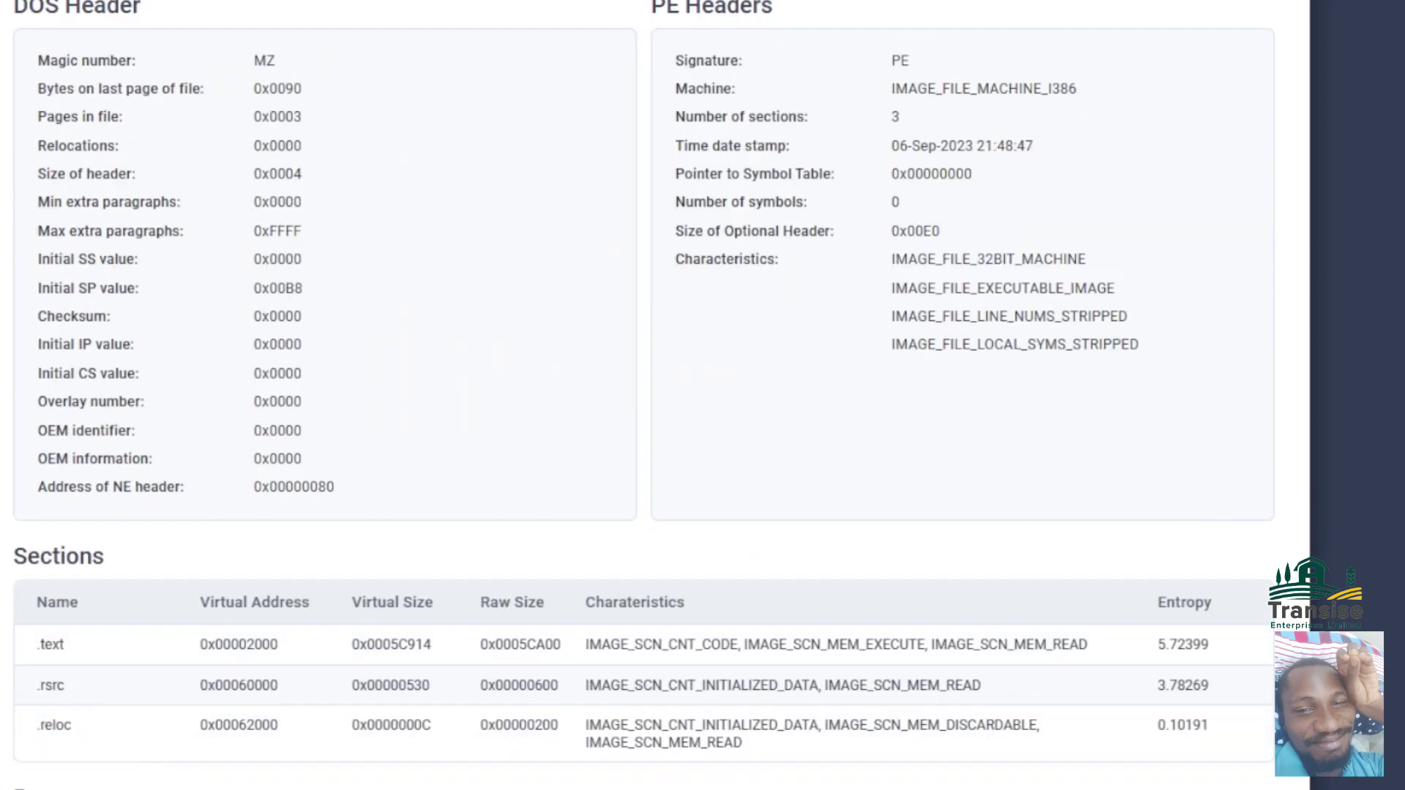
{"action": "scroll", "coordinate": [644, 395], "scroll_direction": "down", "scroll_amount": 12}
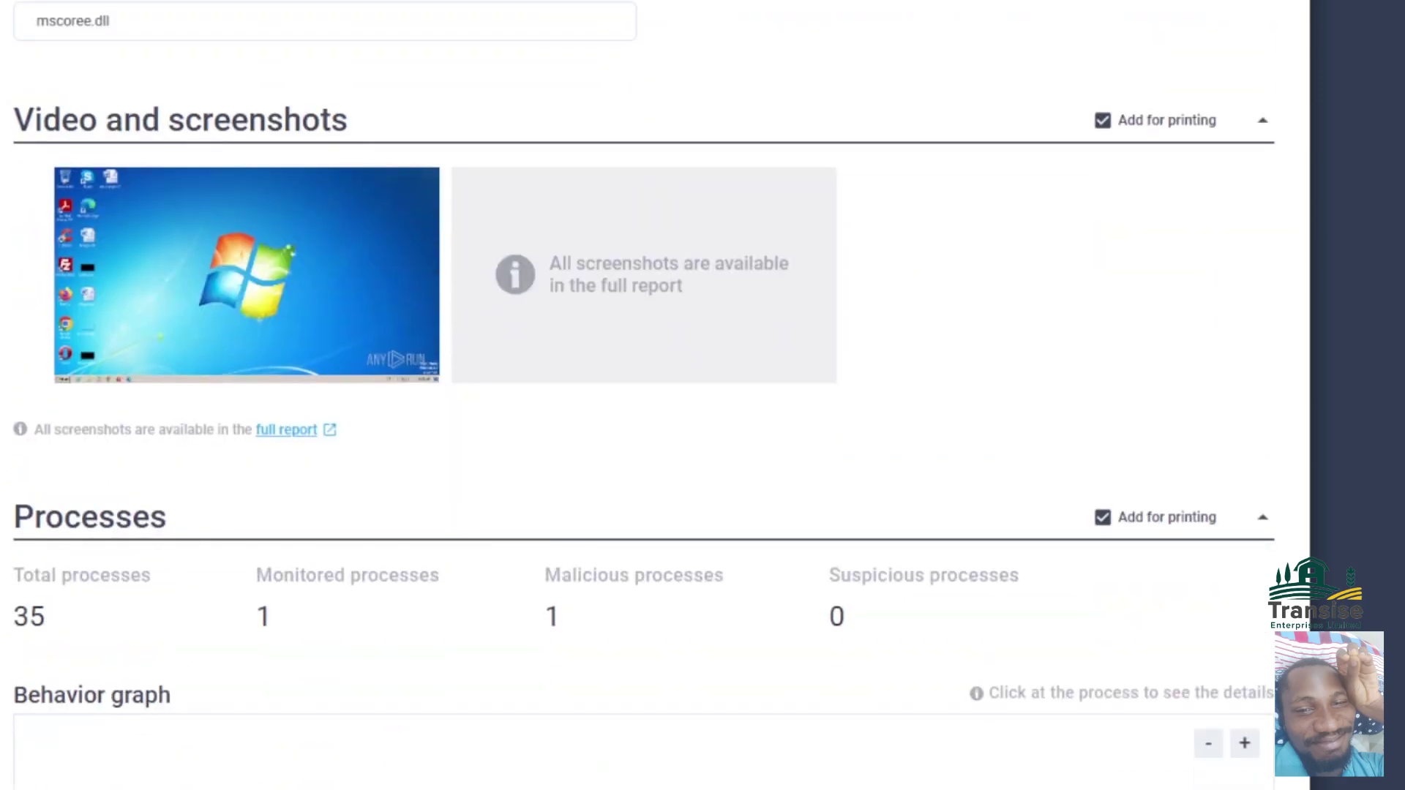
- Examine the report's process information, loaded modules, dropped files, and network activity with its HTTP requests, connections and DNS requests
{"action": "scroll", "coordinate": [644, 395], "scroll_direction": "down", "scroll_amount": 12}
{"action": "scroll", "coordinate": [643, 395], "scroll_direction": "up", "scroll_amount": 6}
{"action": "scroll", "coordinate": [644, 396], "scroll_direction": "down", "scroll_amount": 10}
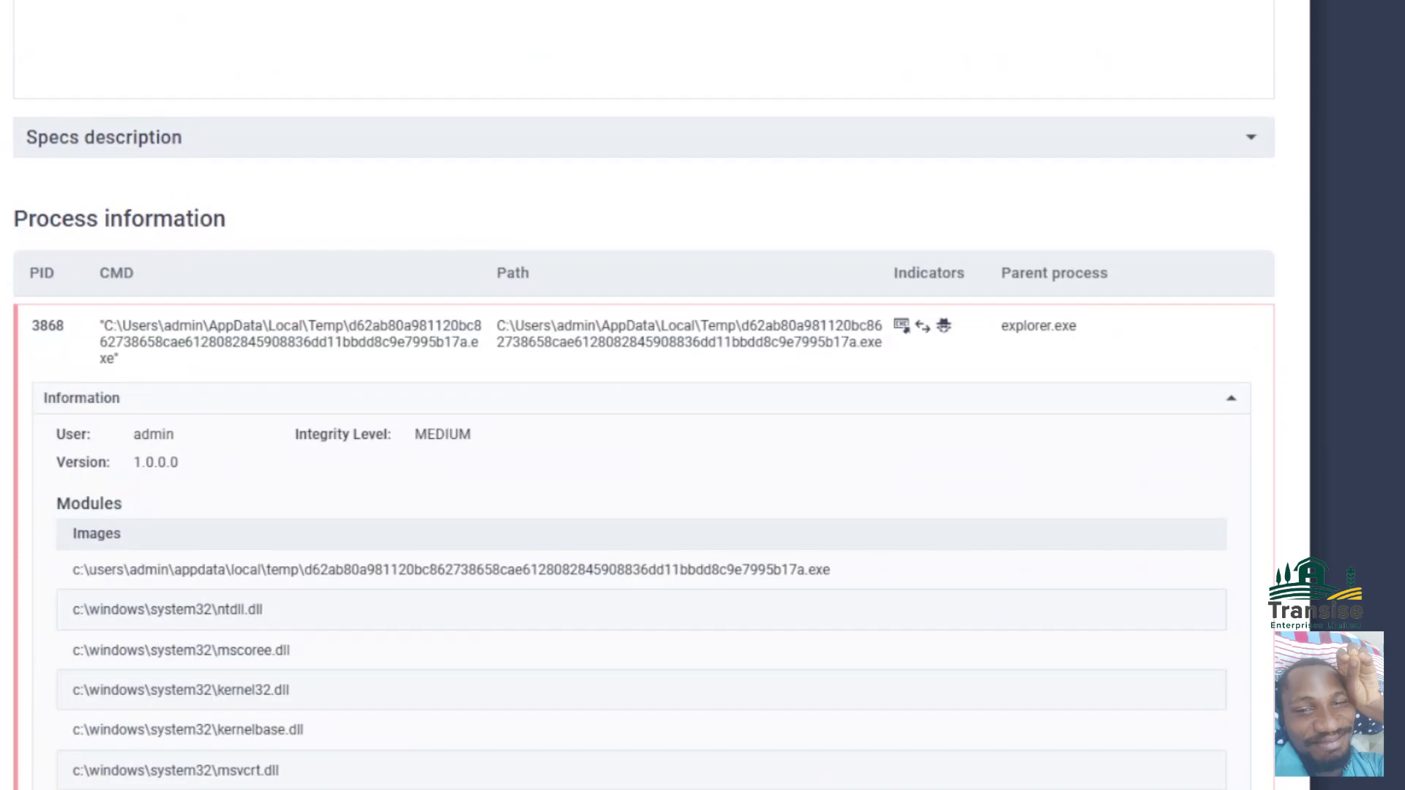
{"action": "scroll", "coordinate": [643, 395], "scroll_direction": "down", "scroll_amount": 13}
{"action": "scroll", "coordinate": [644, 395], "scroll_direction": "down", "scroll_amount": 10}
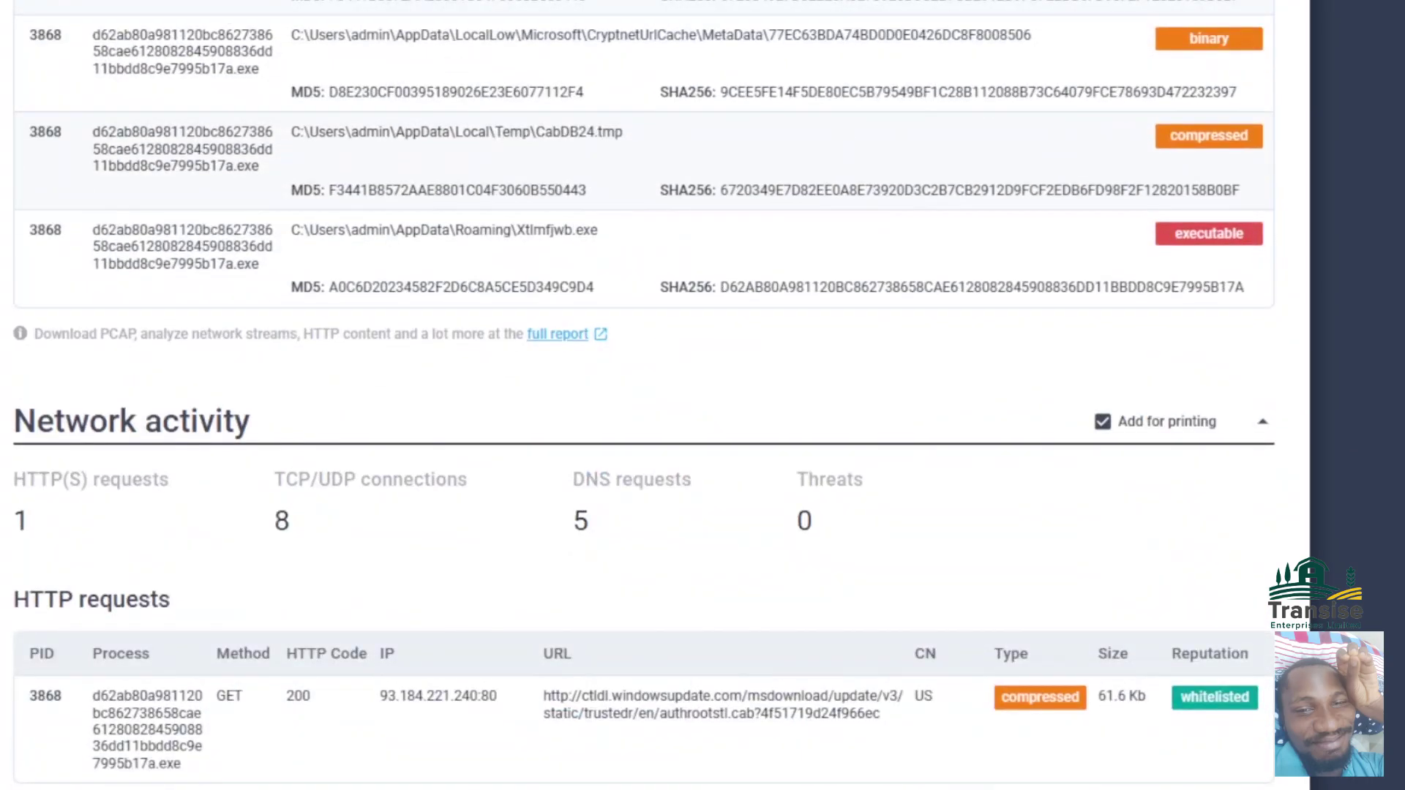
{"action": "scroll", "coordinate": [644, 395], "scroll_direction": "down", "scroll_amount": 10}
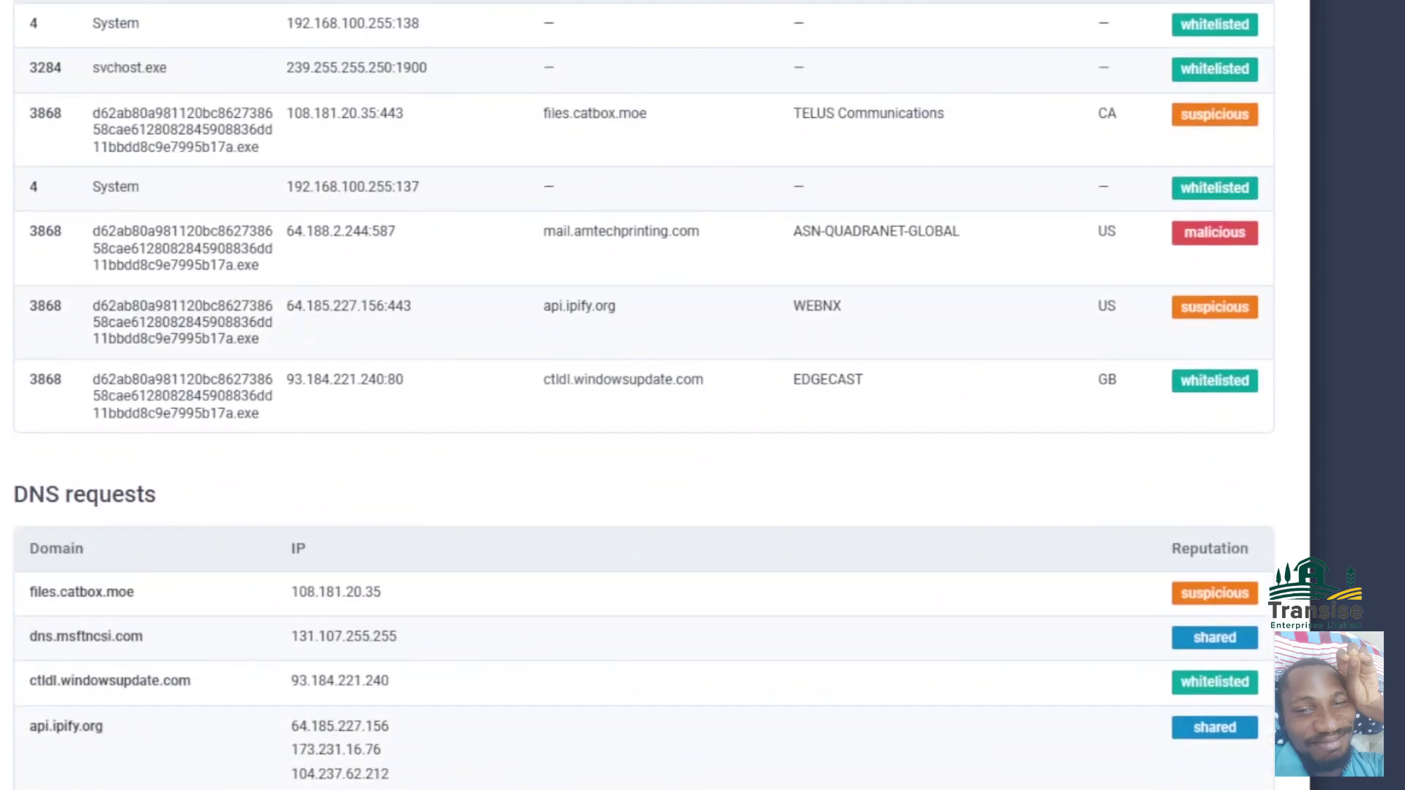
{"action": "scroll", "coordinate": [644, 395], "scroll_direction": "down", "scroll_amount": 8}
{"action": "scroll", "coordinate": [644, 395], "scroll_direction": "up", "scroll_amount": 20}
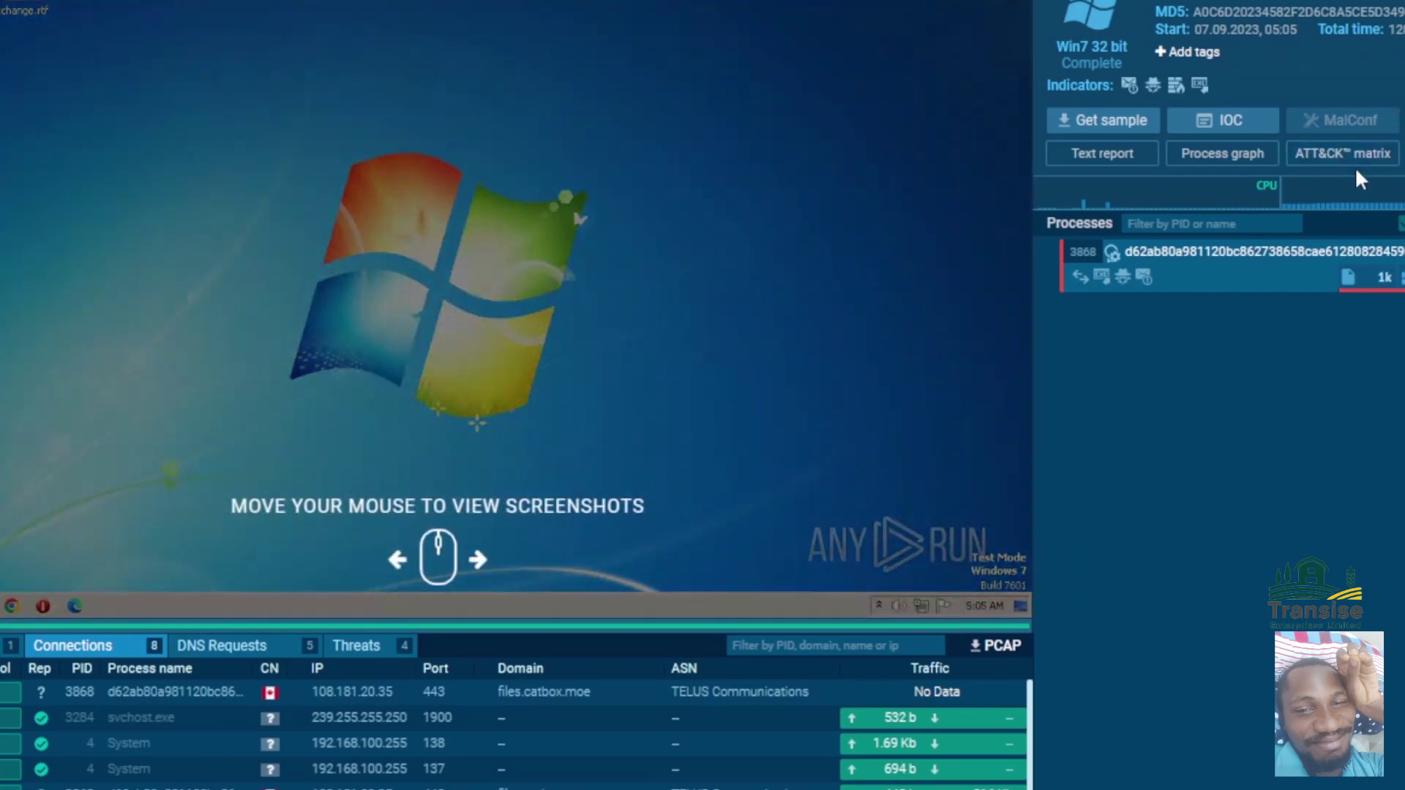
- Review the task's MITRE ATT&CK matrix, highlighting the Credential access tactic, then close it and switch to the title note in Notepad++
{"action": "left_click", "coordinate": [1363, 153]}
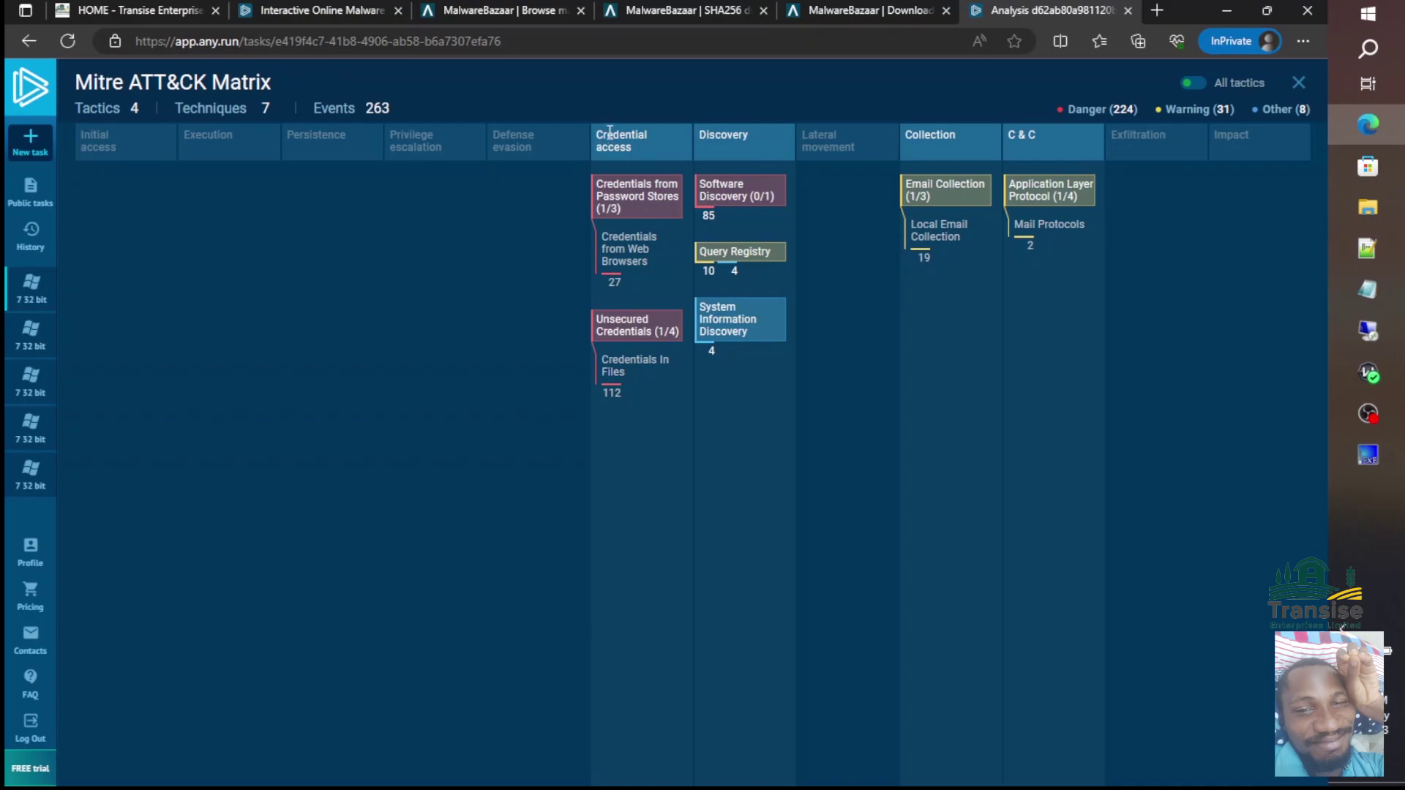
{"action": "left_click_drag", "start_coordinate": [599, 132], "coordinate": [638, 151]}
{"action": "left_click", "coordinate": [369, 230]}
{"action": "left_click", "coordinate": [1299, 82]}
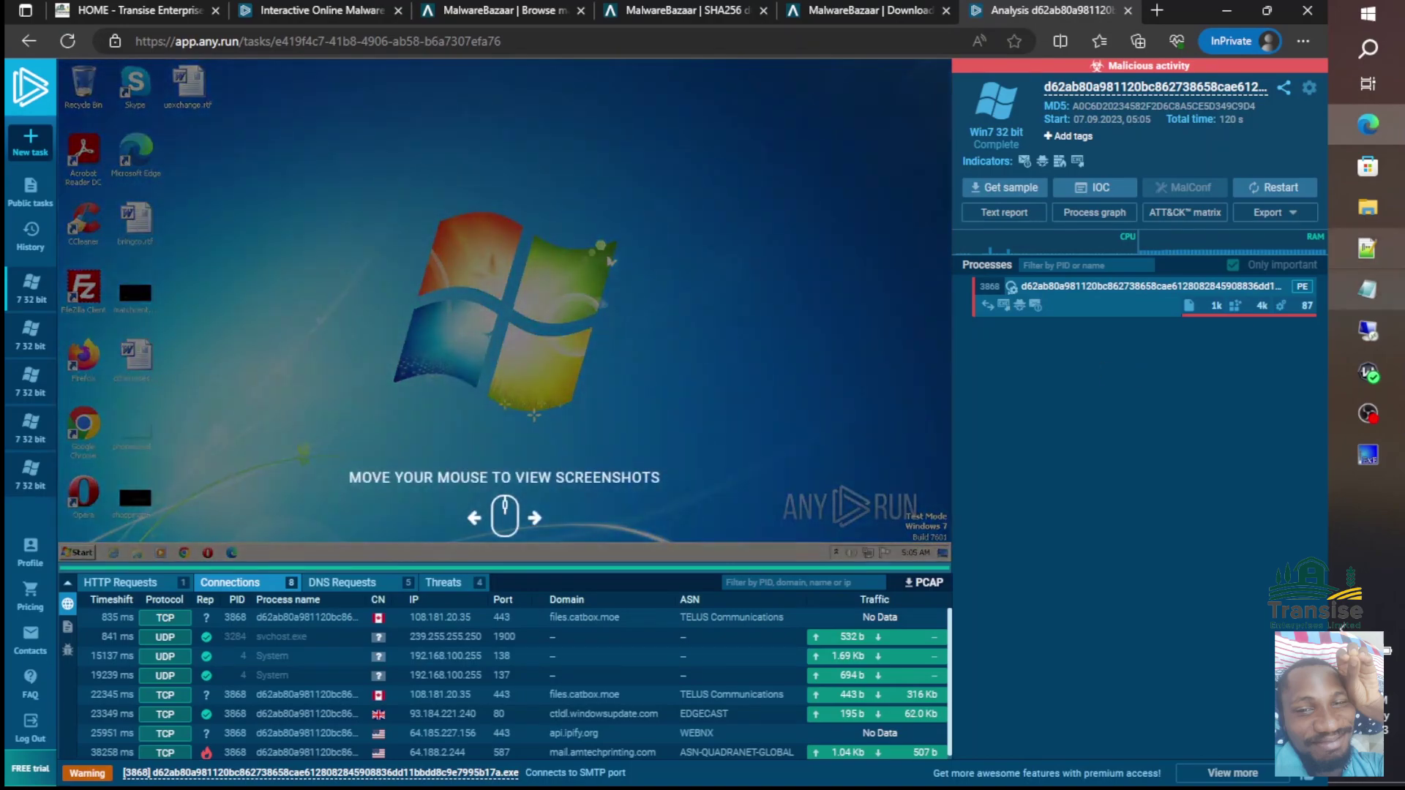
{"action": "left_click", "coordinate": [1367, 249]}
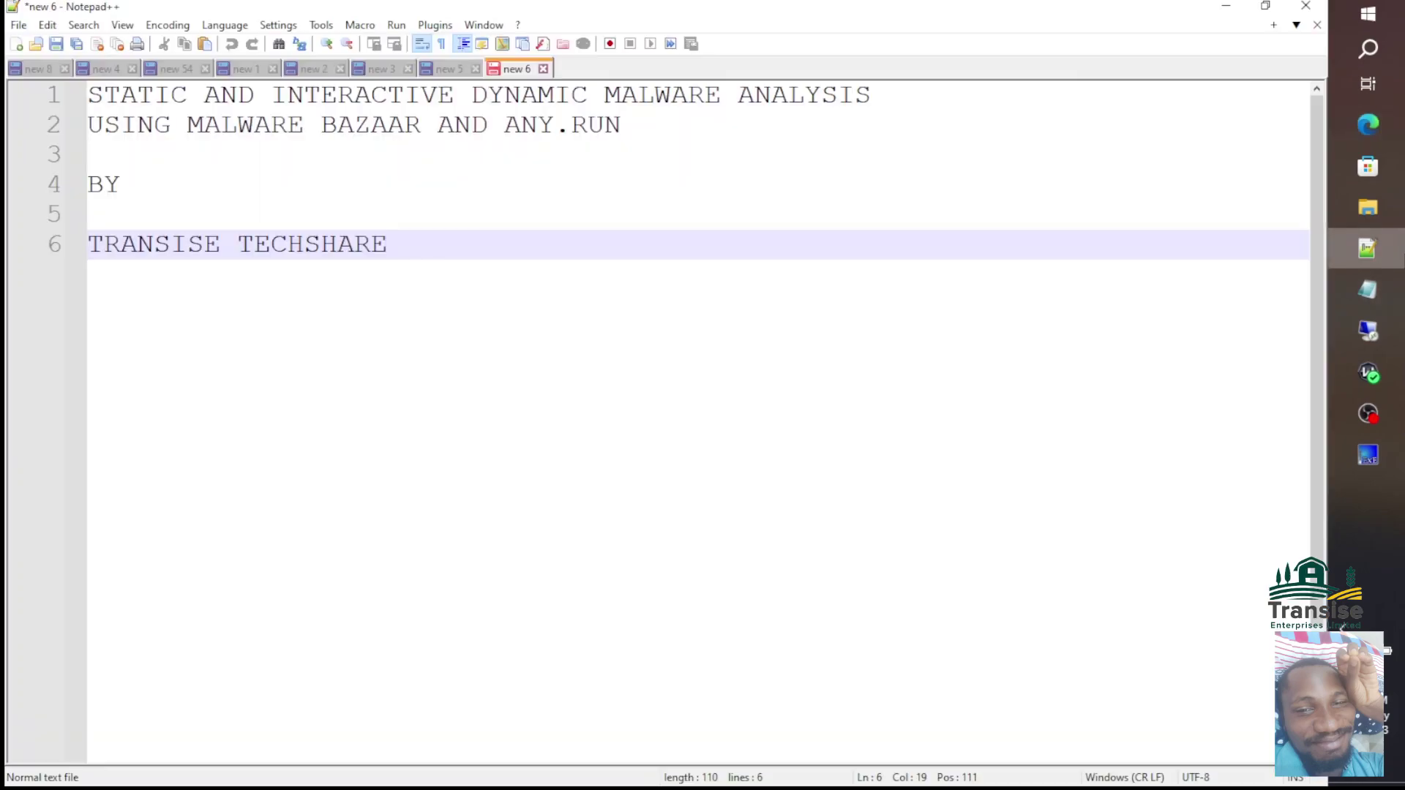